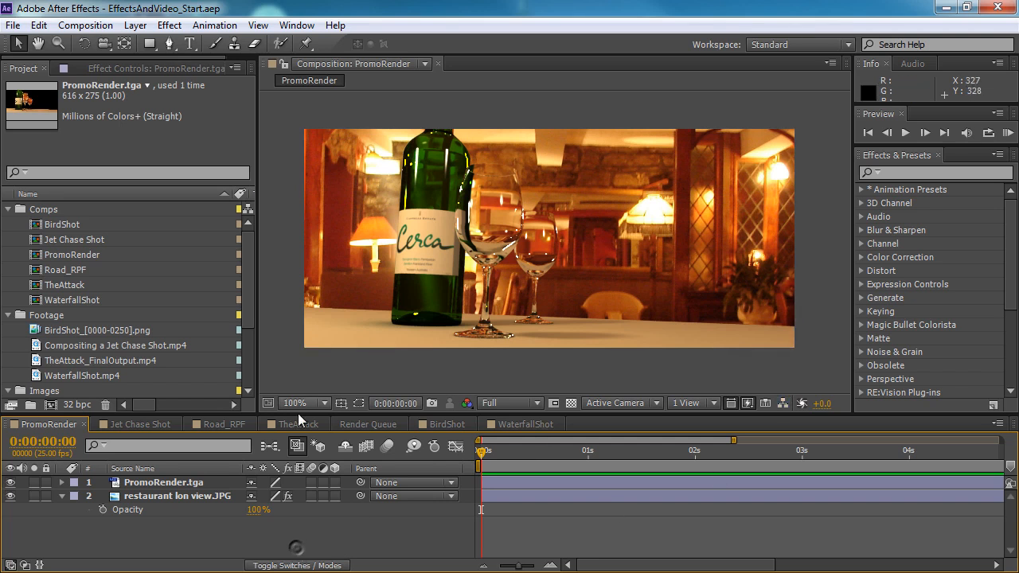
- Inspect the PromoRender.tga foreground and the restaurant lon view.JPG background separately by toggling each layer's visibility, leaving both visible
left_click(14, 483)
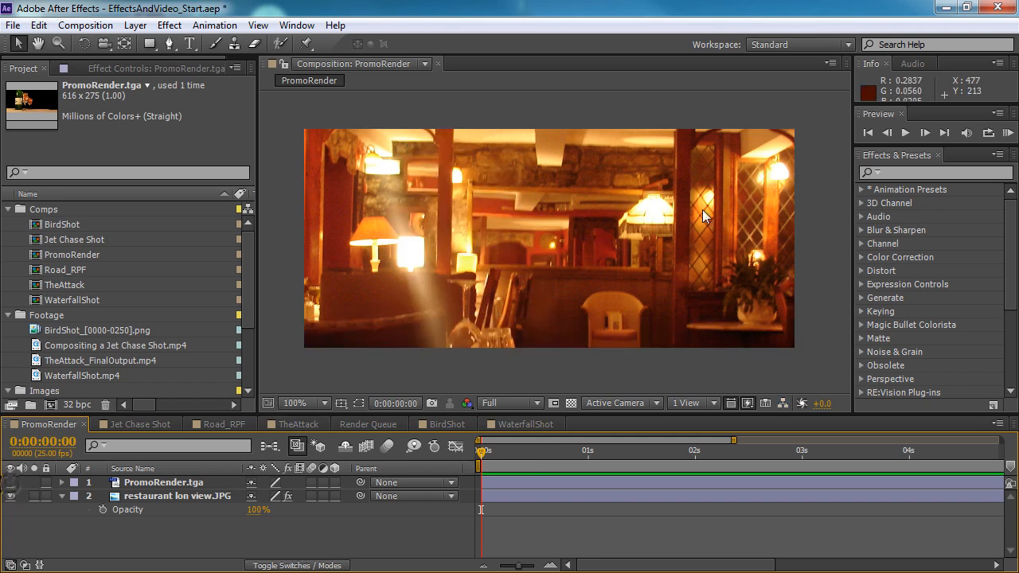
left_click(11, 483)
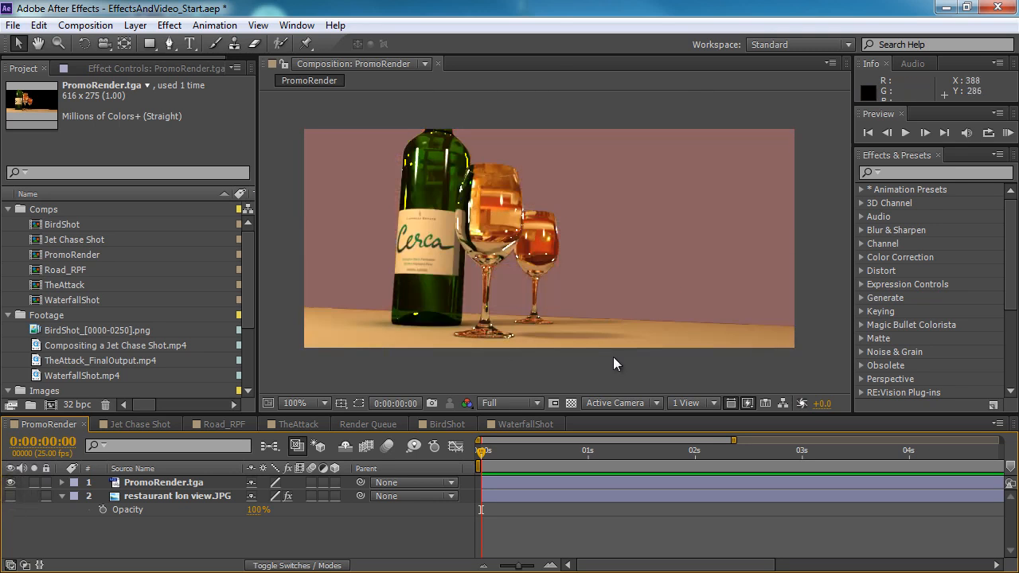
left_click(11, 496)
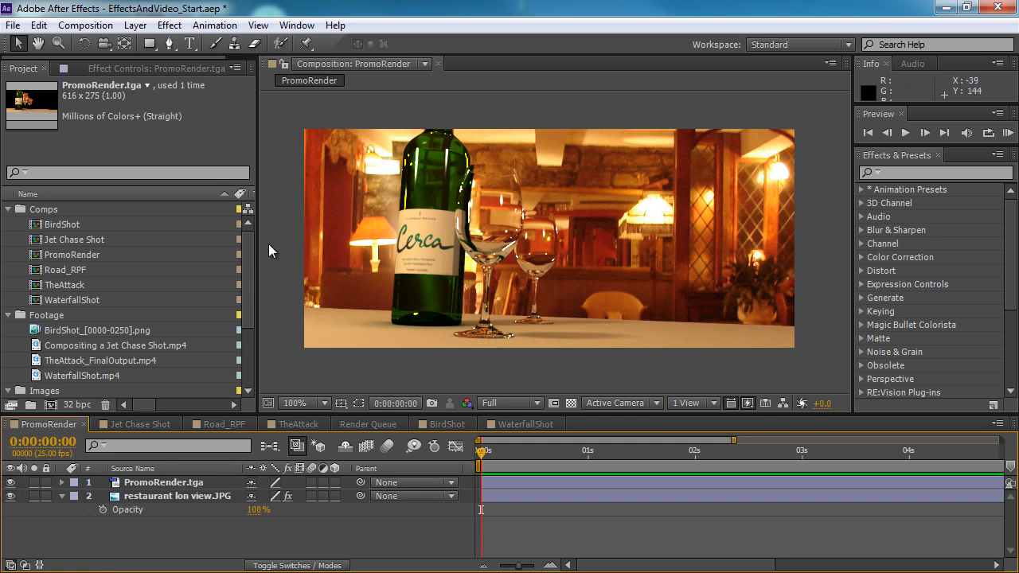
mouse_move(248, 250)
left_mouse_down()
mouse_move(257, 275)
mouse_move(253, 247)
left_mouse_up()
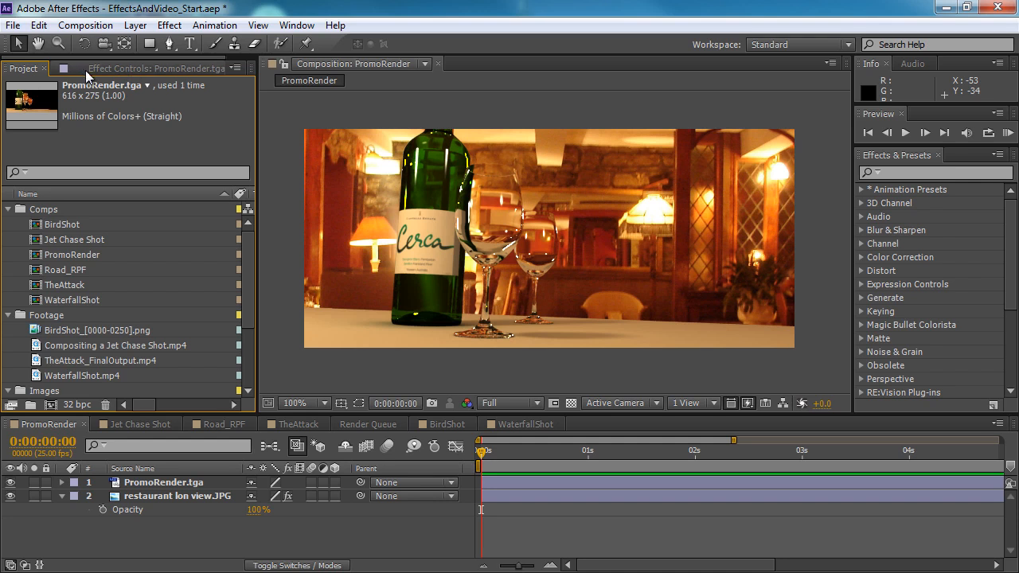
- Reset the Standard workspace to its default layout
left_click(297, 24)
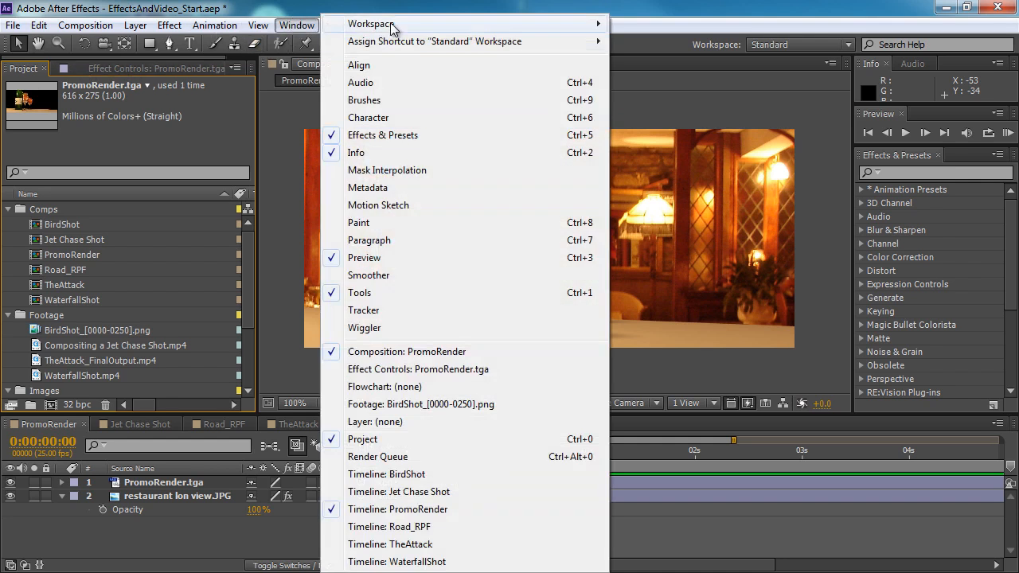
mouse_move(392, 29)
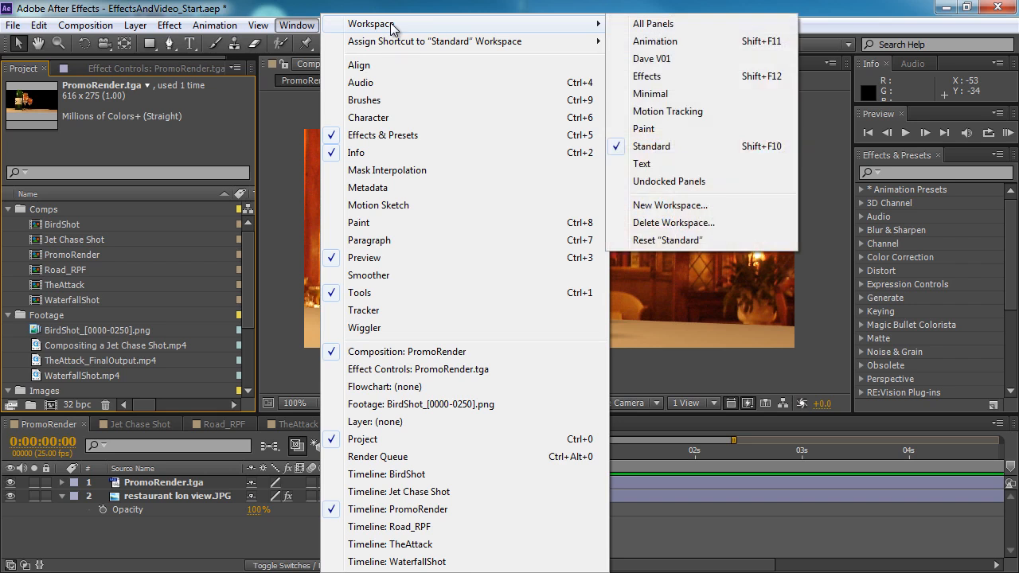
left_click(671, 241)
left_click(567, 315)
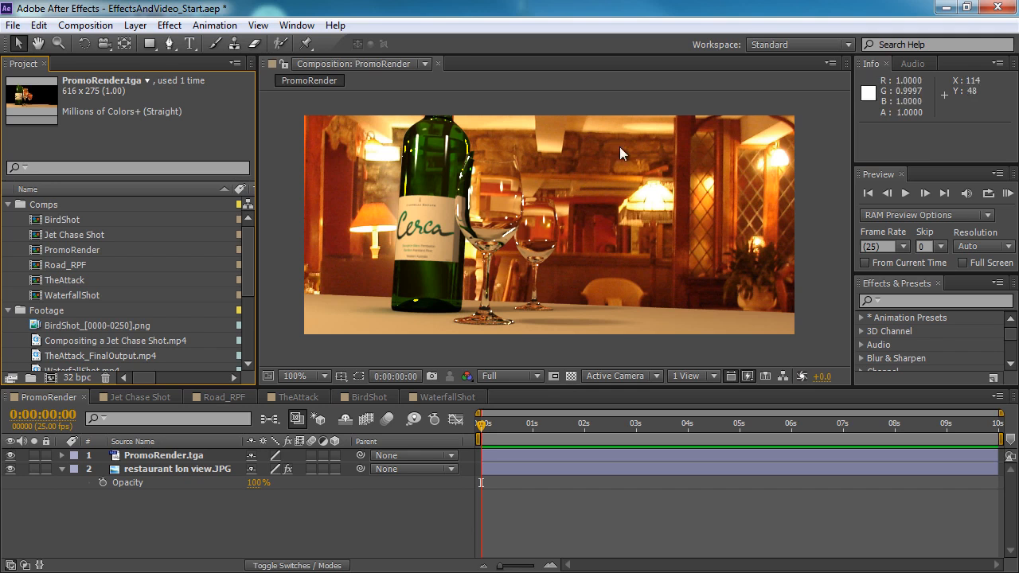
- Display the Effect Controls for the PromoRender.tga layer, checking how they share space with the project contents
left_click(298, 27)
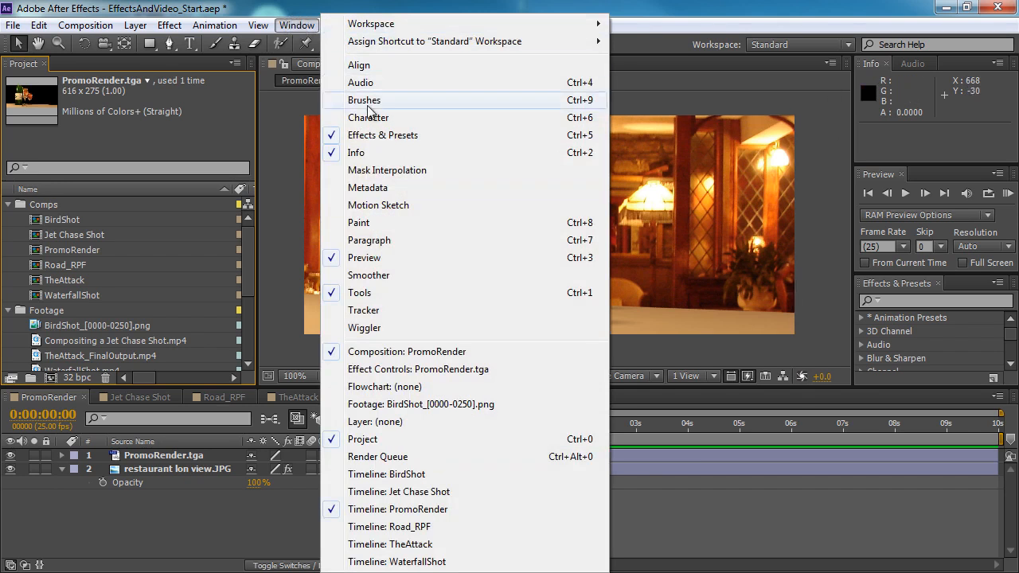
left_click(376, 371)
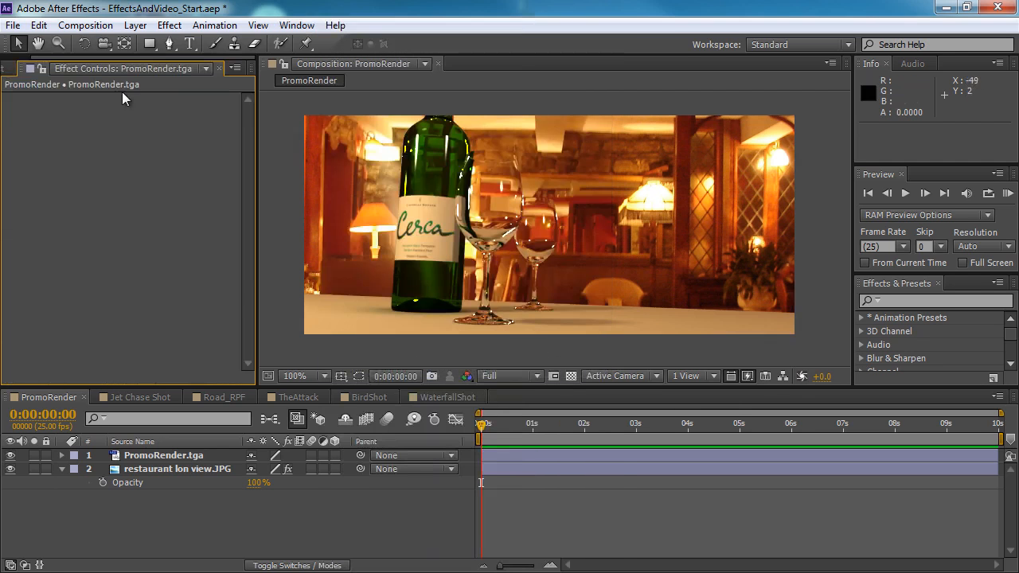
left_click(49, 56)
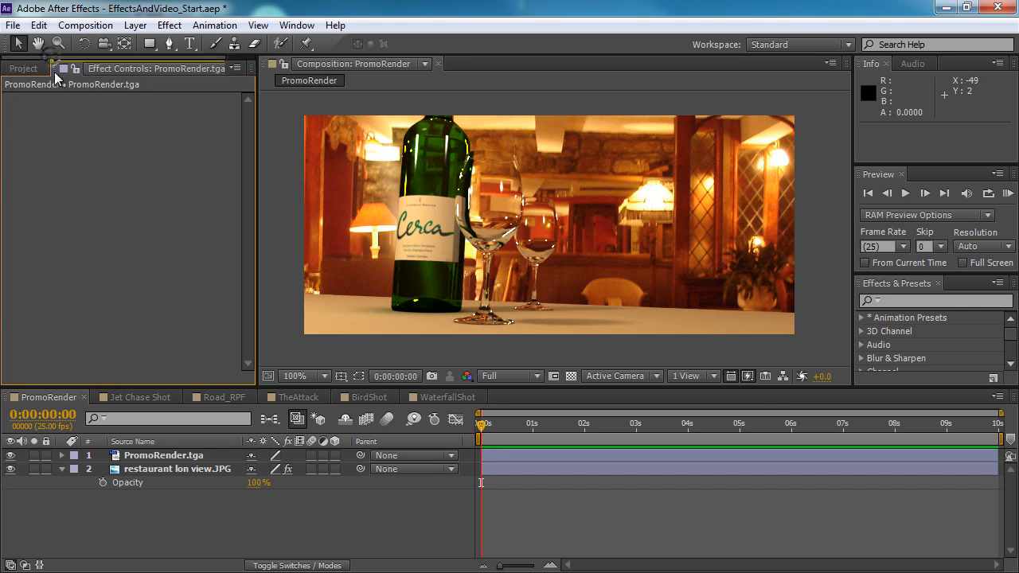
left_click(16, 68)
left_click(140, 69)
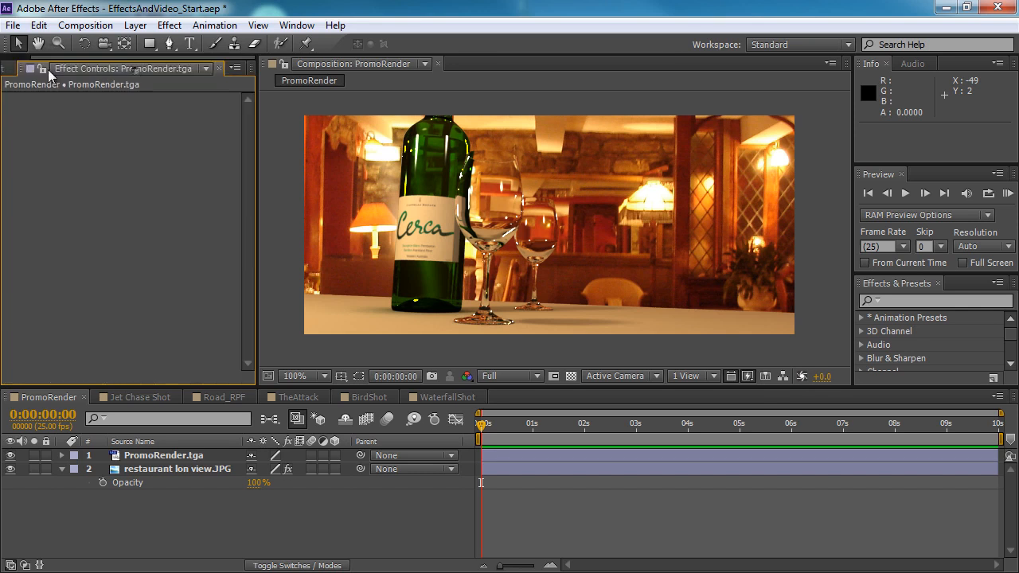
left_click(12, 70)
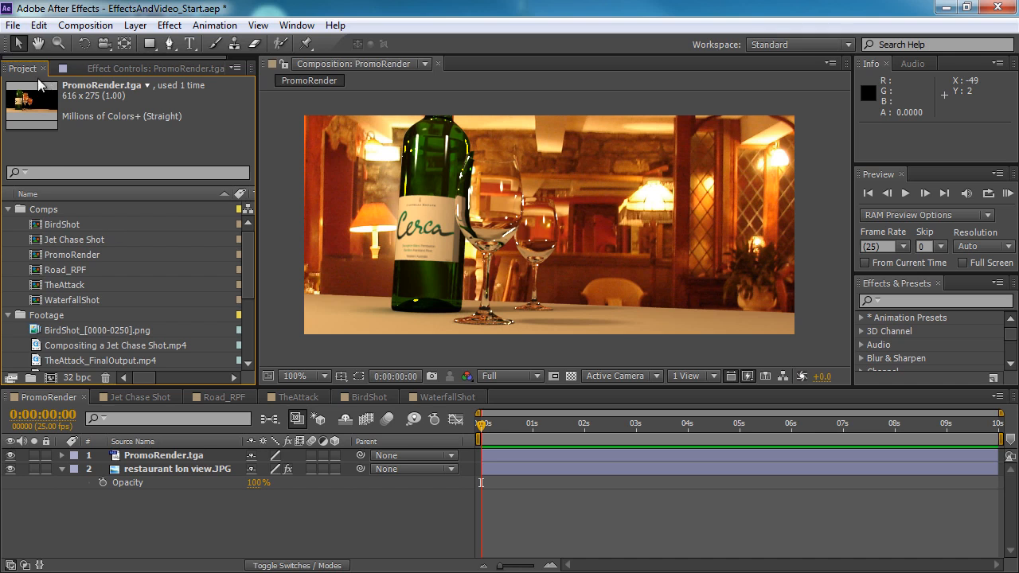
left_click_drag(247, 287, 248, 223)
left_click(138, 63)
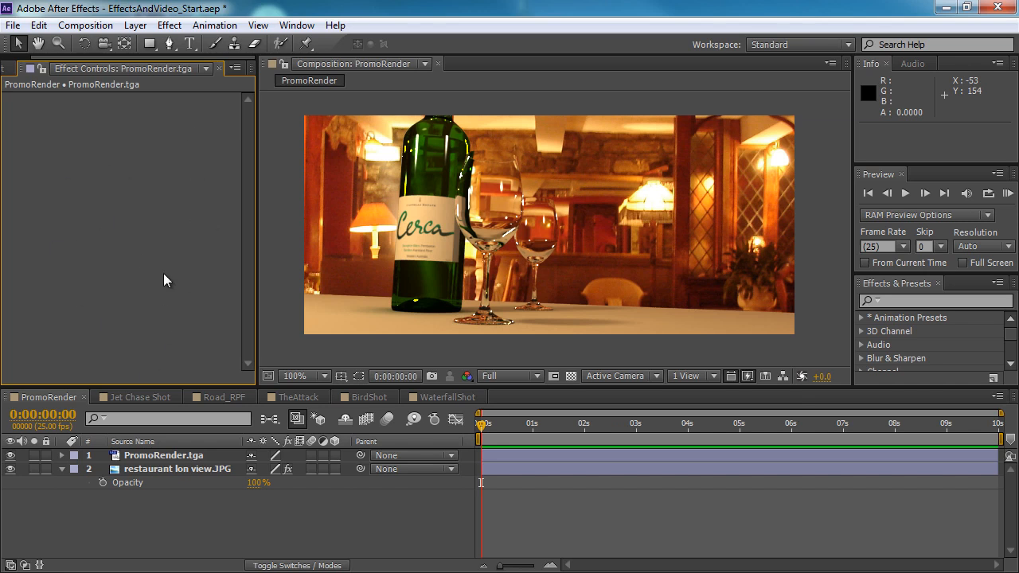
right_click(213, 221)
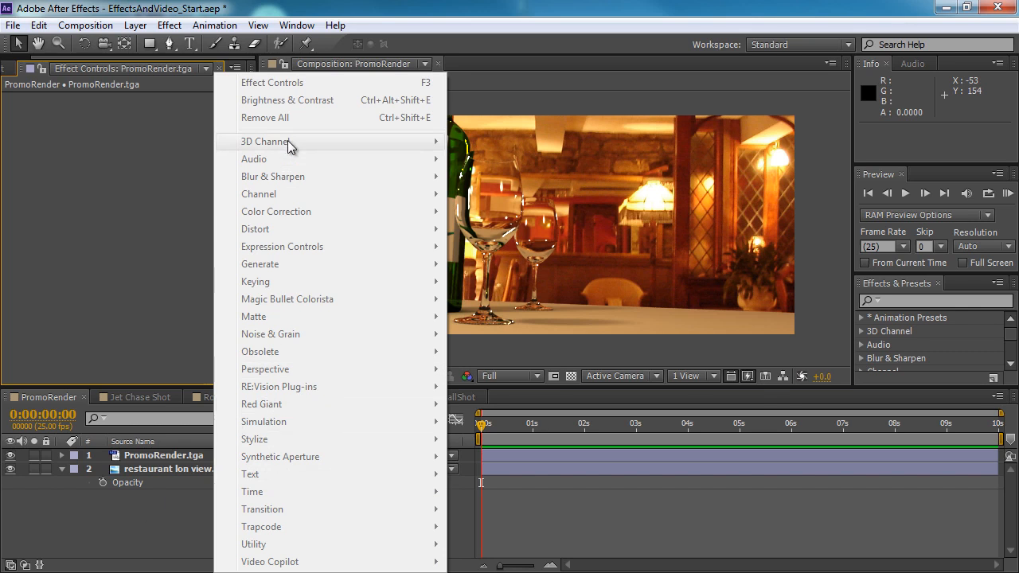
left_click(139, 516)
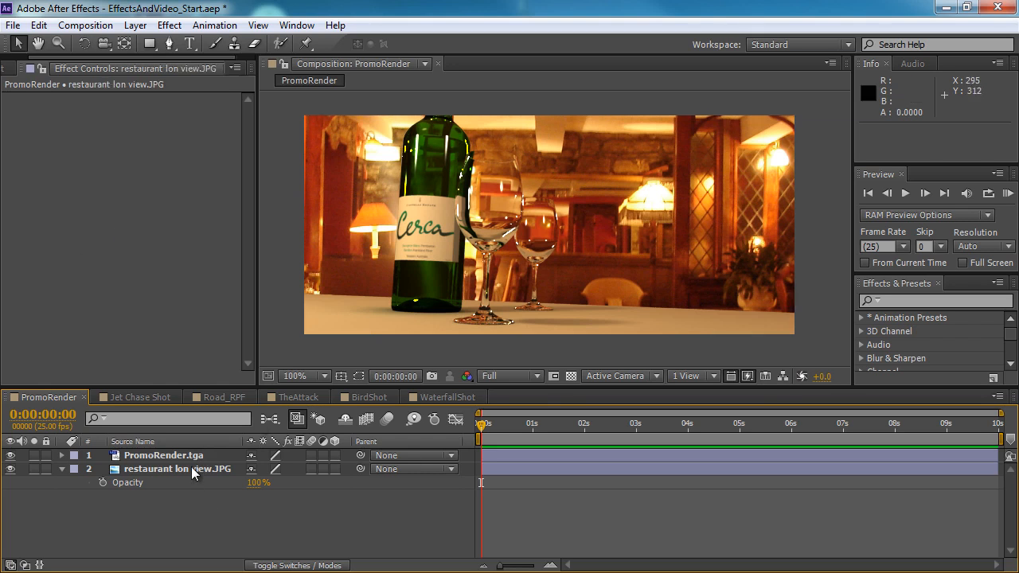
- Review the available effect categories for the restaurant lon view.JPG layer and apply the Fast Blur effect to it
left_click(193, 472)
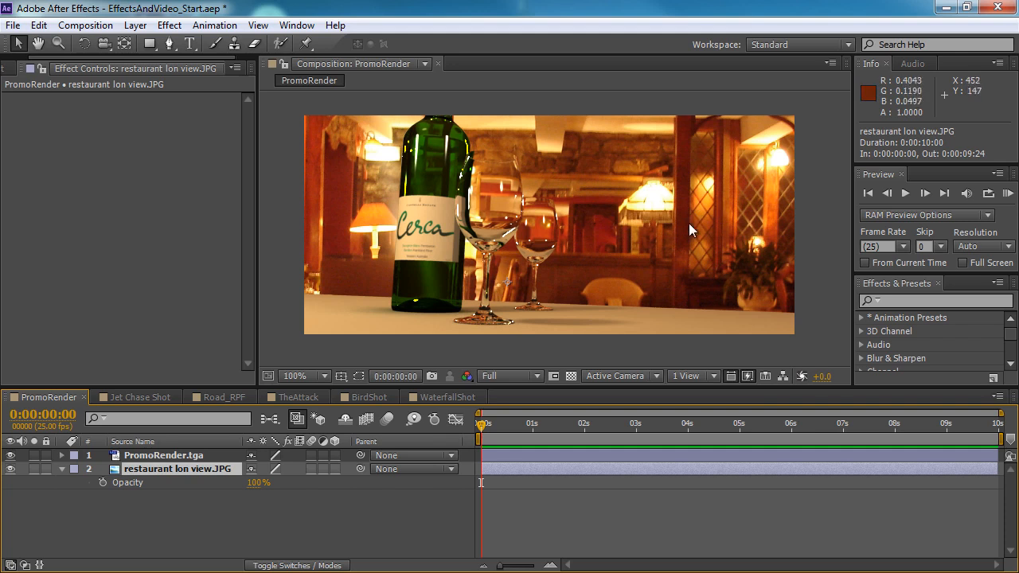
left_click(124, 149)
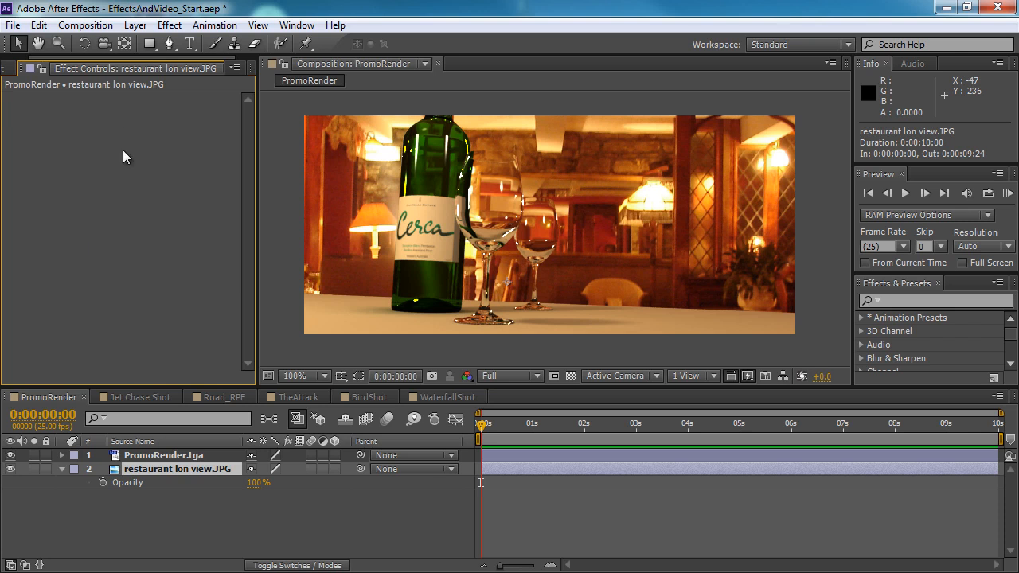
right_click(182, 138)
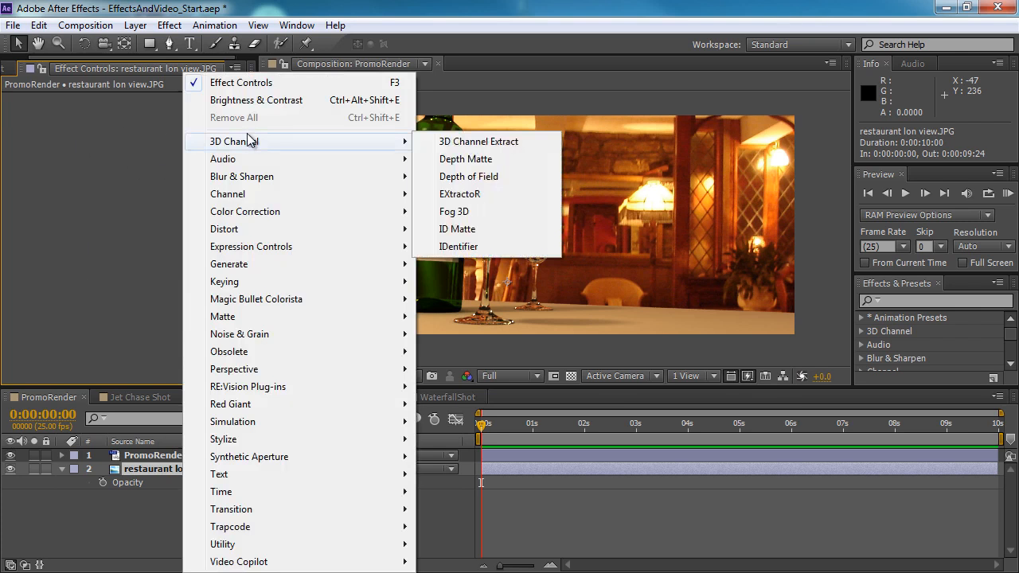
mouse_move(267, 141)
mouse_move(269, 212)
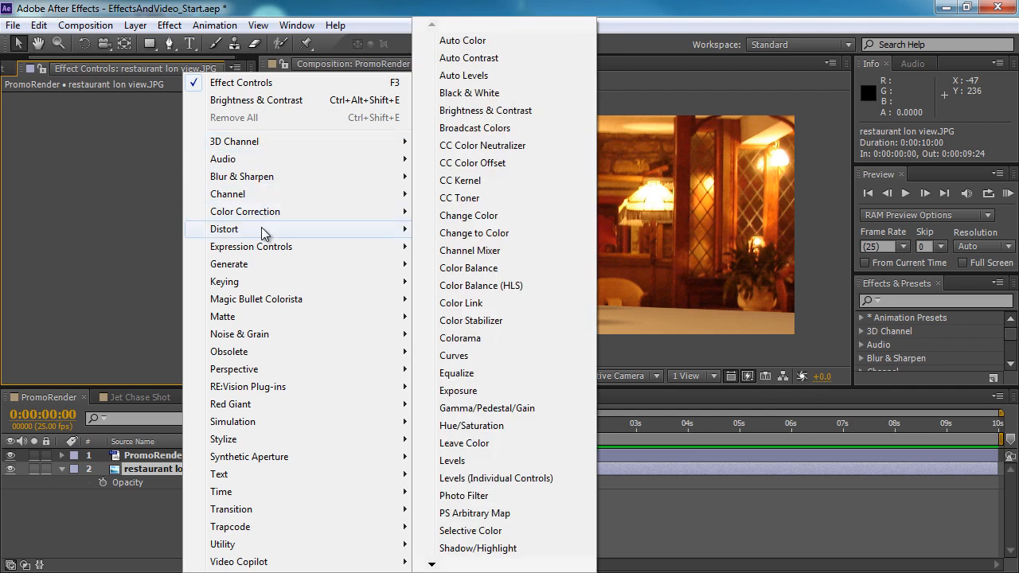
mouse_move(242, 308)
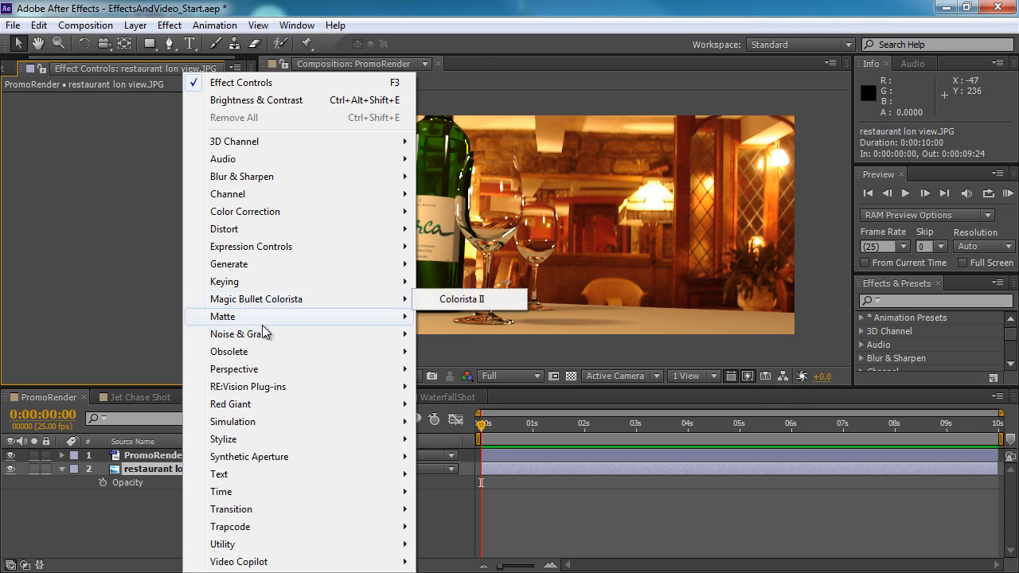
mouse_move(223, 390)
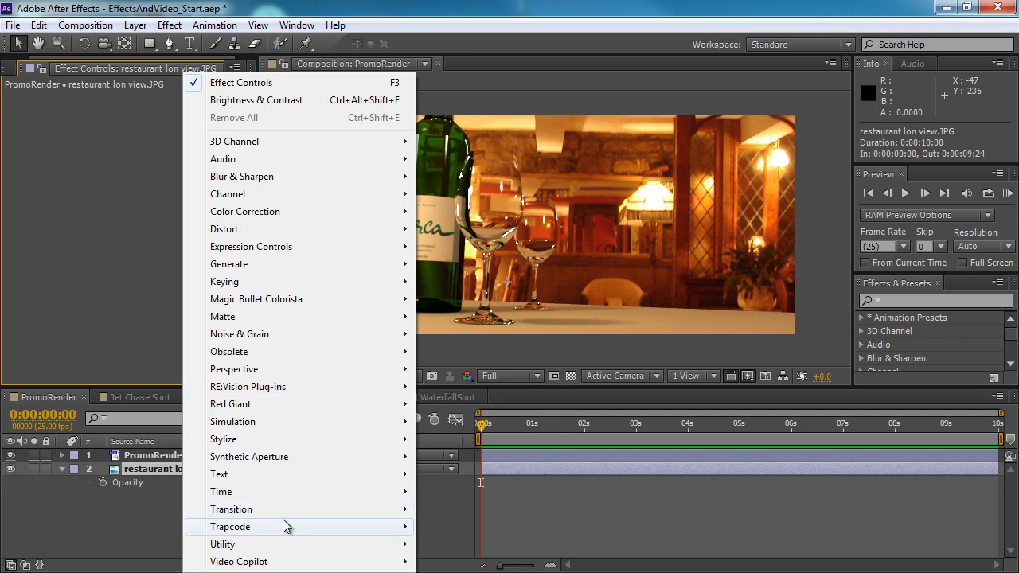
mouse_move(273, 526)
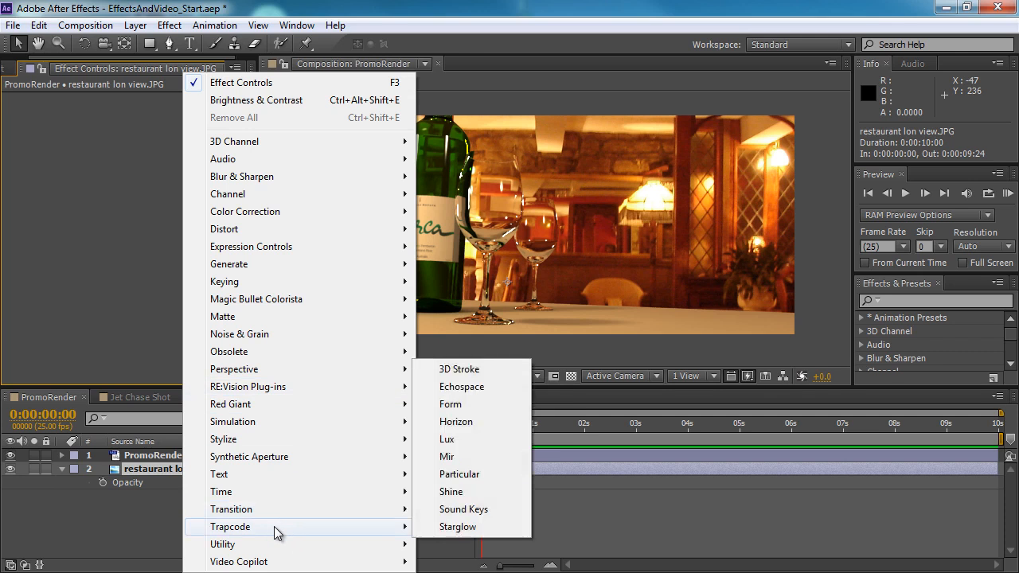
mouse_move(277, 566)
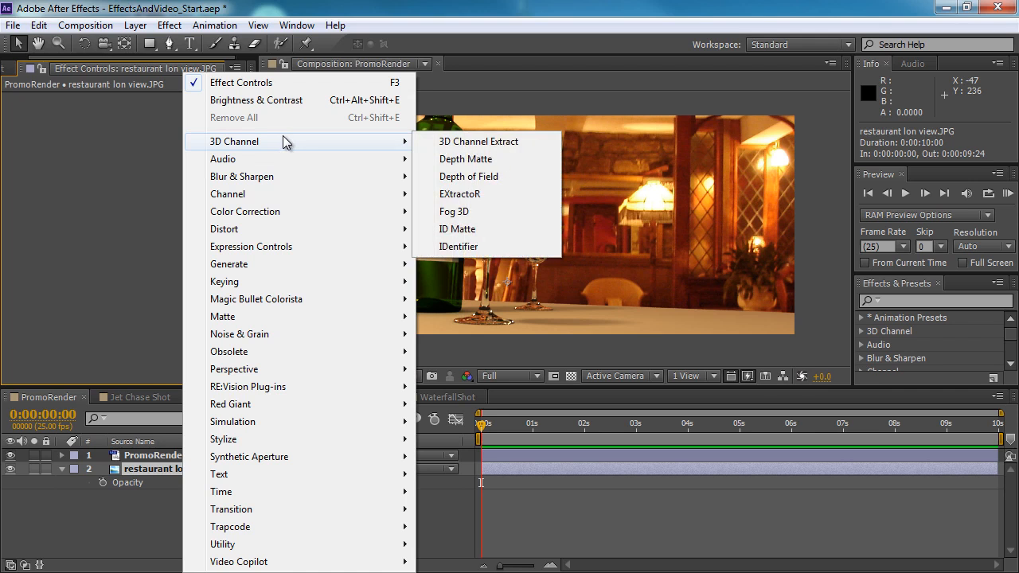
mouse_move(276, 159)
mouse_move(316, 235)
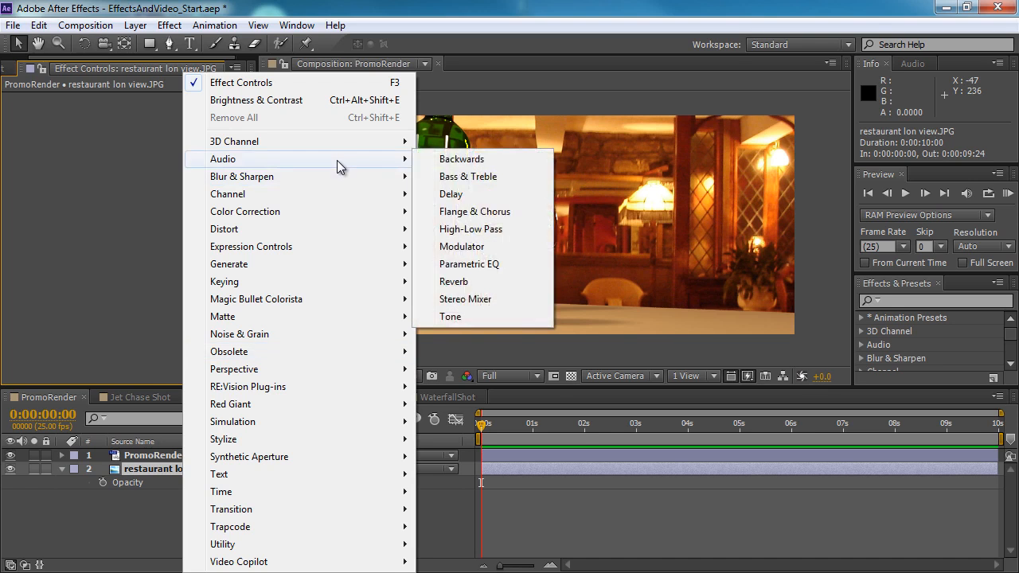
mouse_move(339, 186)
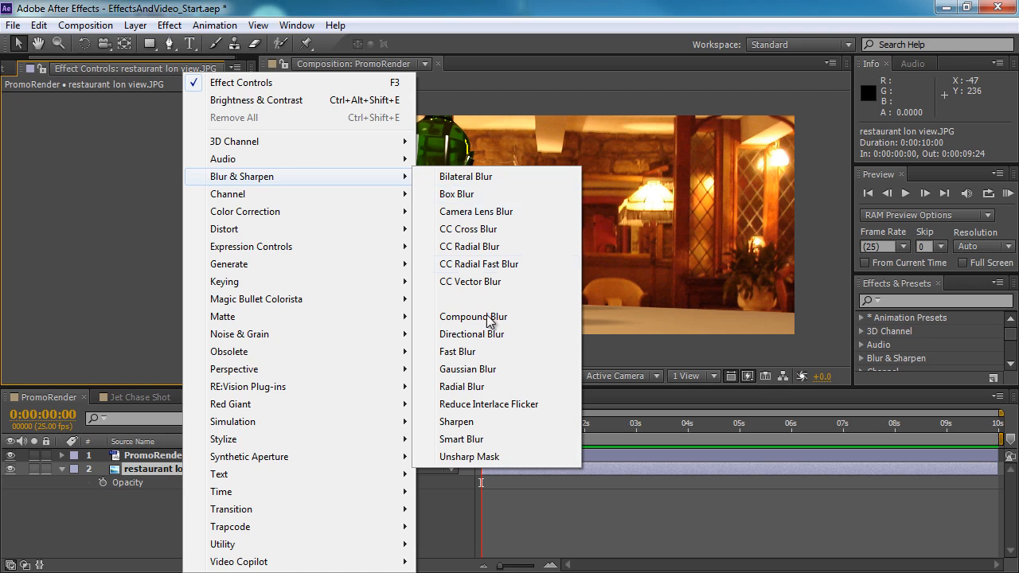
left_click(468, 351)
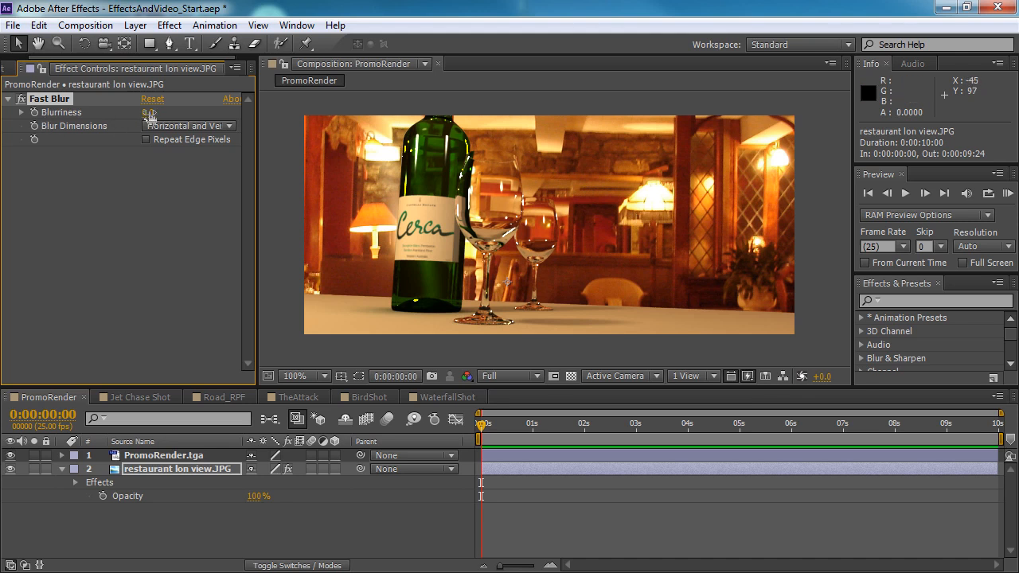
- Set the Fast Blur's Blurriness to 8 and enable Repeat Edge Pixels
left_click_drag(149, 115, 156, 112)
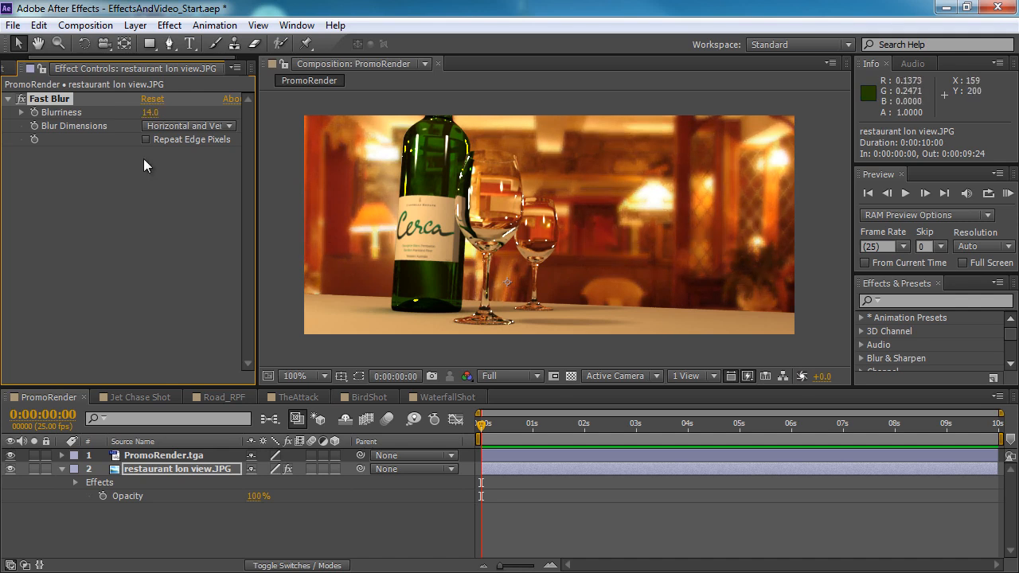
left_click(151, 113)
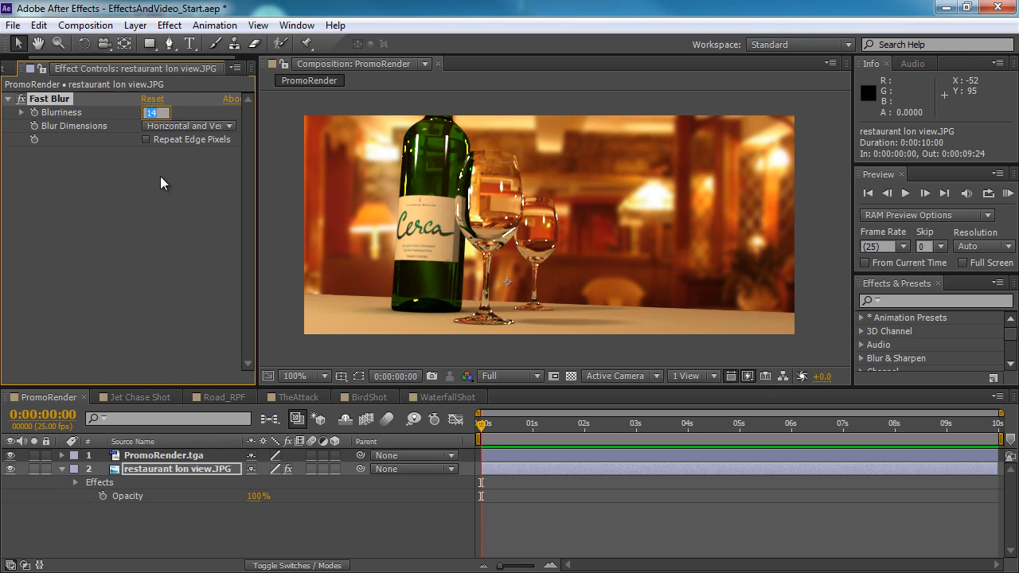
type("8")
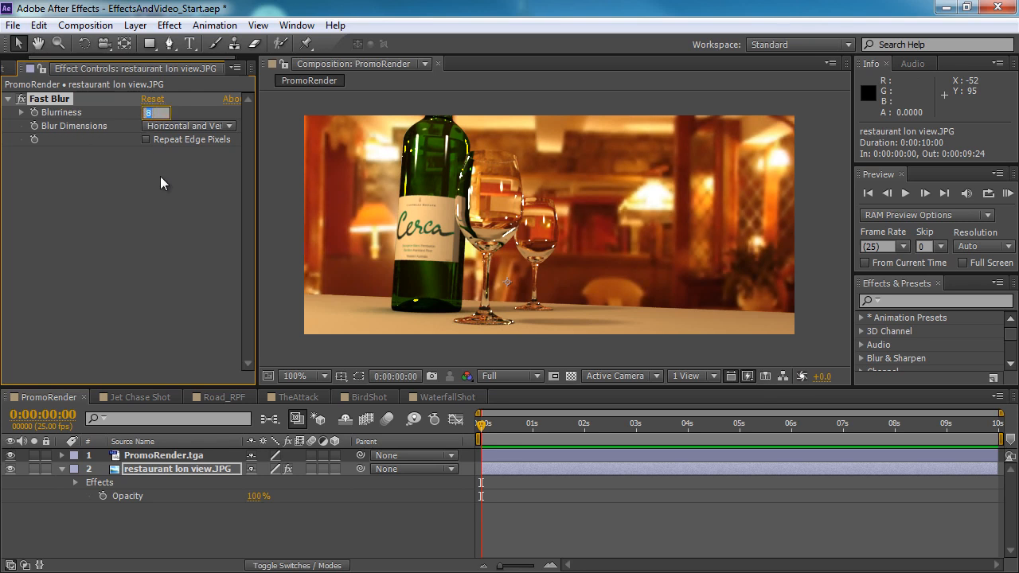
key("Return")
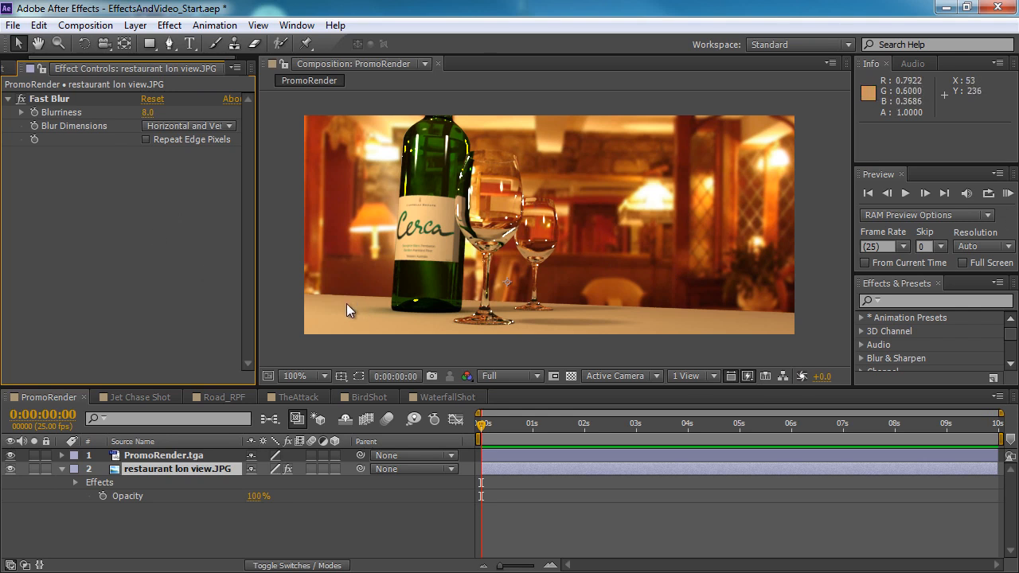
left_click(145, 139)
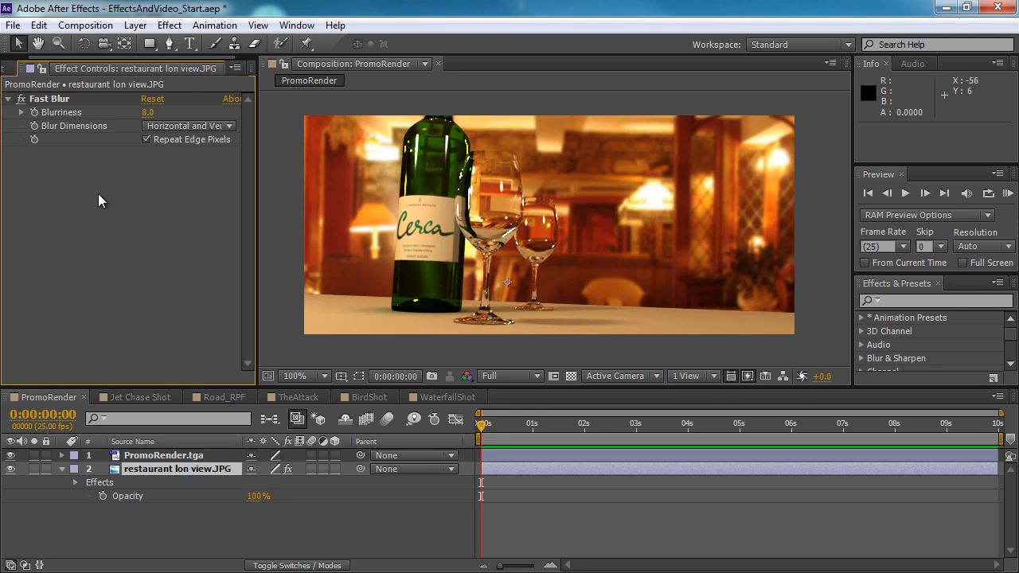
- Delete the Fast Blur effect from the restaurant lon view.JPG layer
left_click(54, 98)
key("Delete")
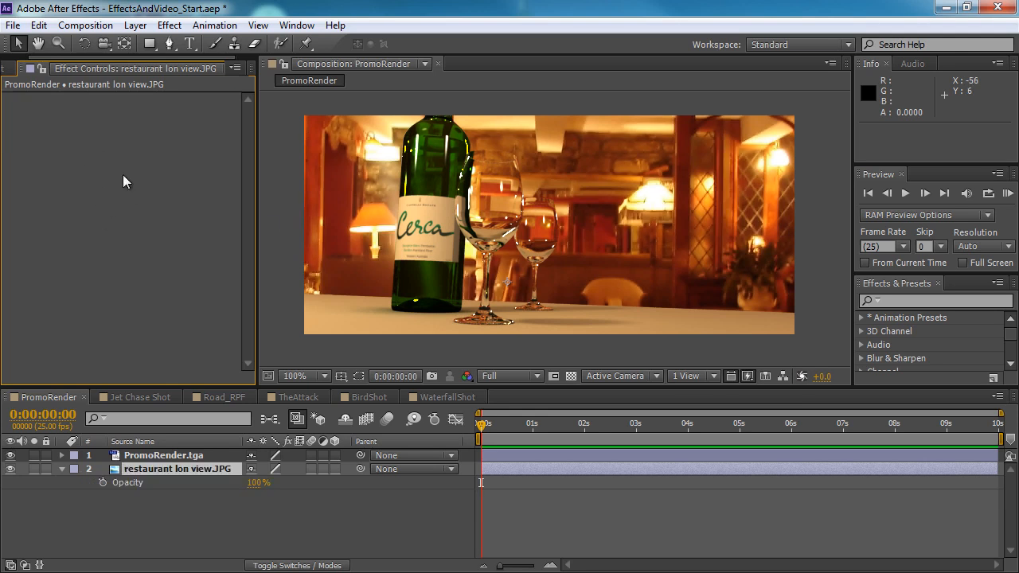
right_click(135, 164)
left_click(94, 175)
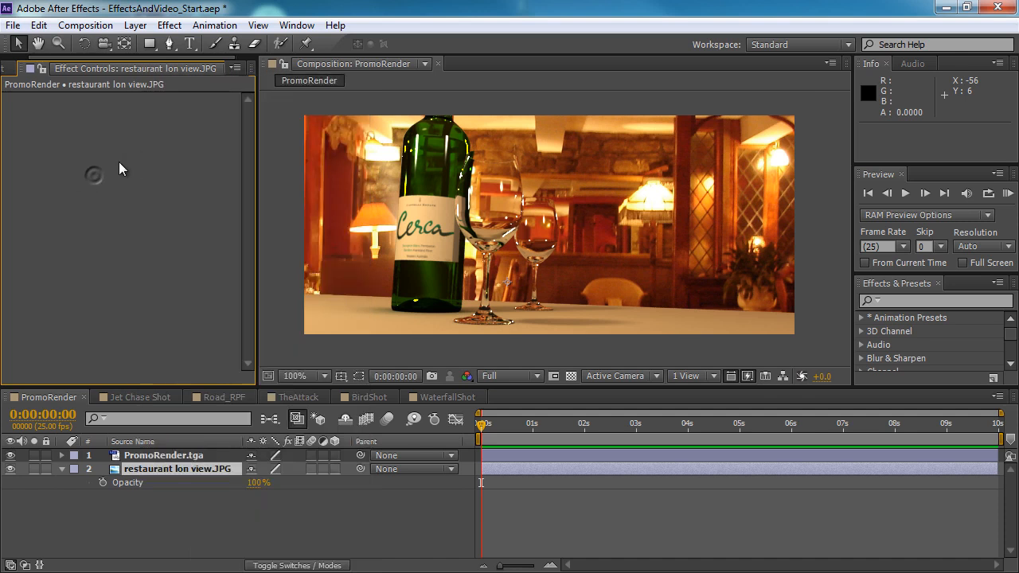
- Apply the last-used Fast Blur effect to the restaurant lon view.JPG layer
left_click(178, 500)
left_click(178, 468)
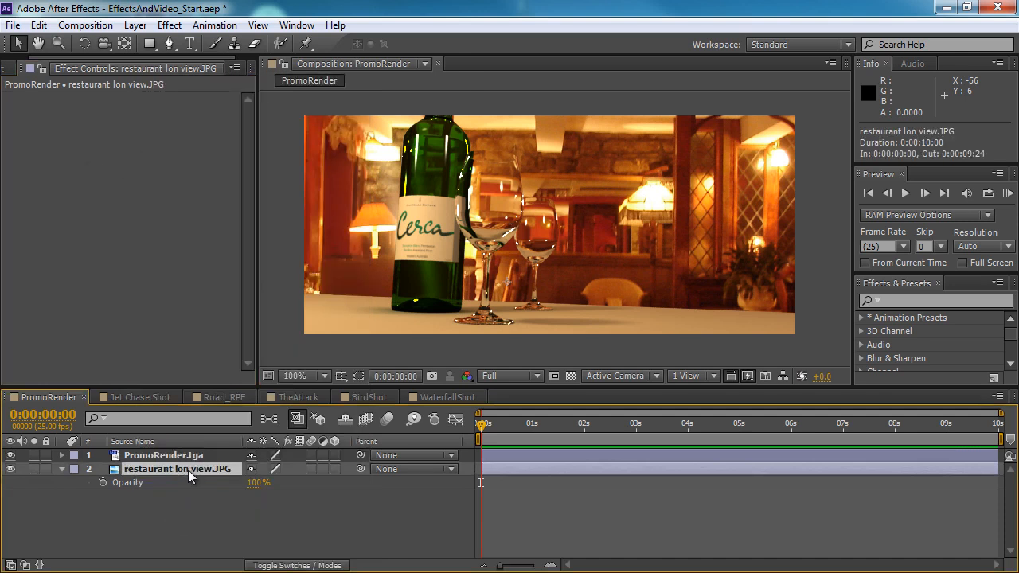
right_click(188, 470)
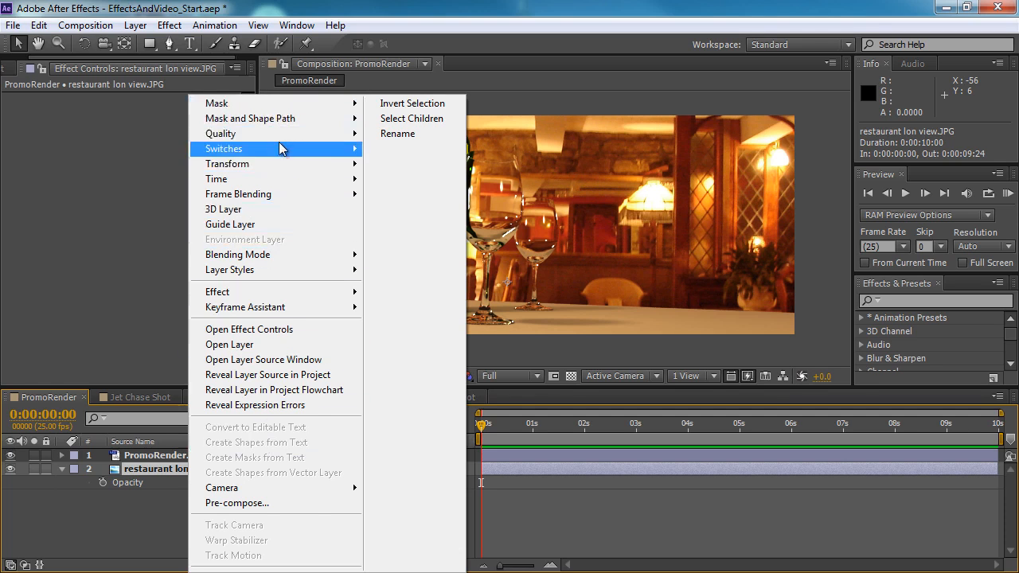
mouse_move(271, 150)
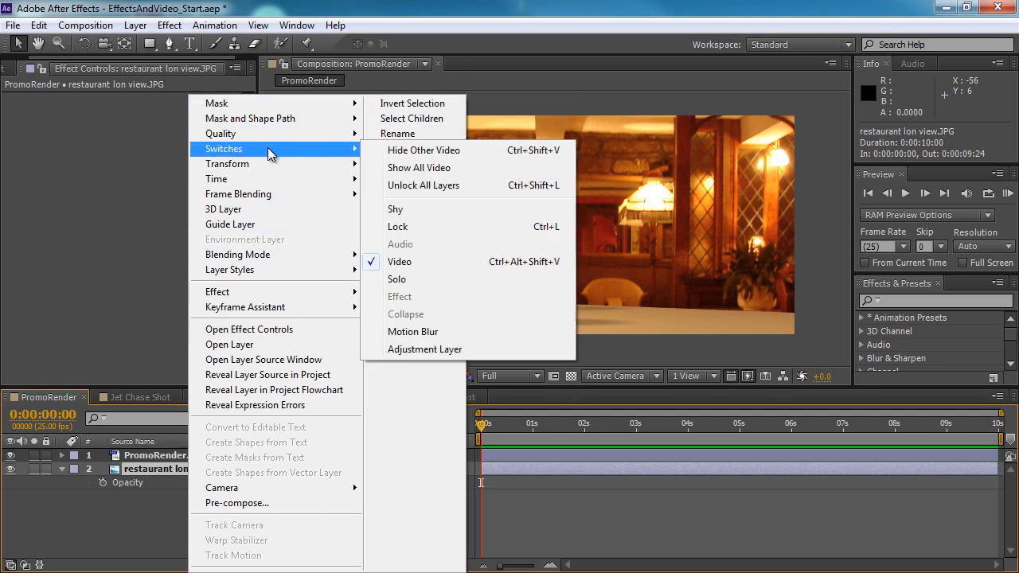
mouse_move(266, 294)
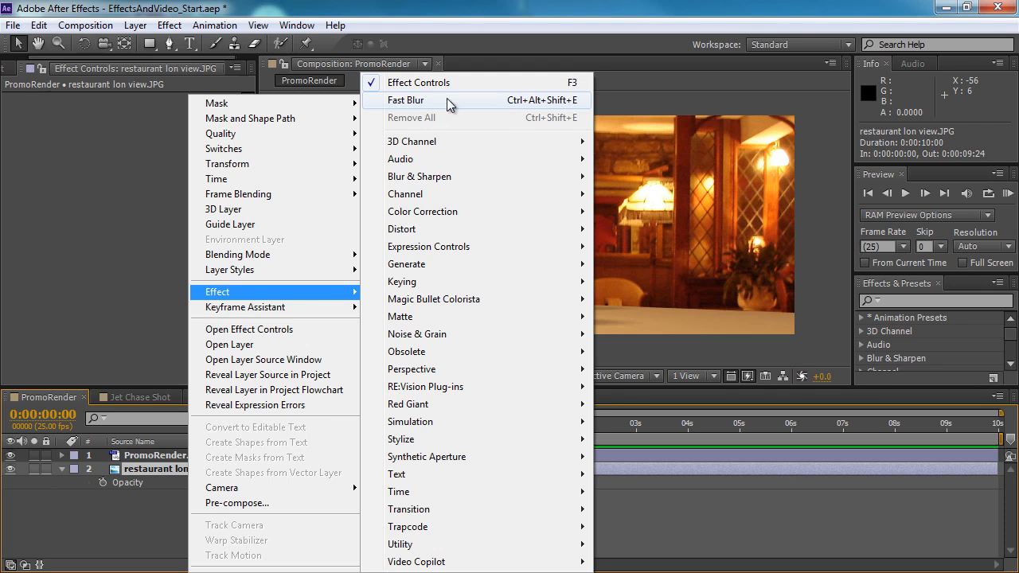
left_click(448, 99)
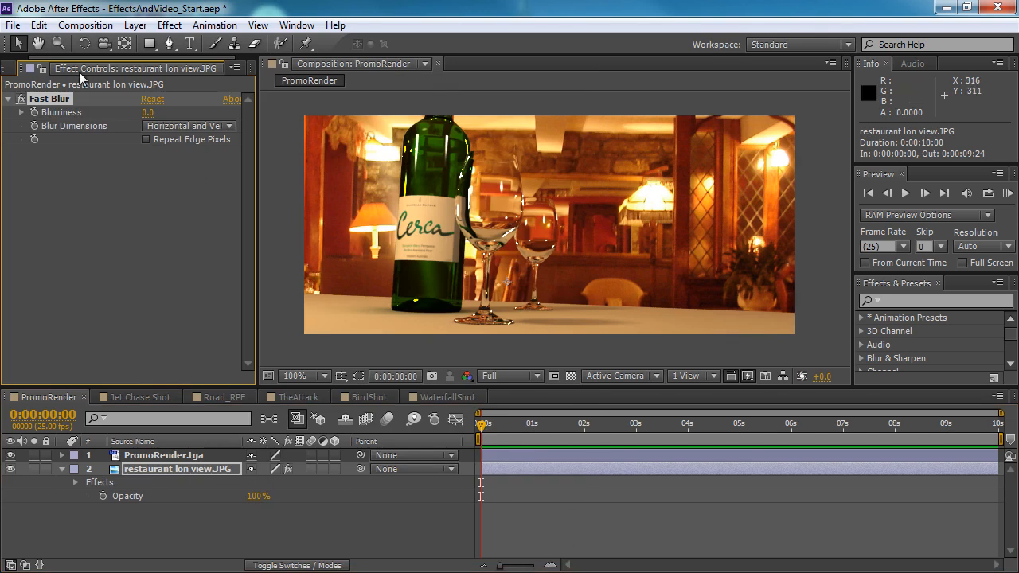
- Try out a Blurriness adjustment on the restaurant background and delete its Fast Blur effect
left_click_drag(147, 113, 157, 112)
left_click(141, 218)
left_click(52, 98)
key("Delete")
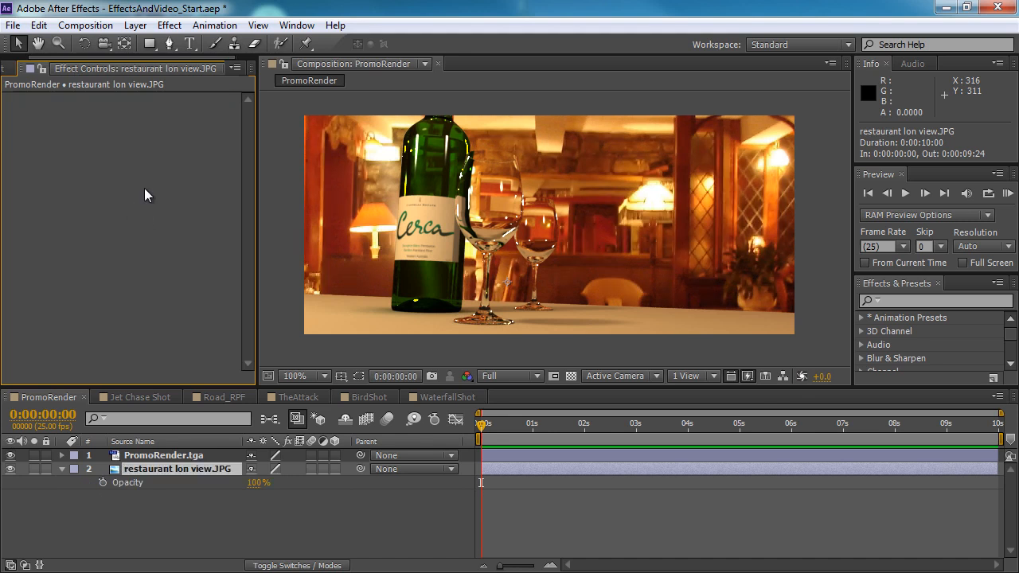
- Apply Fast Blur to the selected restaurant lon view.JPG layer again and set its Blurriness to 20
left_click(186, 493)
left_click(199, 470)
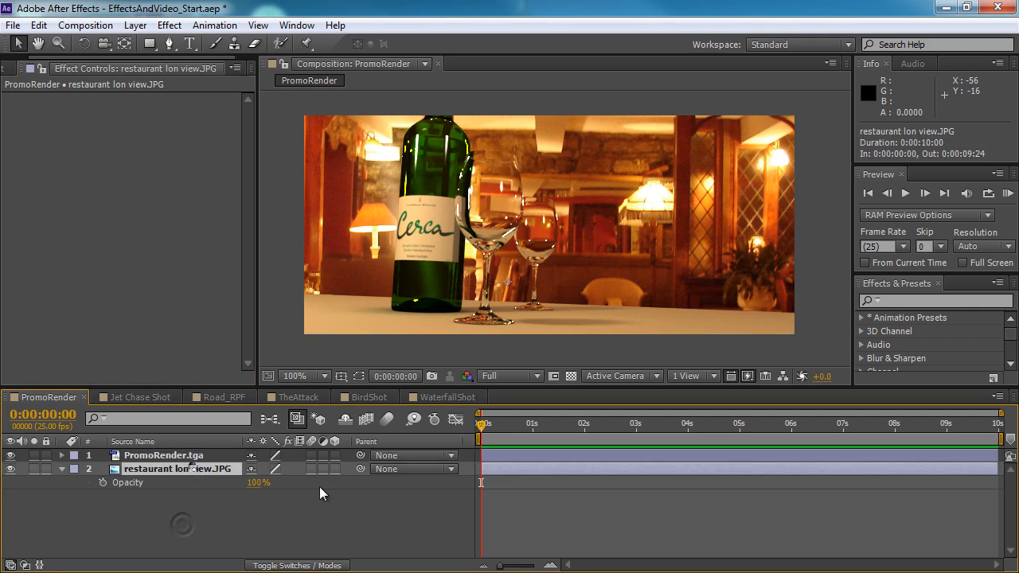
left_click(177, 32)
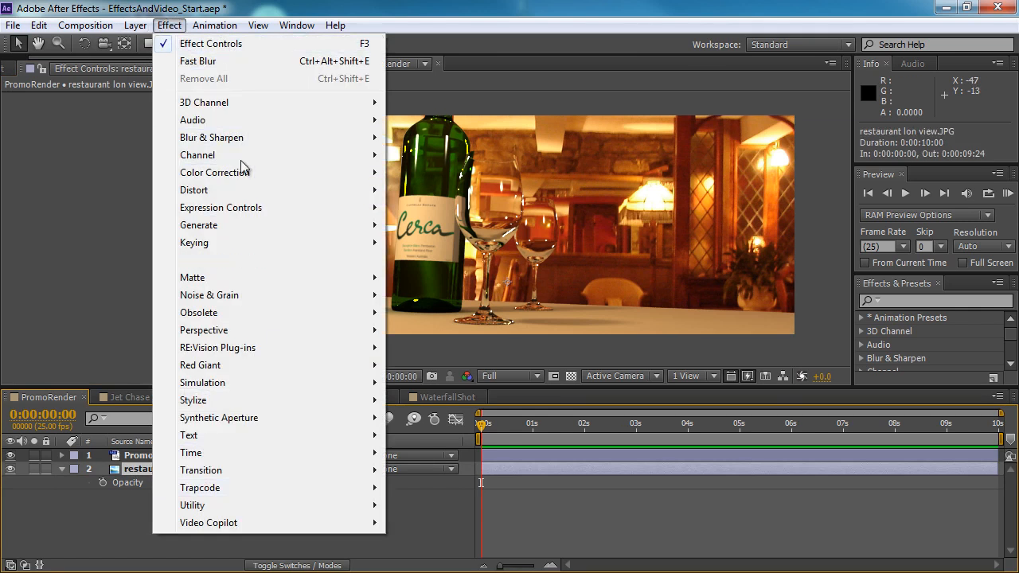
left_click(214, 67)
left_click_drag(148, 113, 164, 113)
left_click(159, 219)
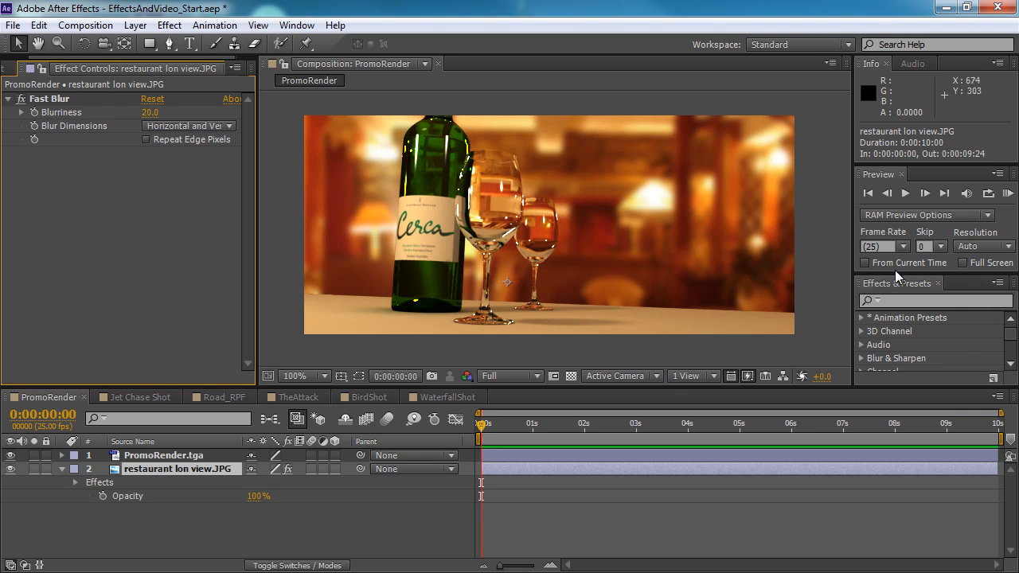
- Enlarge the Effects & Presets area and locate Fast Blur in its Blur & Sharpen category
left_click_drag(895, 275, 906, 200)
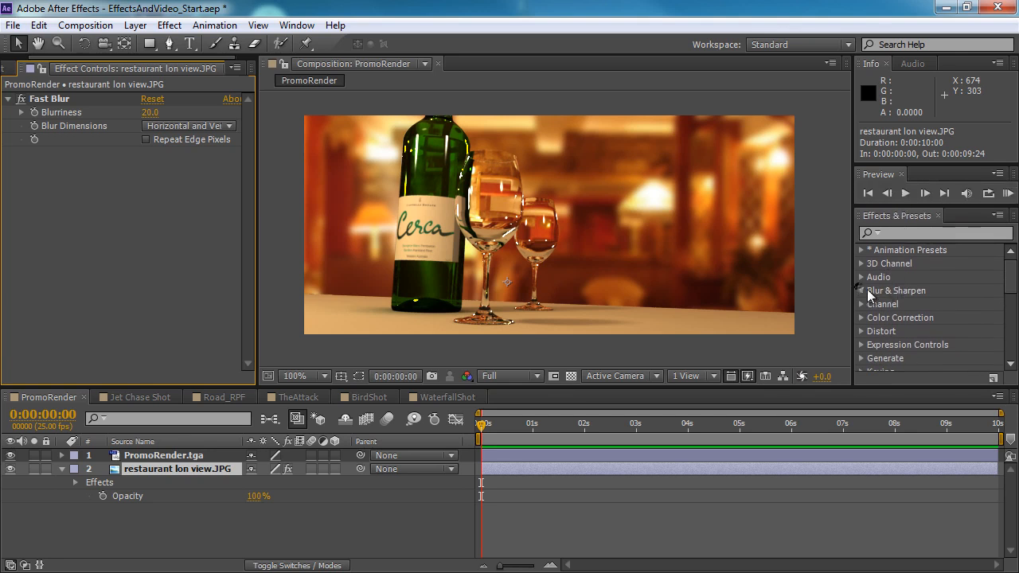
left_click(862, 290)
scroll(918, 309, "down", 1)
scroll(917, 307, "down", 1)
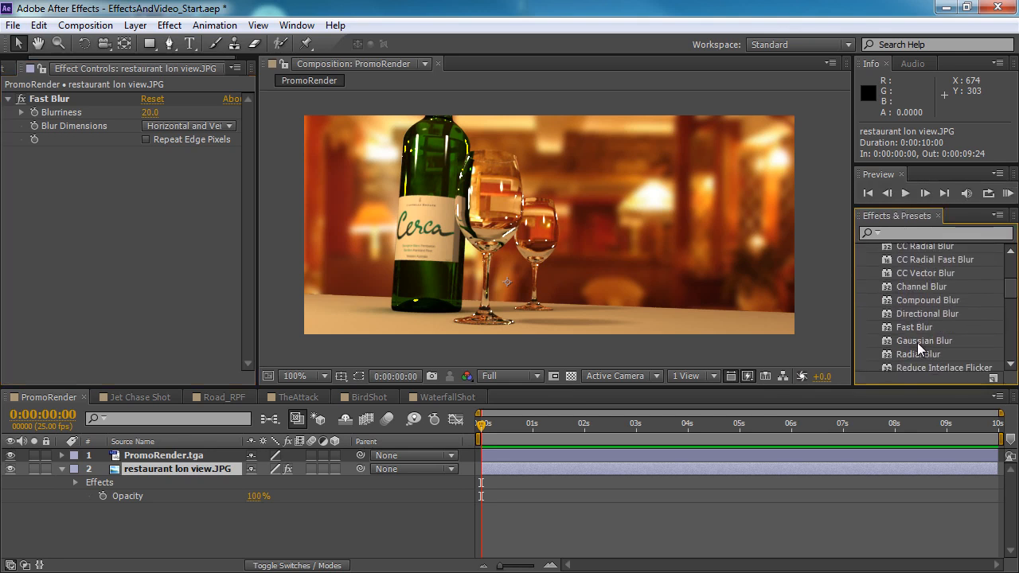
left_click(916, 325)
- Replace the restaurant lon view.JPG layer's existing Fast Blur with a fresh one from the effects library, leaving Blurriness at 0
left_click(49, 97)
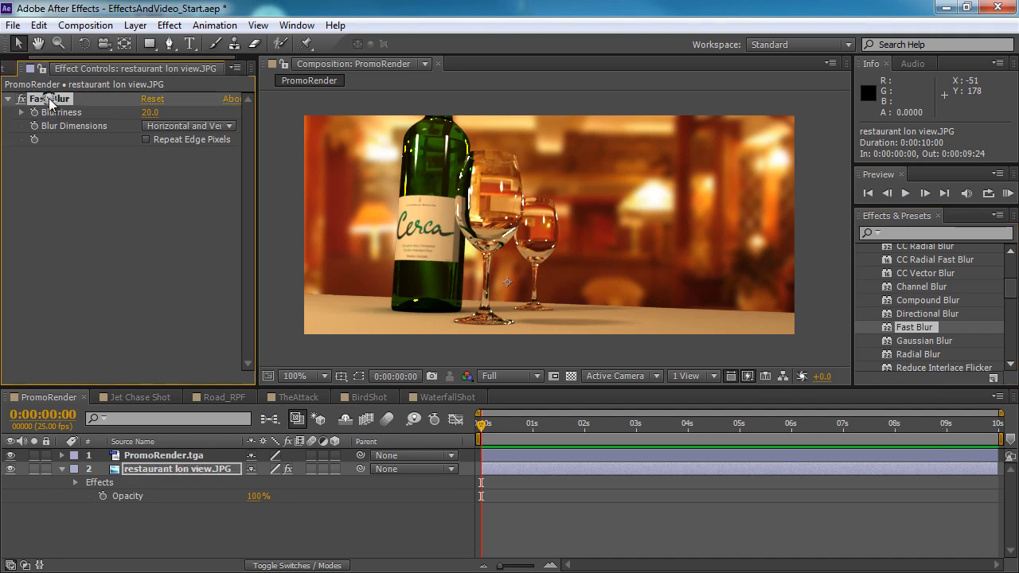
key("Delete")
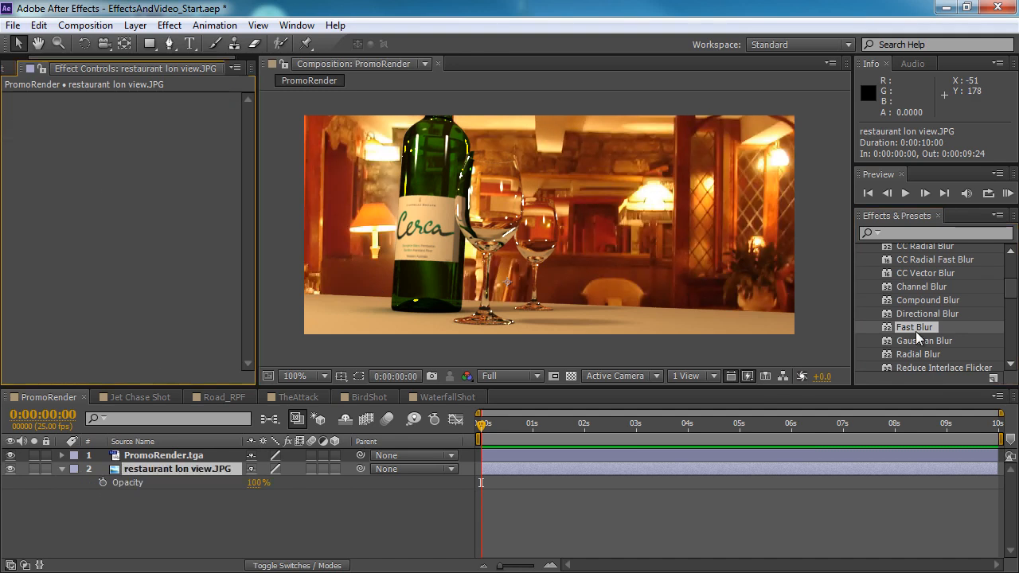
left_click_drag(914, 327, 172, 468)
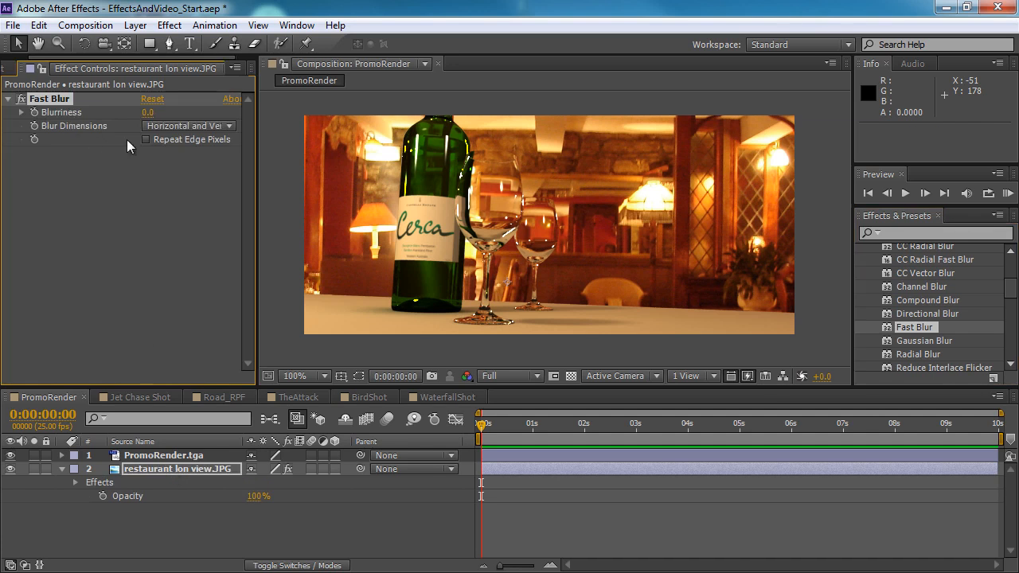
left_click_drag(146, 113, 126, 124)
- Compare the effect controls of PromoRender.tga and restaurant lon view.JPG, and set the restaurant layer's Blurriness to 5
left_click(164, 456)
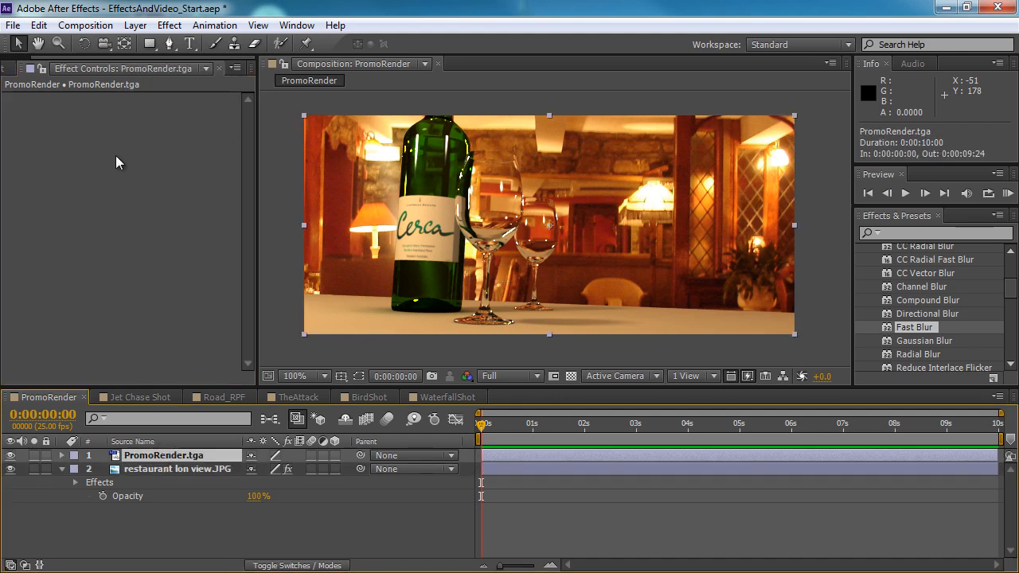
left_click(179, 469)
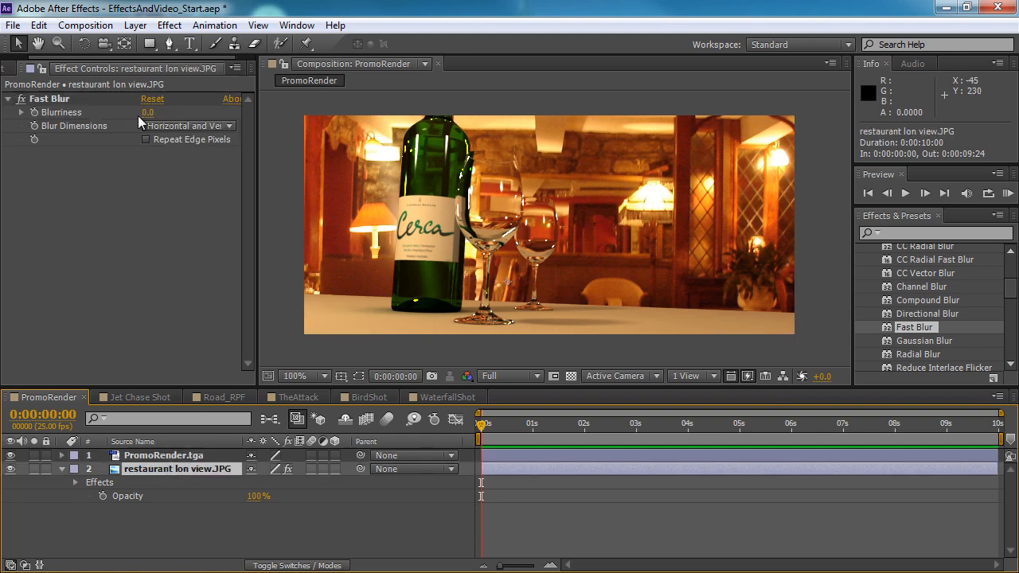
left_click_drag(145, 119, 151, 117)
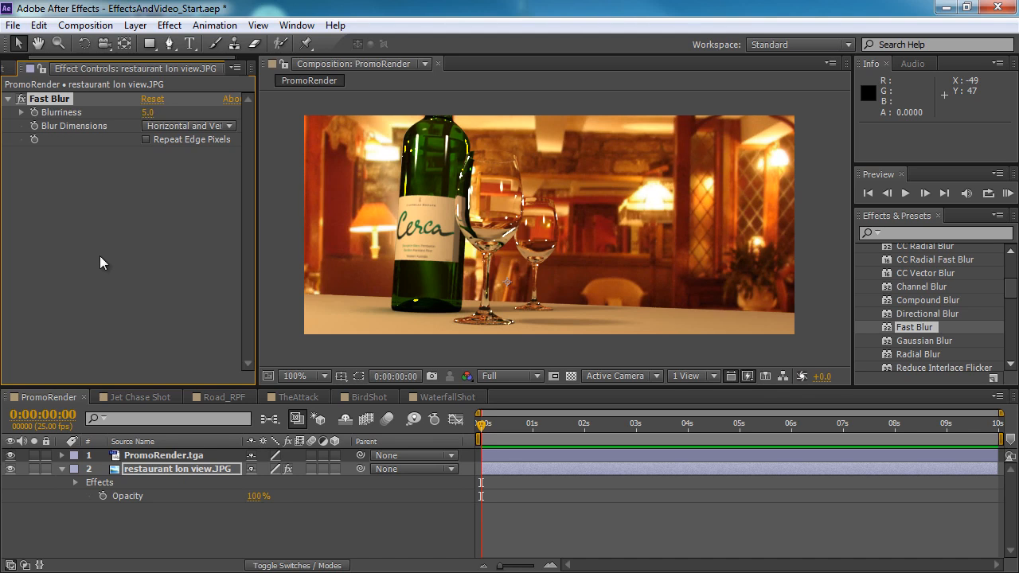
left_click(120, 315)
left_click(223, 505)
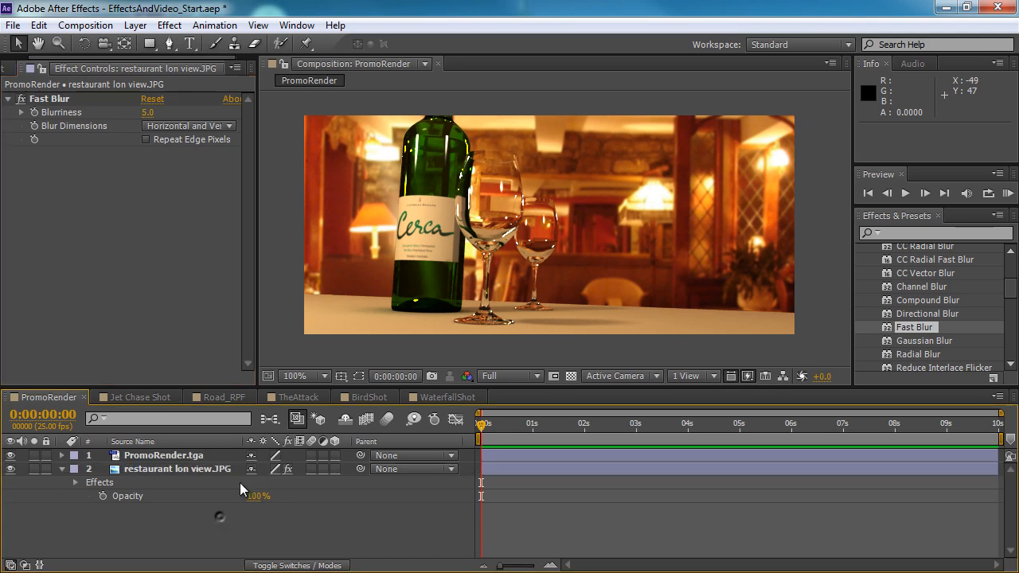
left_click(133, 278)
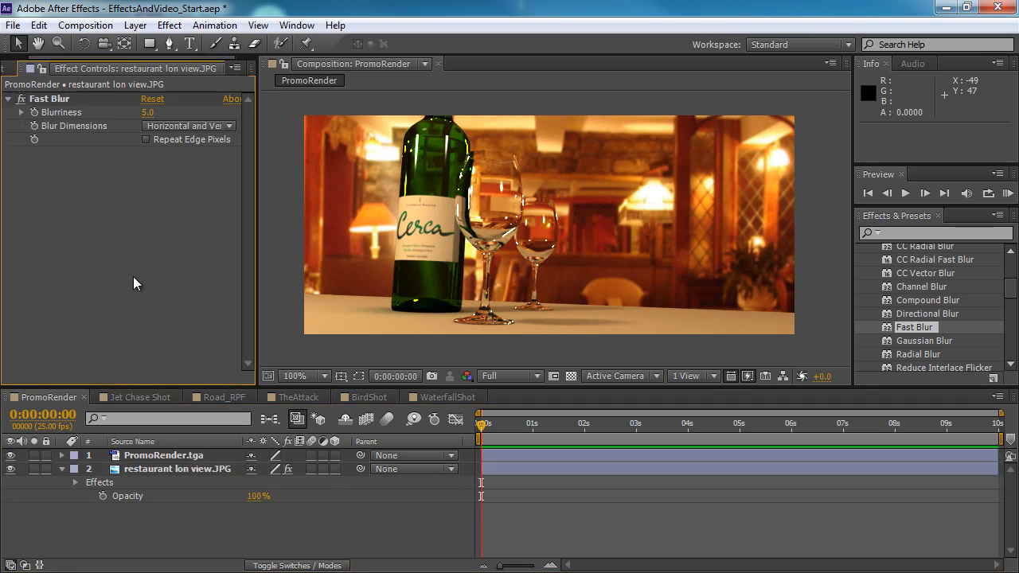
left_click(241, 531)
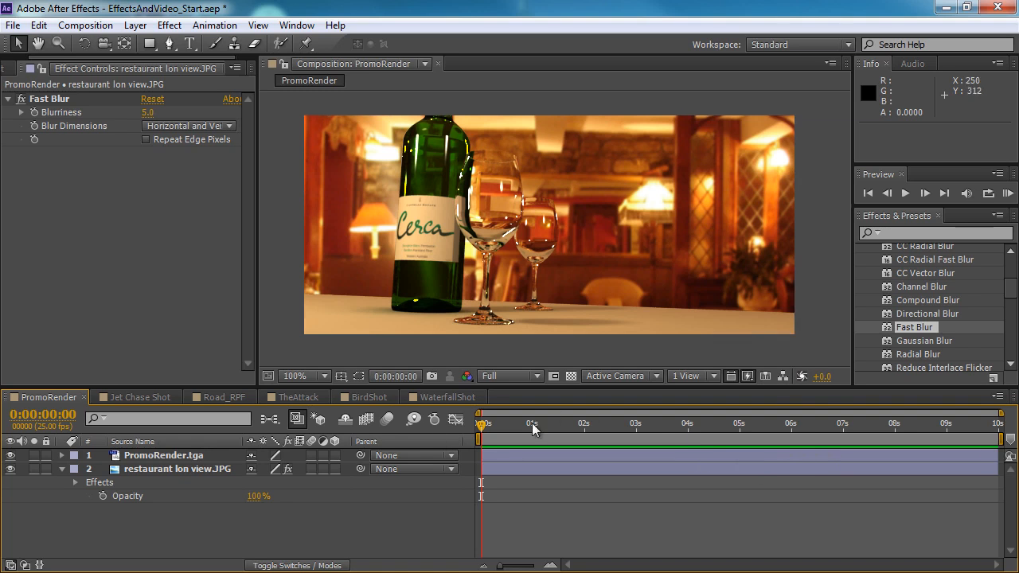
- Animate the Fast Blur's Blurriness from 0 at the first frame to 20 at 5 seconds and preview it
left_click_drag(148, 116, 99, 118)
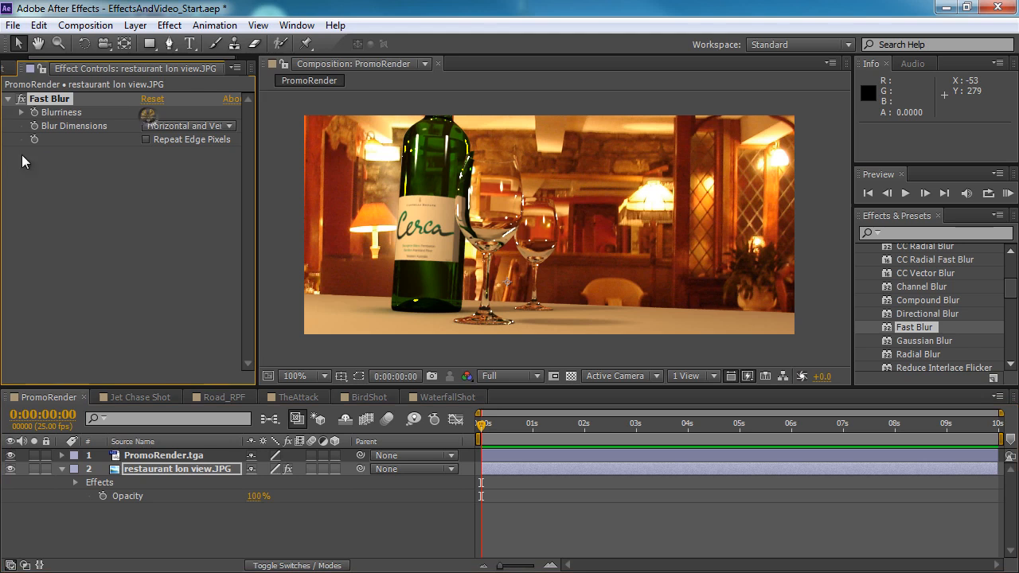
left_click(34, 112)
left_click(488, 423)
left_click_drag(517, 440, 740, 456)
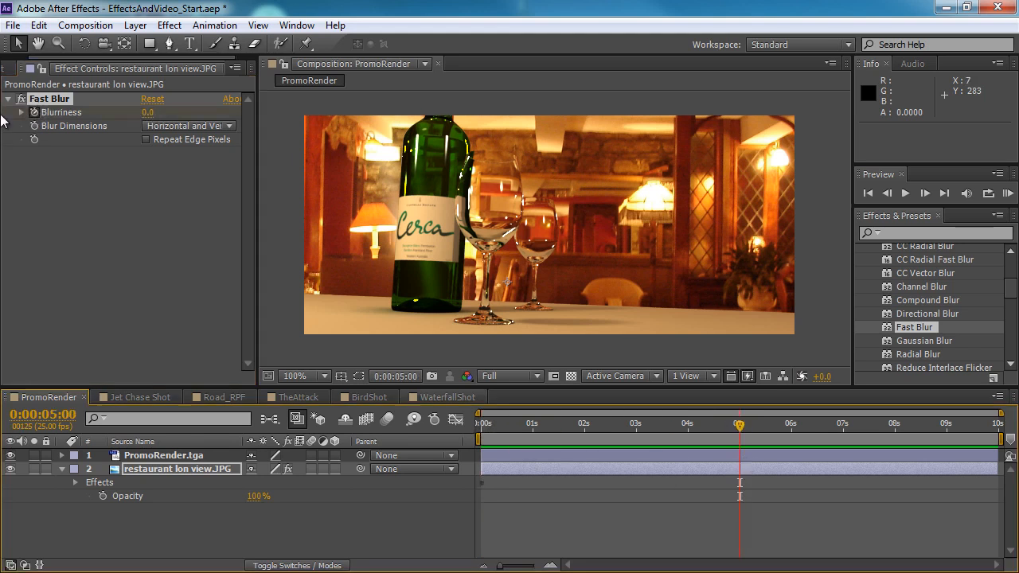
left_click_drag(149, 113, 164, 112)
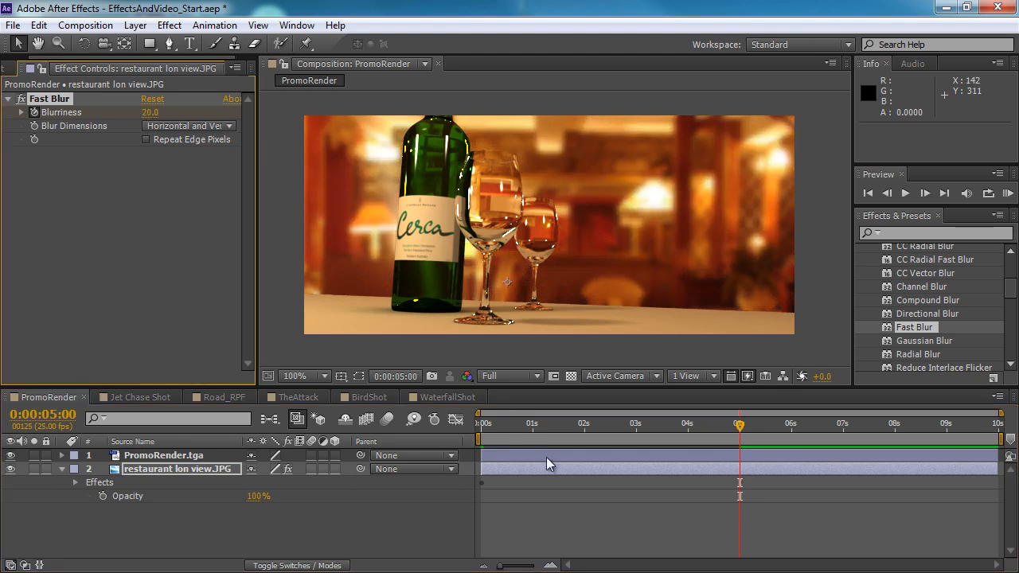
left_click_drag(510, 430, 703, 434)
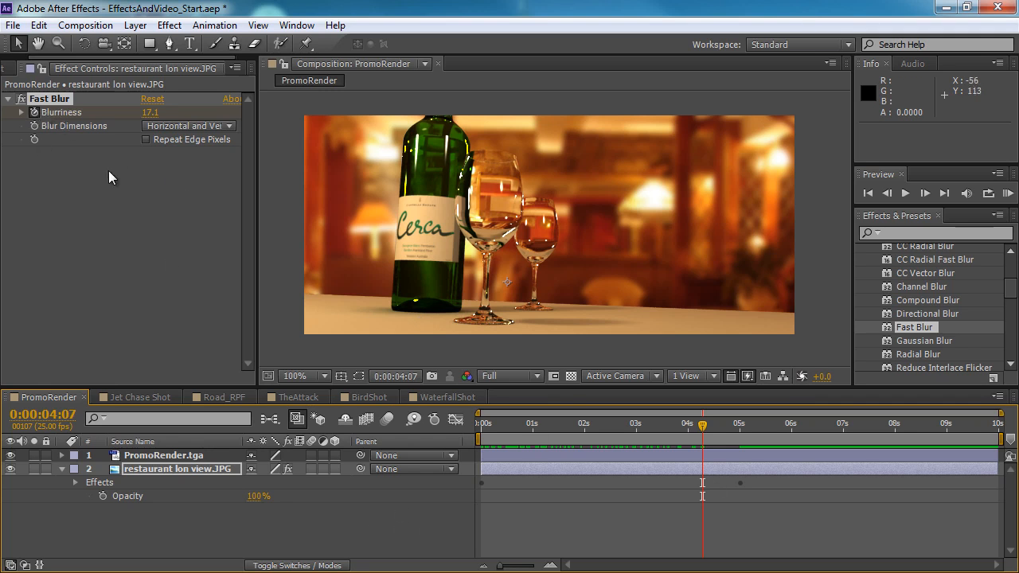
- Remove the Blurriness animation at the first frame and set a constant Blurriness of 18
left_click(54, 101)
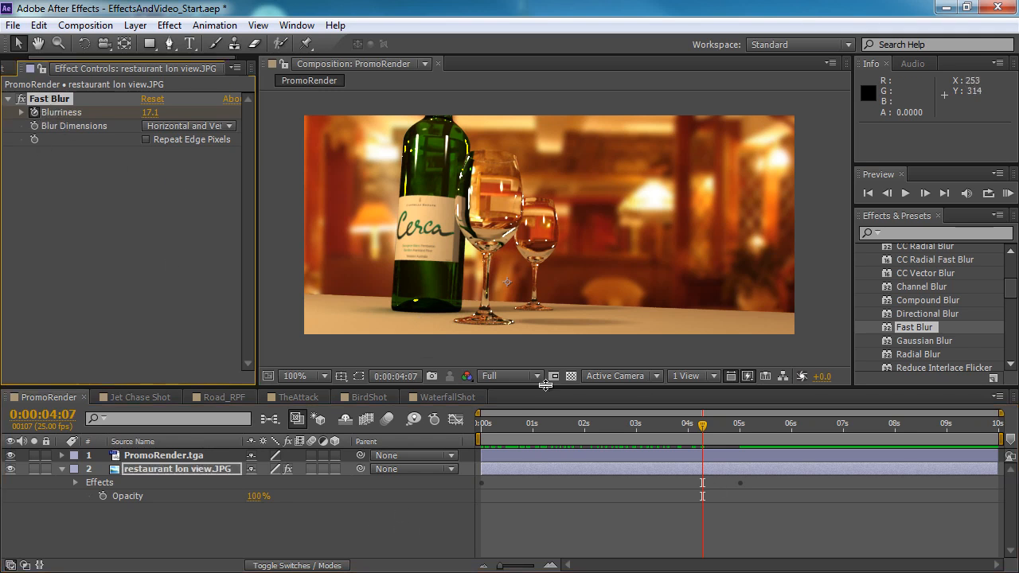
left_click_drag(529, 415, 446, 430)
key("Home")
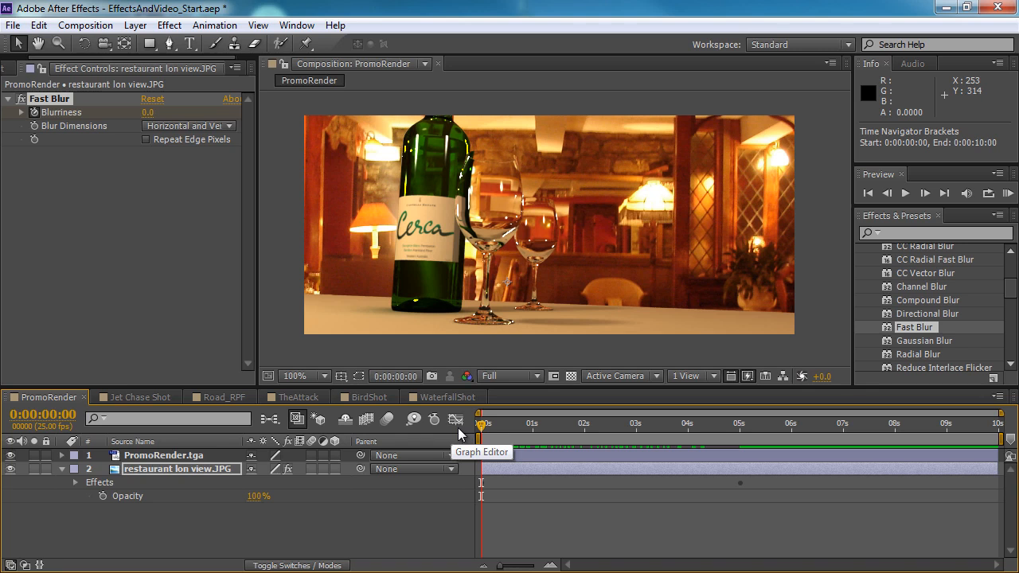
left_click(67, 215)
left_click(34, 112)
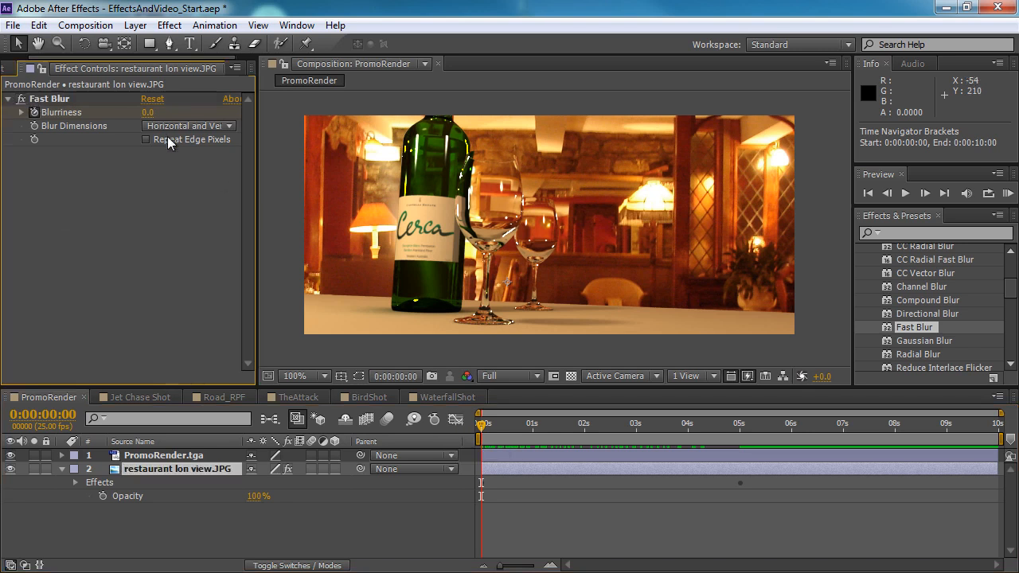
left_click(34, 118)
left_click_drag(145, 112, 158, 315)
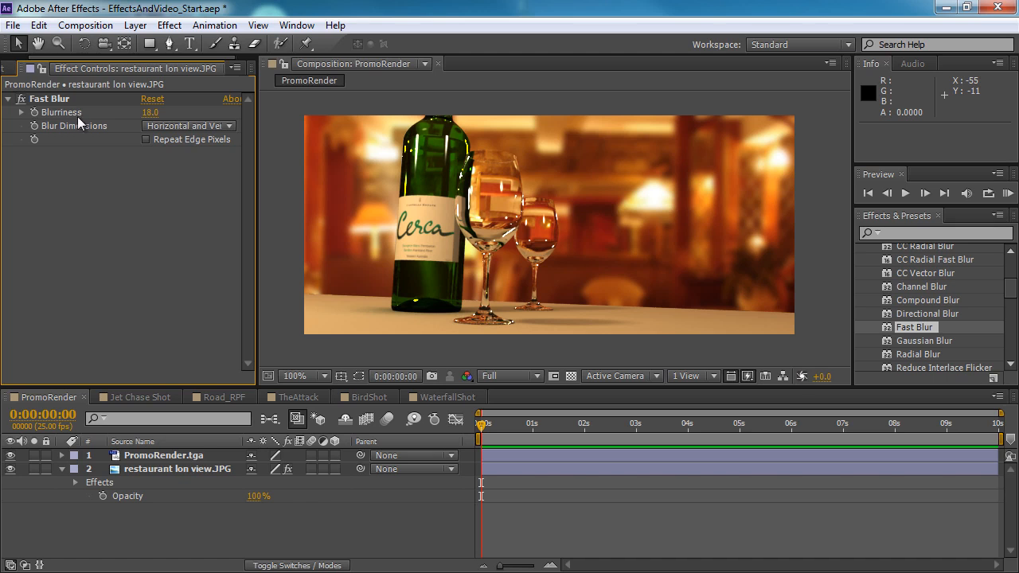
- Add the Grid effect from the Generate category to the restaurant lon view.JPG layer
right_click(94, 208)
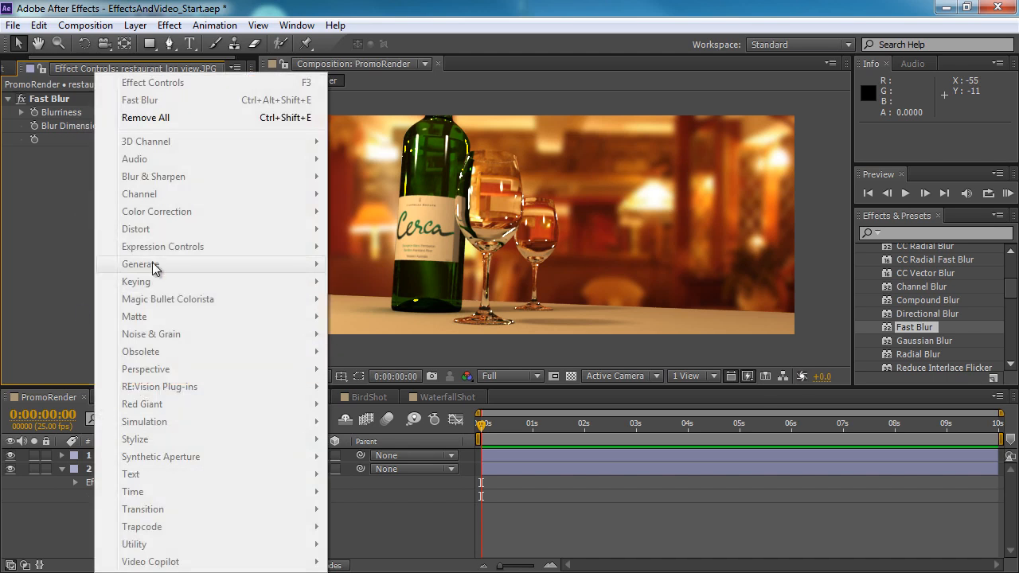
left_click(53, 238)
left_click(158, 468)
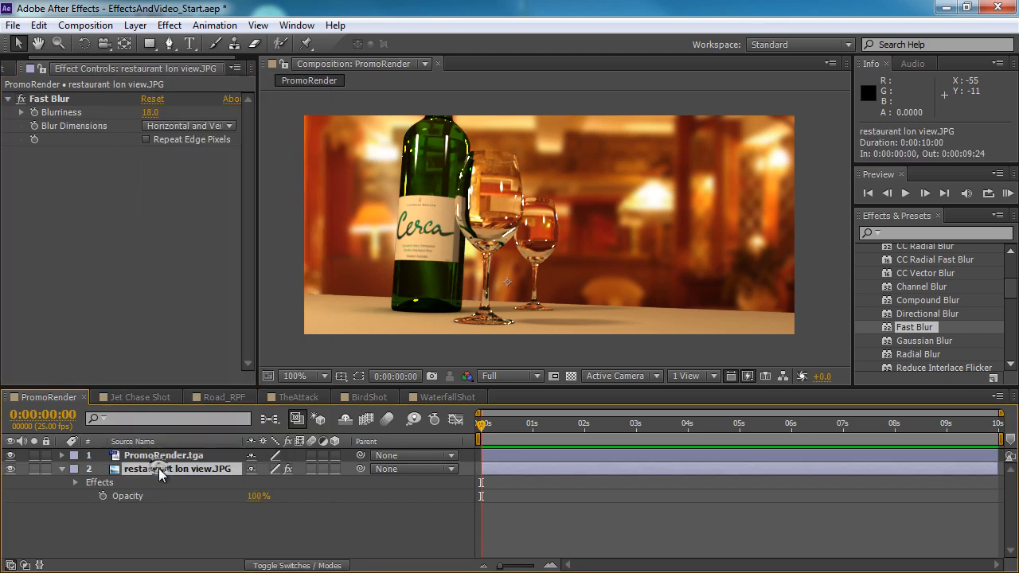
right_click(80, 239)
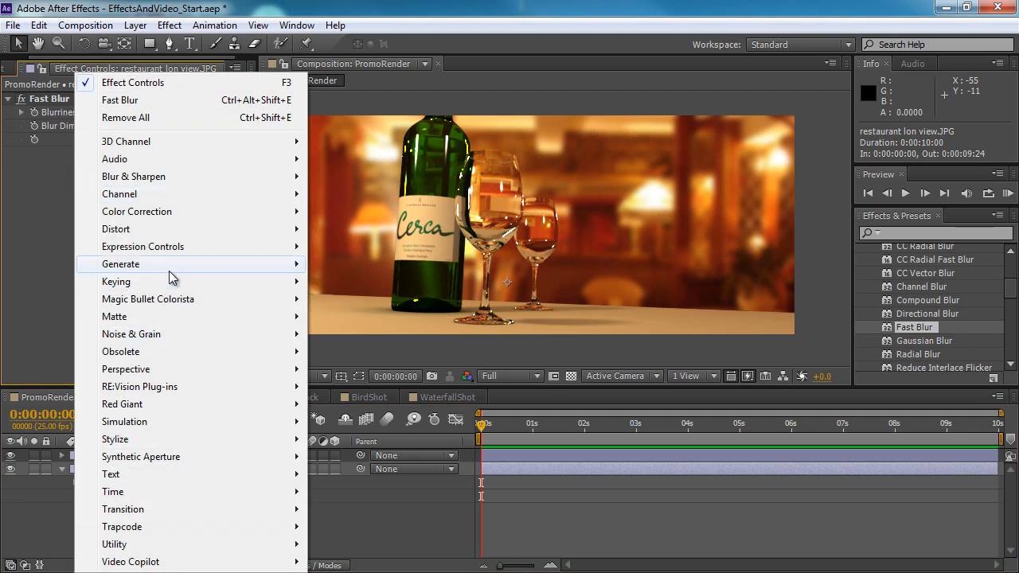
mouse_move(169, 271)
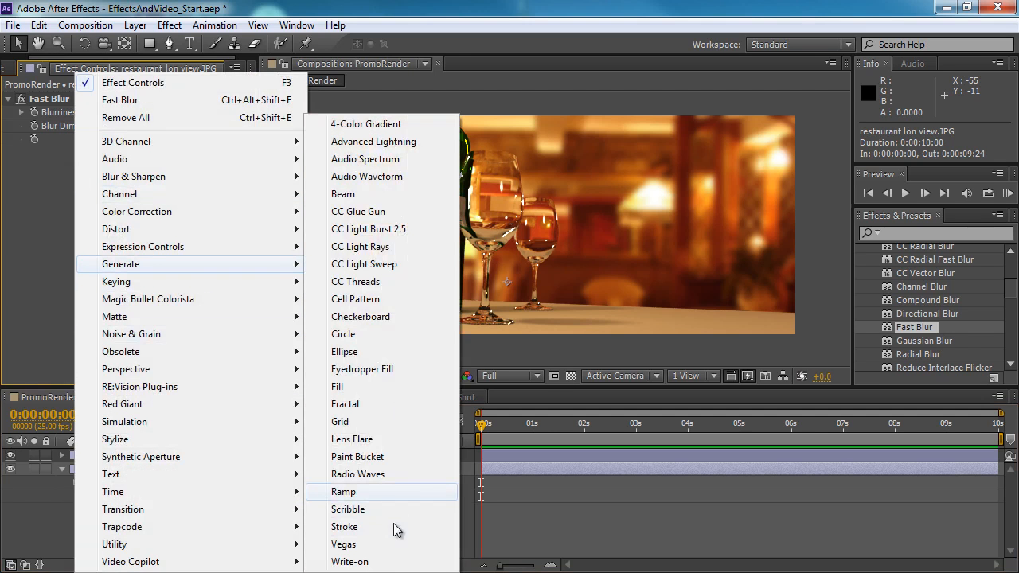
left_click(397, 423)
- Set the Grid's Blending Mode to Normal and tighten its cells with a Corner of 1355.2, 1012.4
left_click(168, 307)
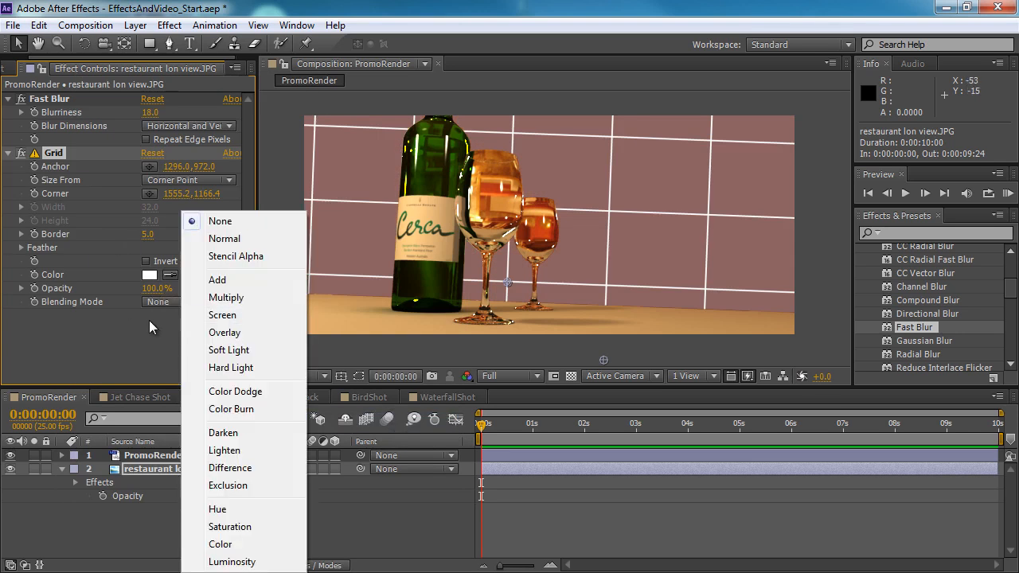
left_click(247, 240)
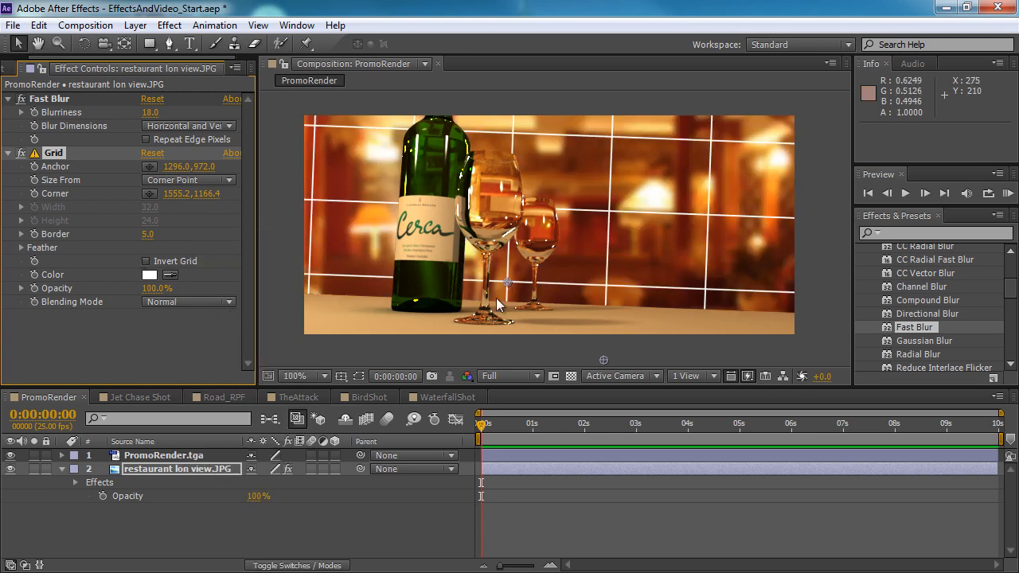
left_click_drag(206, 193, 46, 236)
left_click_drag(180, 194, 52, 227)
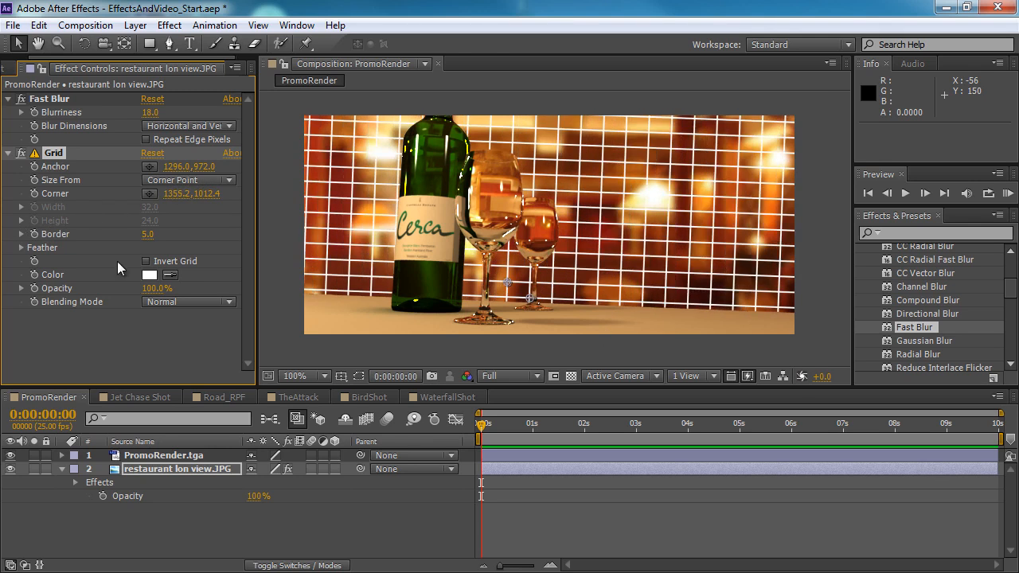
- Move the Grid effect above Fast Blur in the restaurant lon view.JPG effect order
left_click(111, 357)
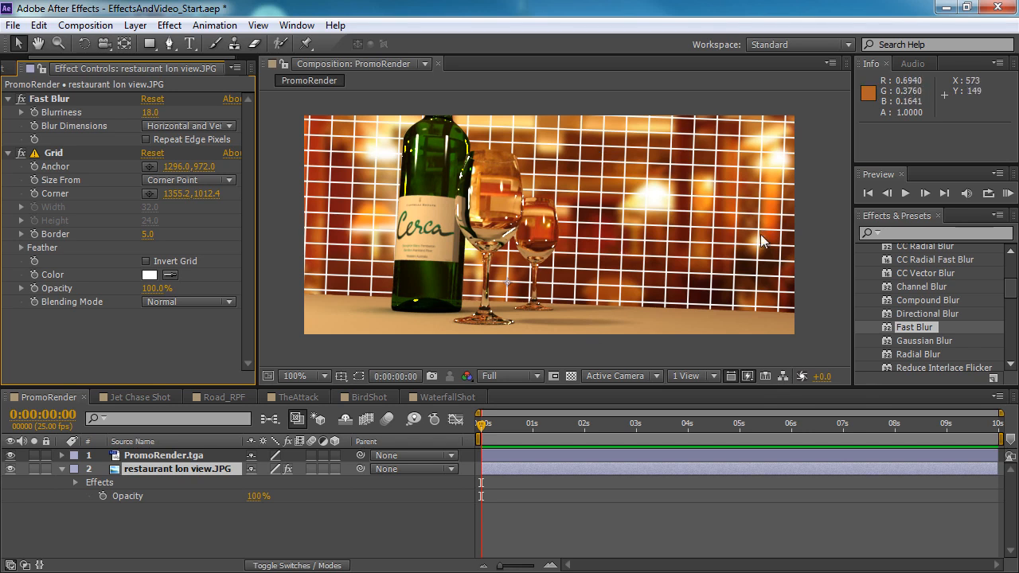
left_click_drag(55, 153, 73, 96)
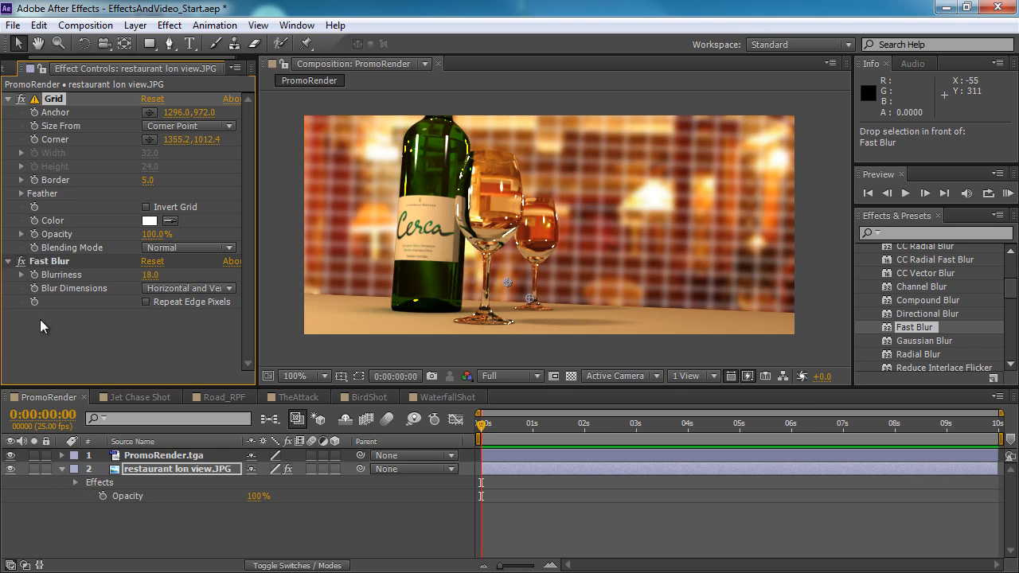
left_click(103, 343)
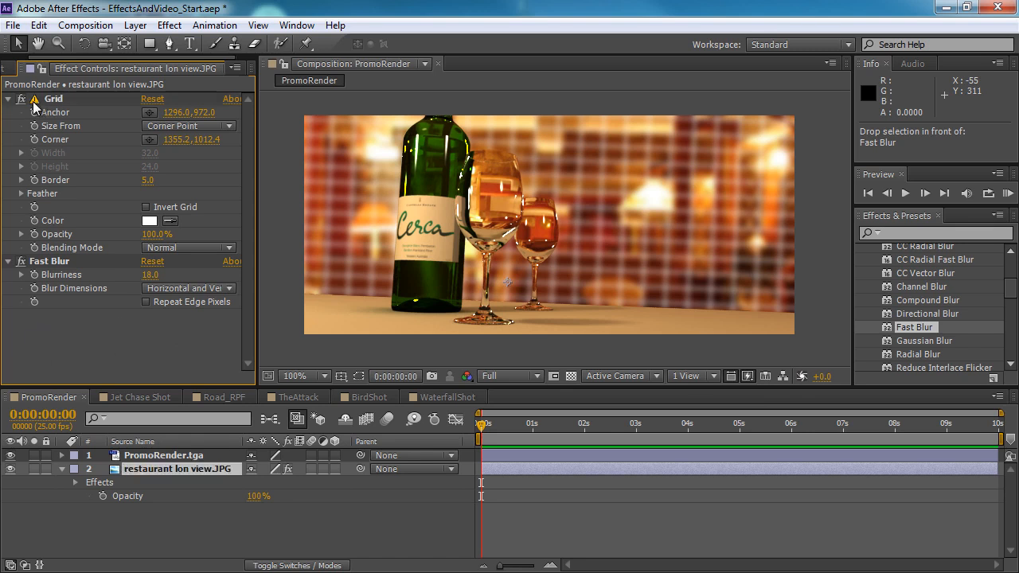
- Read the Grid effect's color depth warning and dismiss it
left_click(36, 100)
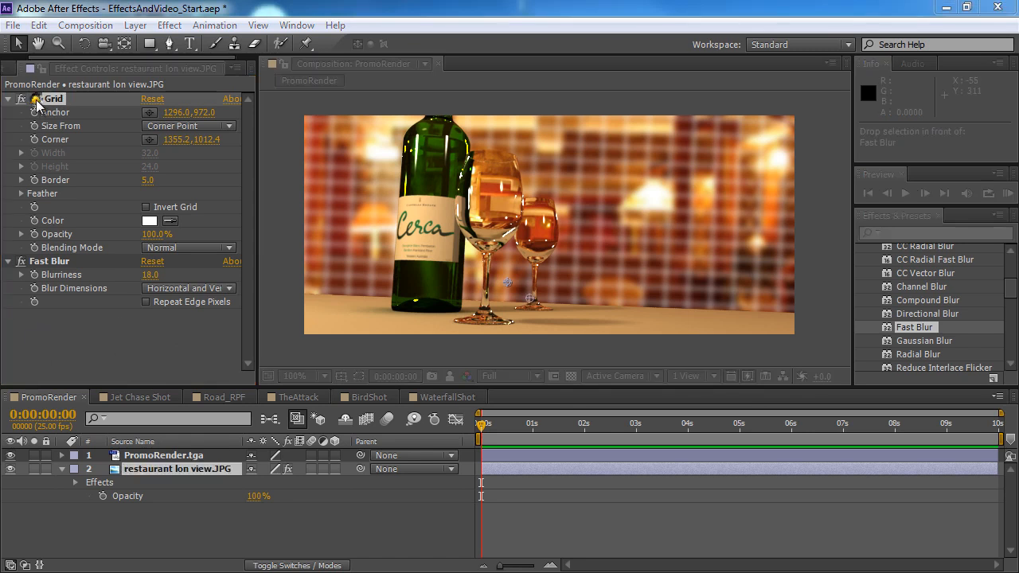
left_click_drag(425, 243, 483, 189)
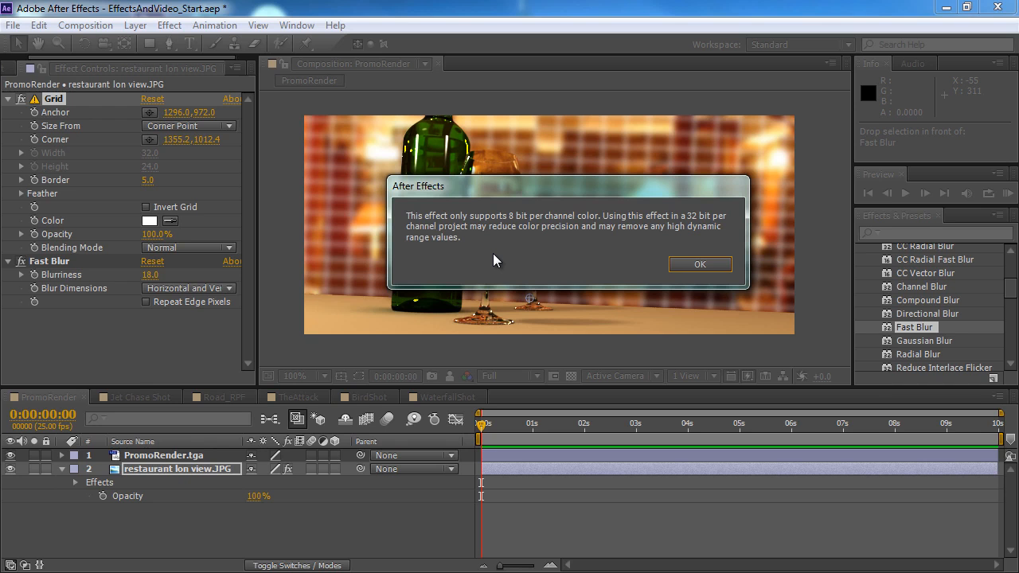
left_click(717, 266)
- Cycle the project color depth, leave it at 8 bpc, and return to the restaurant layer's effect settings
left_click(5, 68)
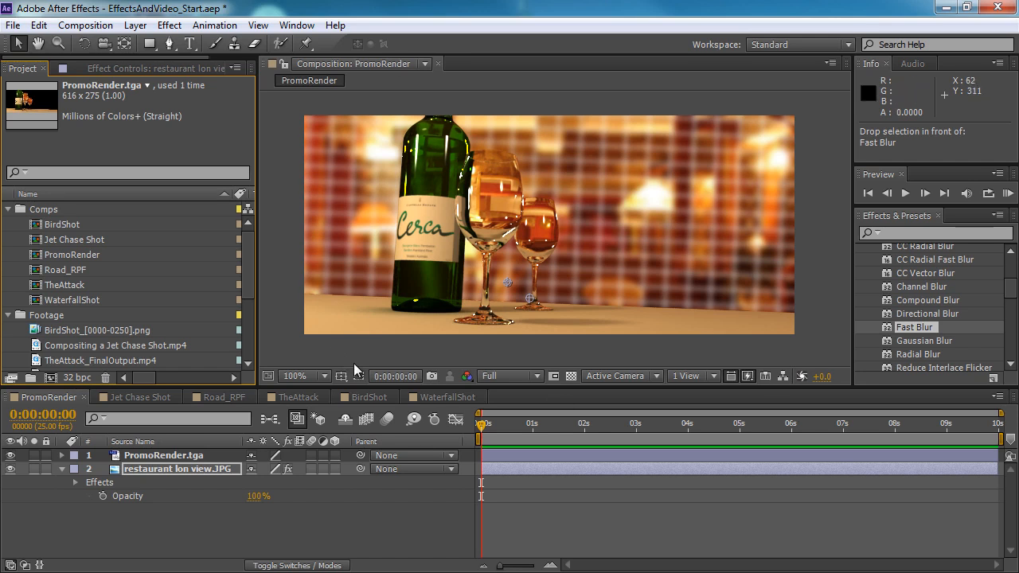
left_click(74, 376, "alt")
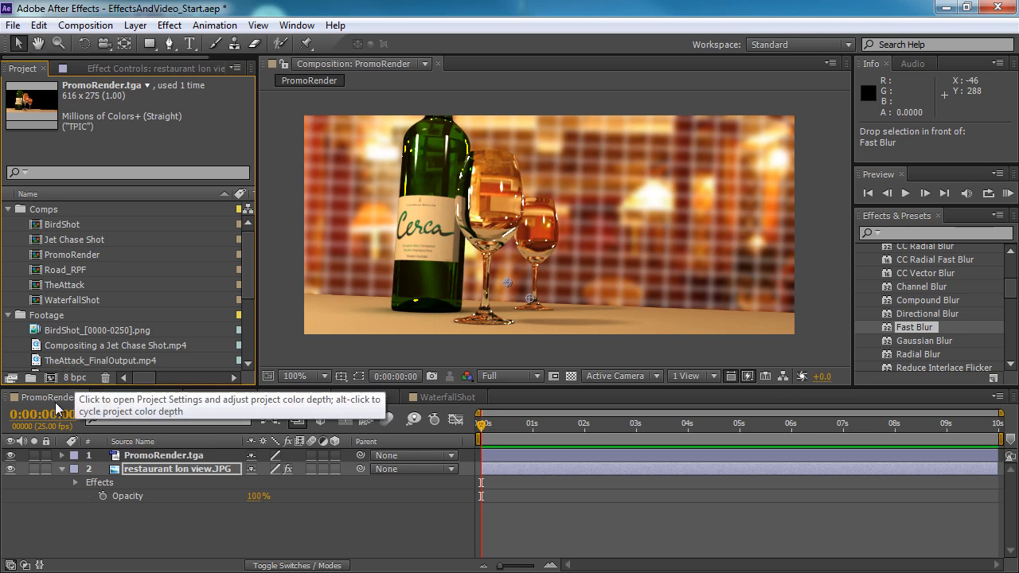
left_click(73, 376, "alt")
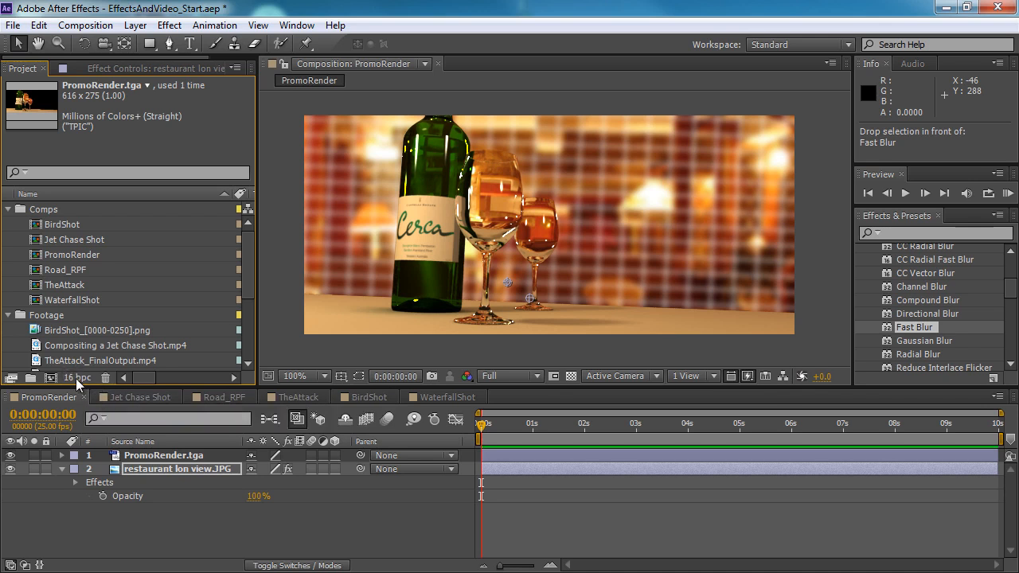
left_click(75, 378, "alt")
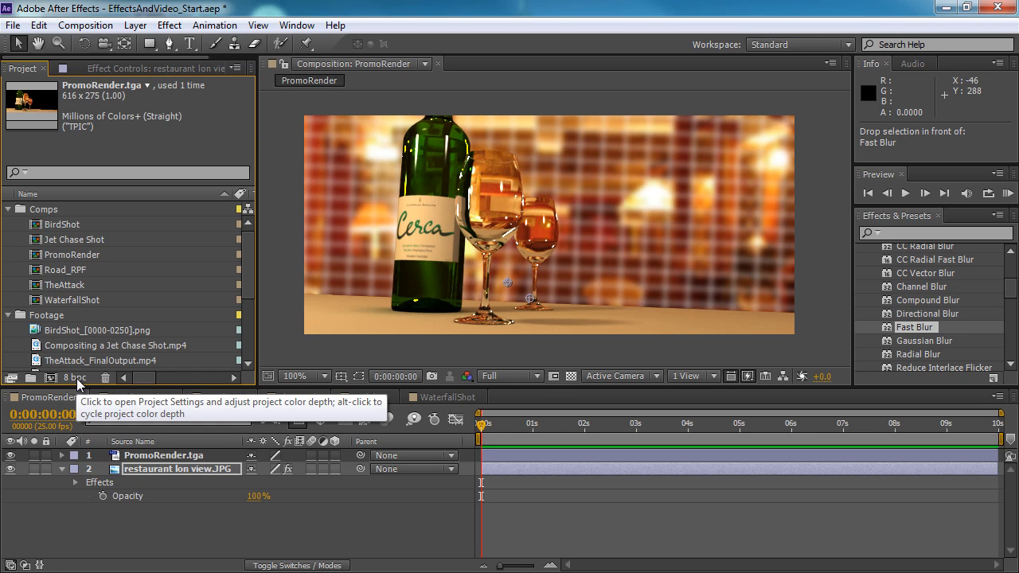
left_click(128, 69)
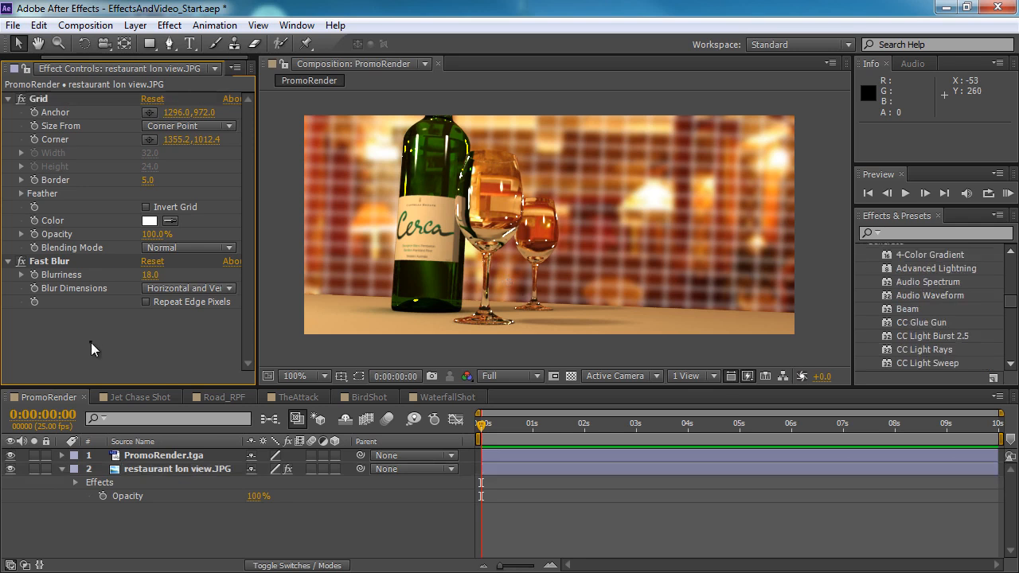
left_click(159, 339)
- Open the Jet Chase Shot composition, play a RAM preview, and park the playhead at 0:00:00:13
left_click(143, 398)
left_click(1007, 193)
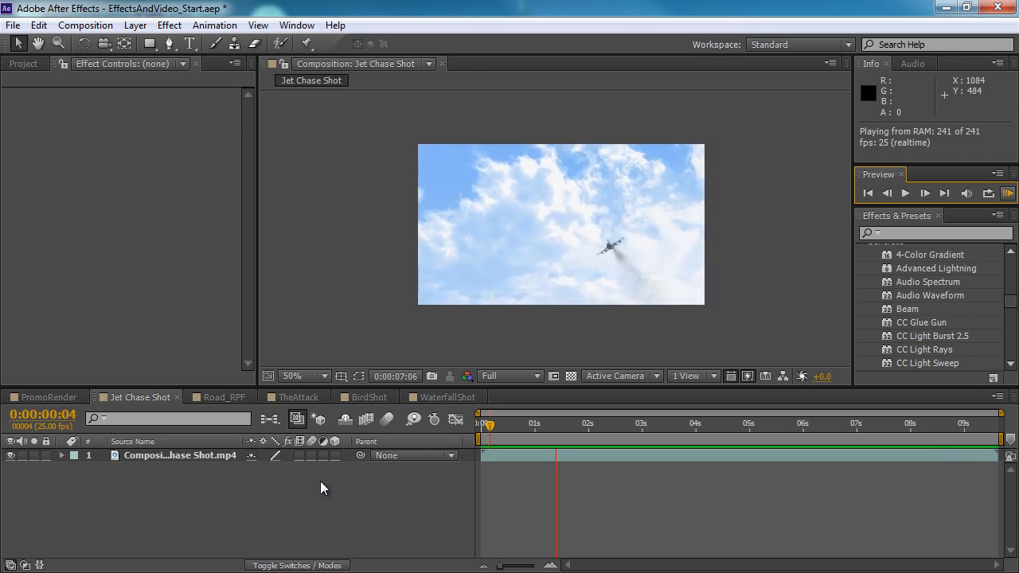
key("space")
left_click_drag(536, 428, 546, 348)
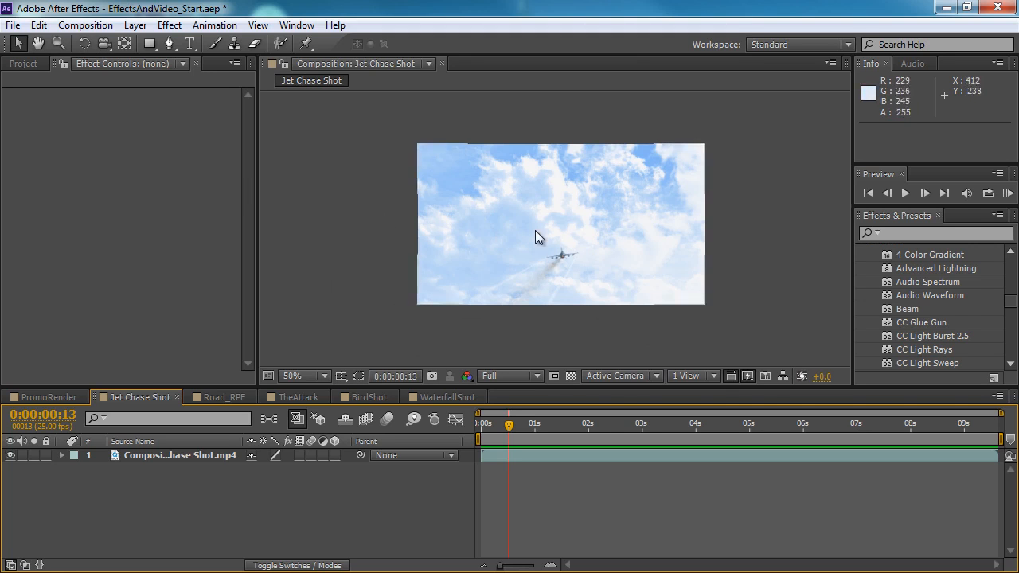
- Select the Compositing a Jet Chase Shot.mp4 layer and look through the effect categories from 3D Channel and Audio to Channel
left_click(130, 195)
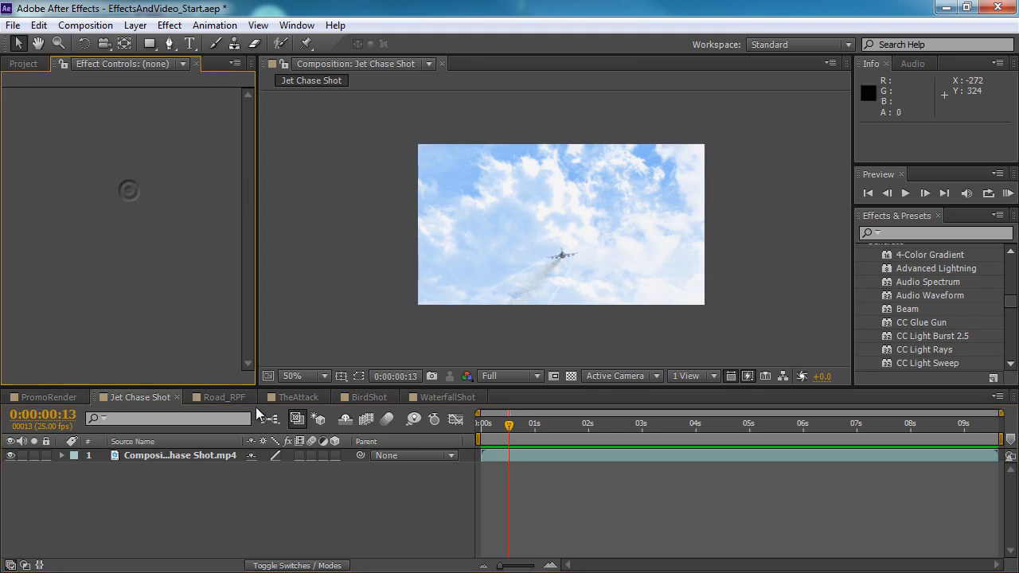
left_click(177, 456)
right_click(83, 169)
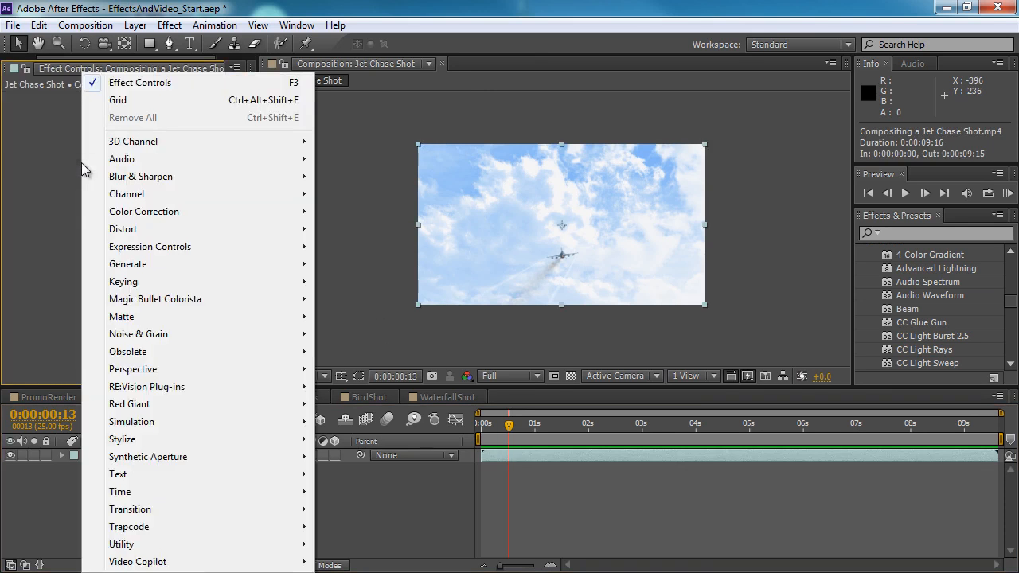
mouse_move(145, 144)
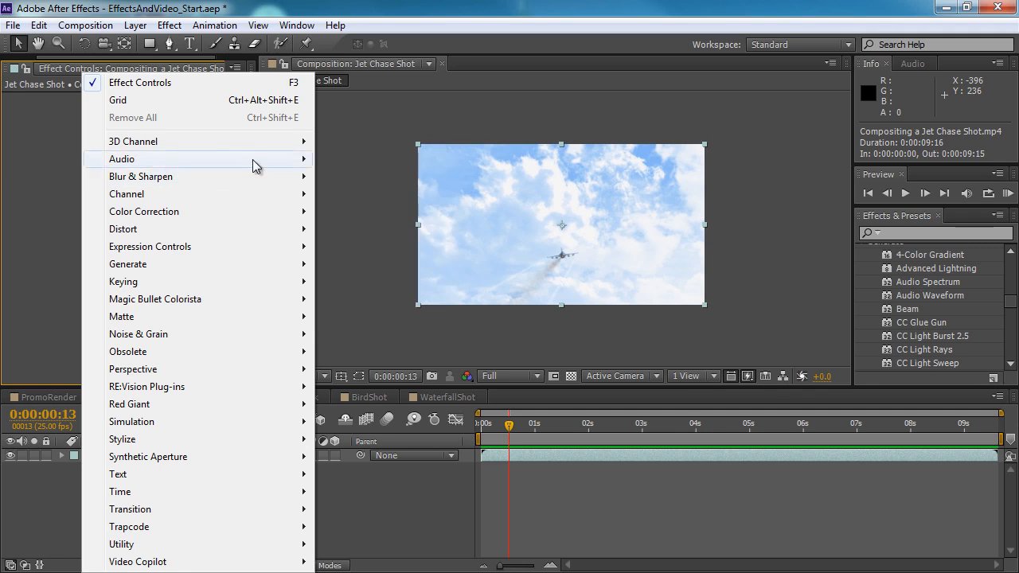
mouse_move(246, 162)
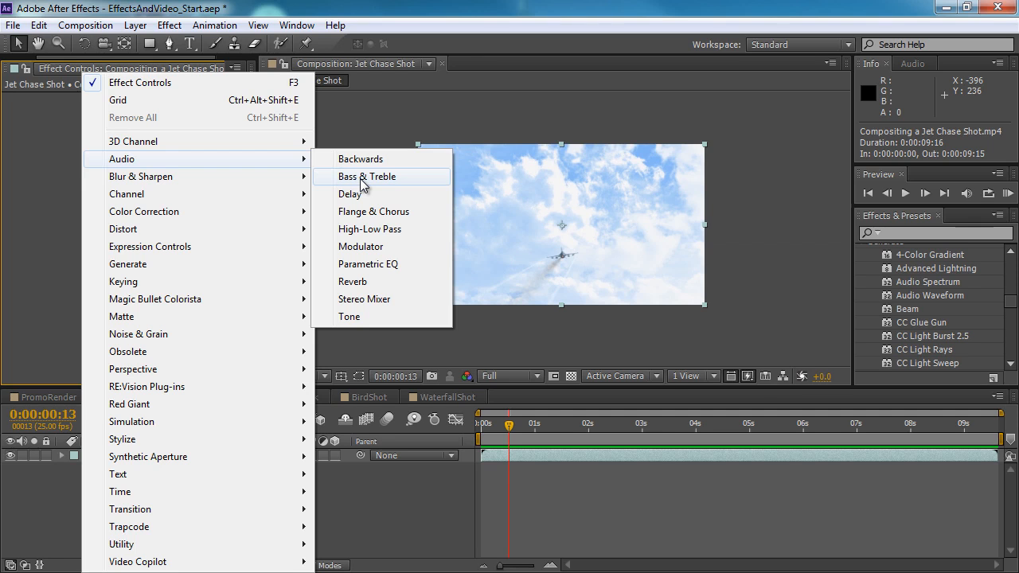
mouse_move(221, 182)
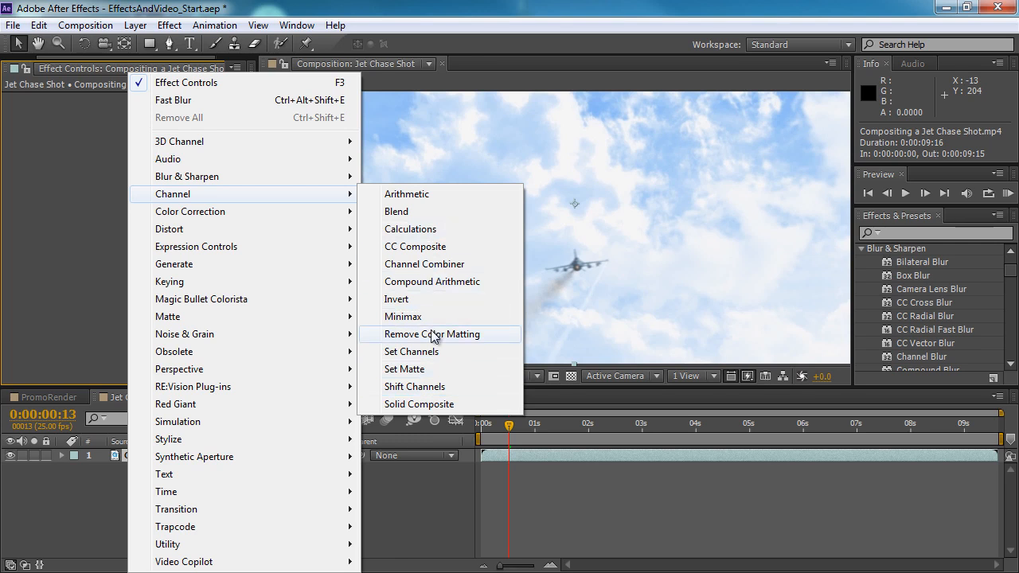
mouse_move(238, 232)
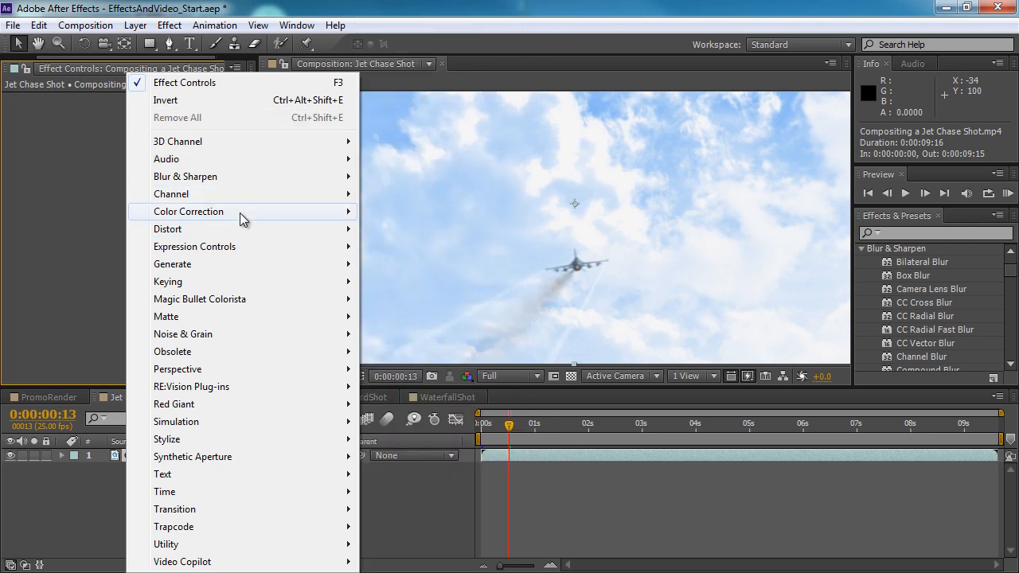
- Apply the Ripple effect from the Distort category to the Compositing a Jet Chase Shot.mp4 layer
mouse_move(240, 213)
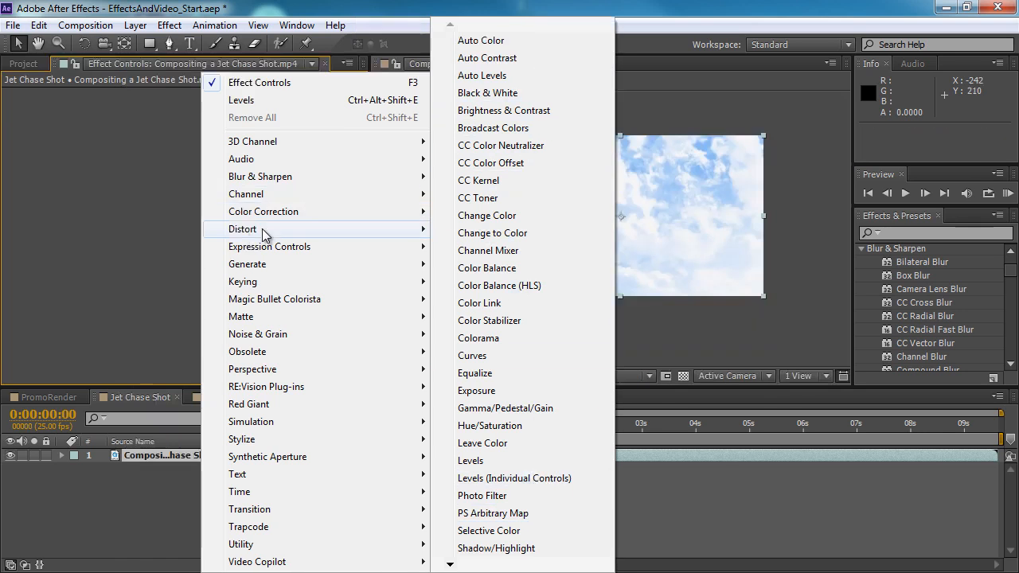
mouse_move(262, 228)
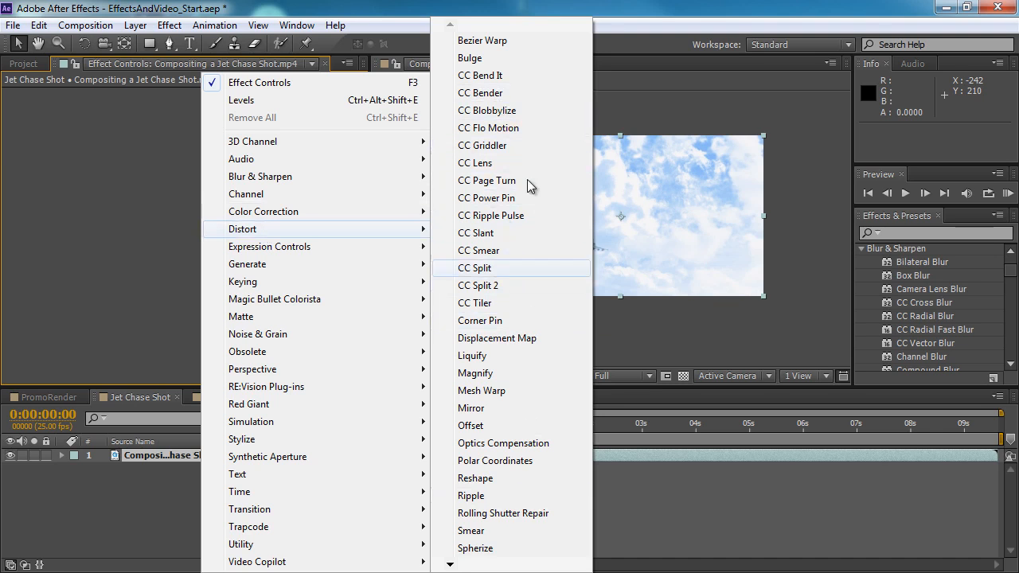
left_click(525, 497)
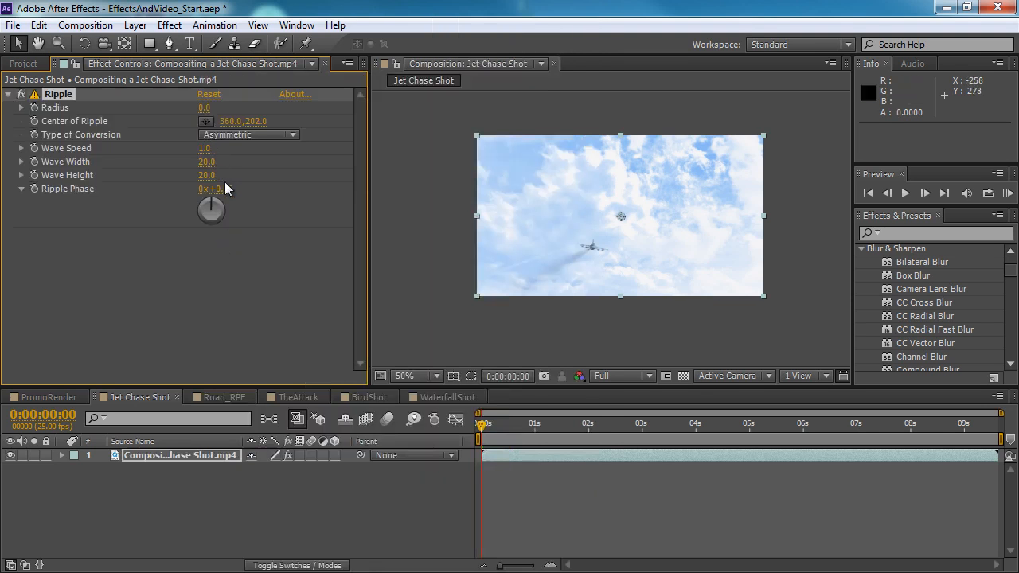
- Set the Ripple's Radius to 27, Wave Height to 93, Wave Width to 32.8 and Ripple Phase to 1x+130°
mouse_move(205, 109)
left_mouse_down()
mouse_move(242, 109)
mouse_move(194, 115)
mouse_move(207, 111)
left_mouse_up()
key("slash")
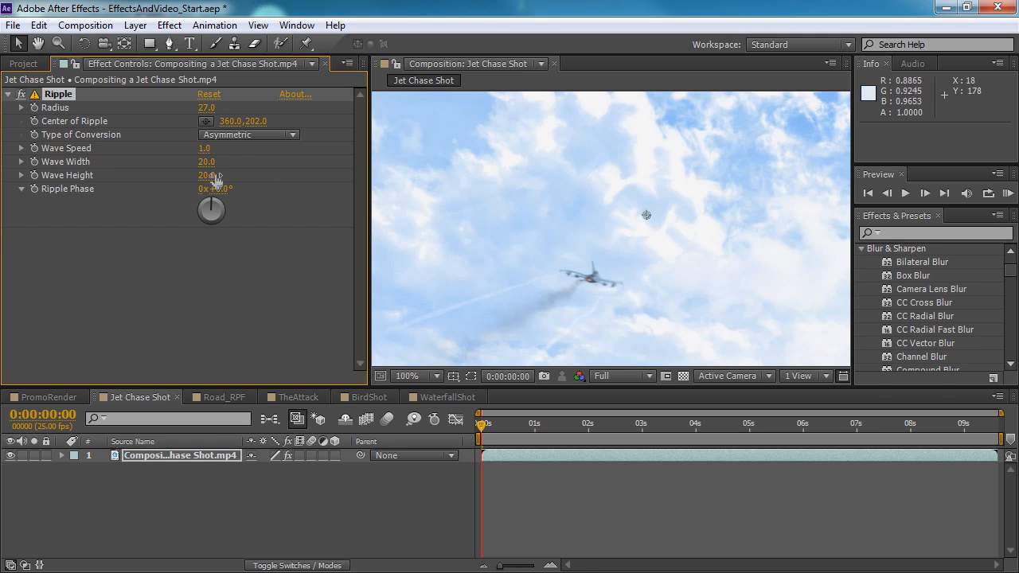
left_click_drag(208, 182, 266, 180)
left_click_drag(207, 162, 318, 175)
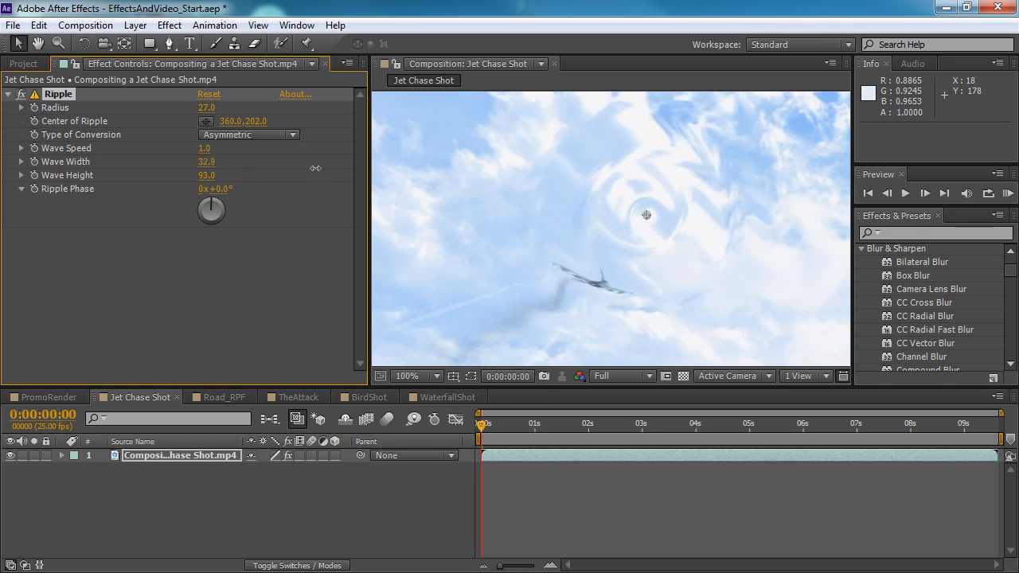
left_click_drag(217, 203, 608, 197)
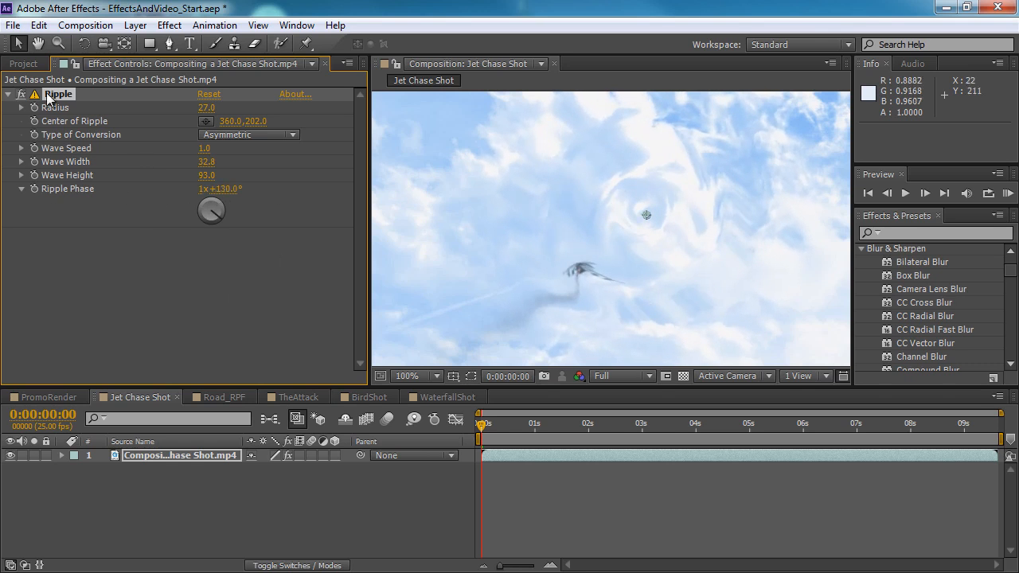
- Delete the Ripple effect from the jet layer and look through the Expression Controls and Generate effect categories
key("Delete")
right_click(192, 147)
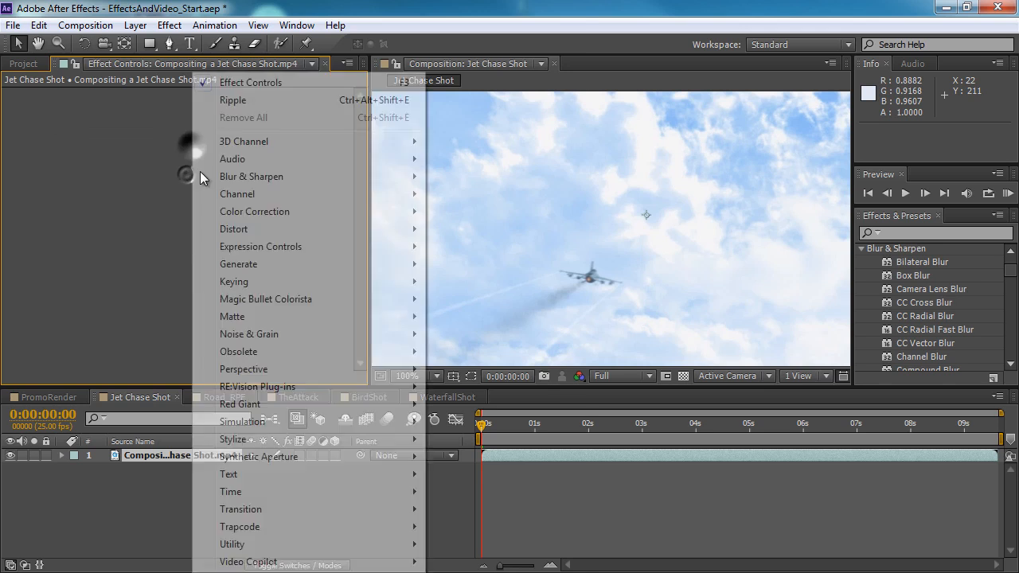
mouse_move(299, 231)
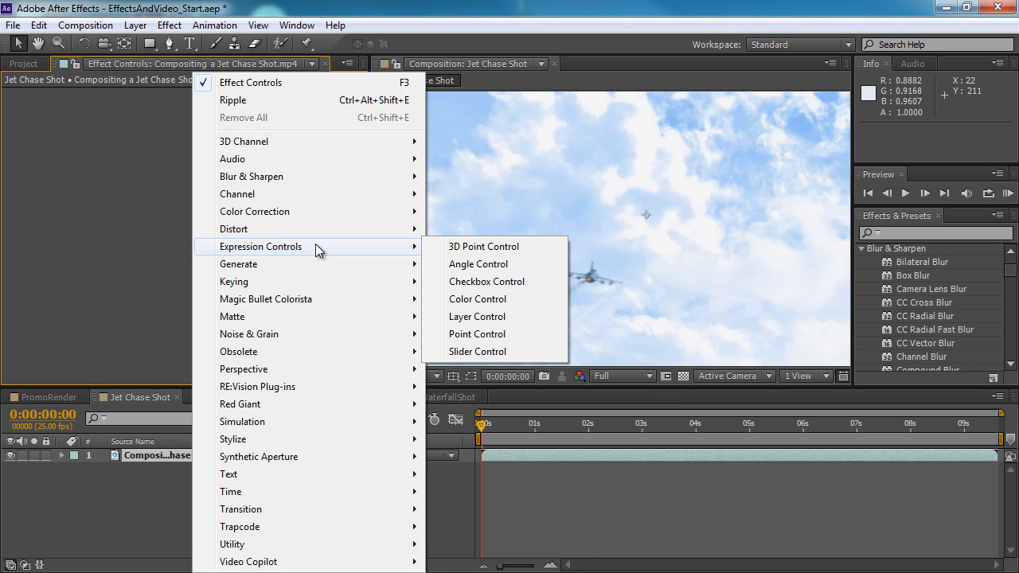
mouse_move(276, 263)
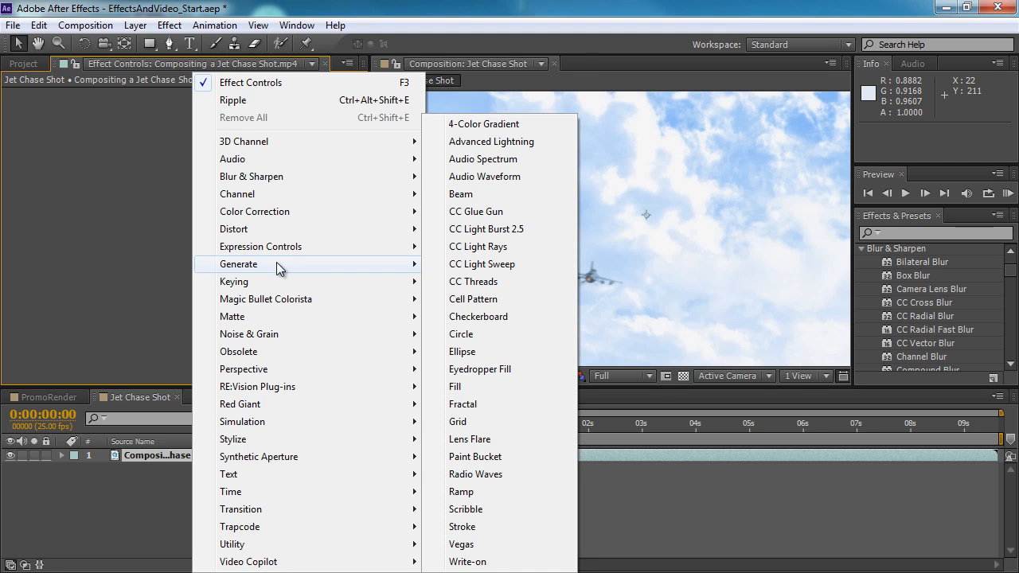
left_click(135, 514)
- Create a 720 x 404 px solid layer in gray 797979 above the jet footage
left_click(134, 25)
mouse_move(149, 45)
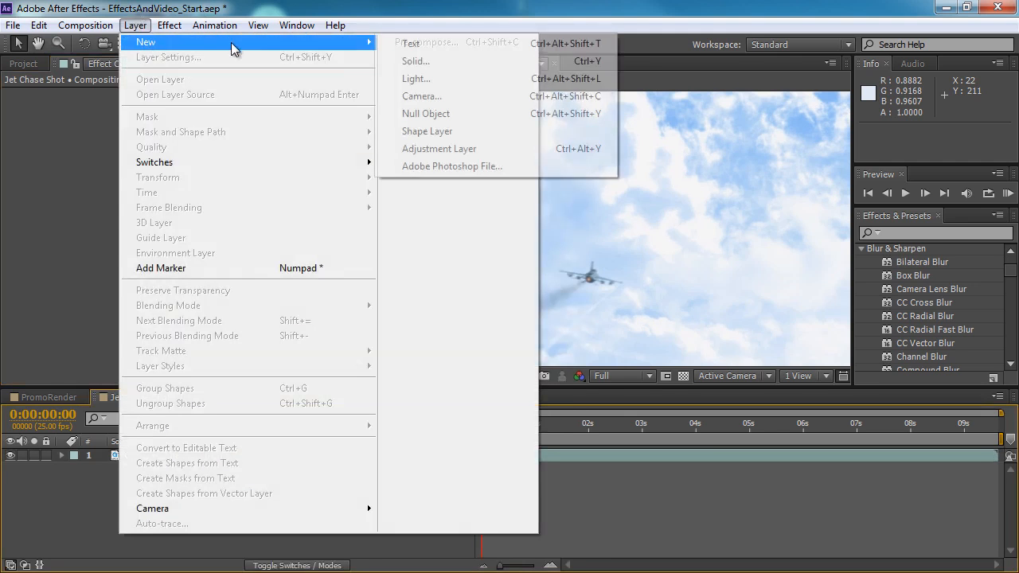
left_click(444, 64)
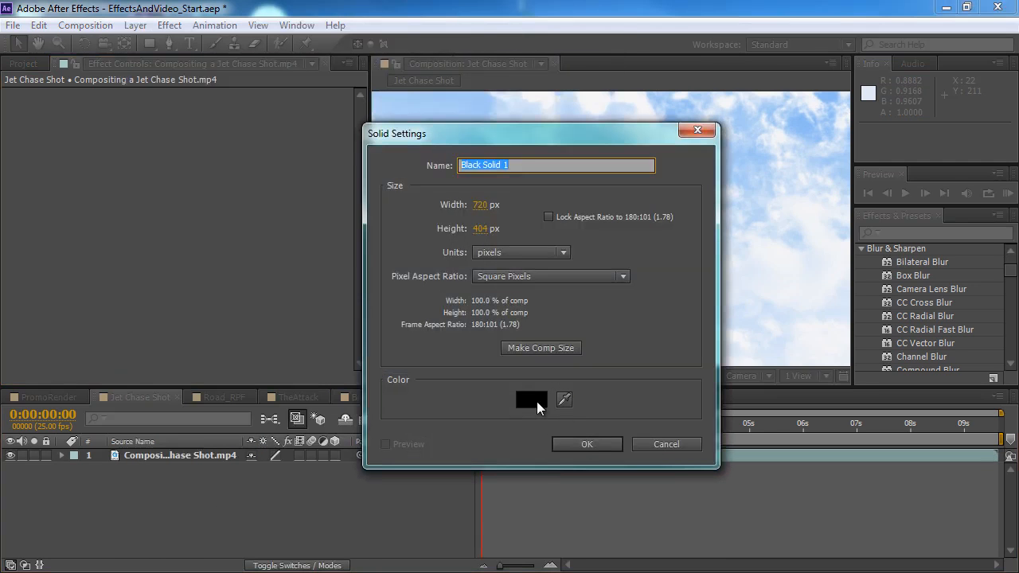
left_click(534, 398)
left_click_drag(606, 285, 314, 286)
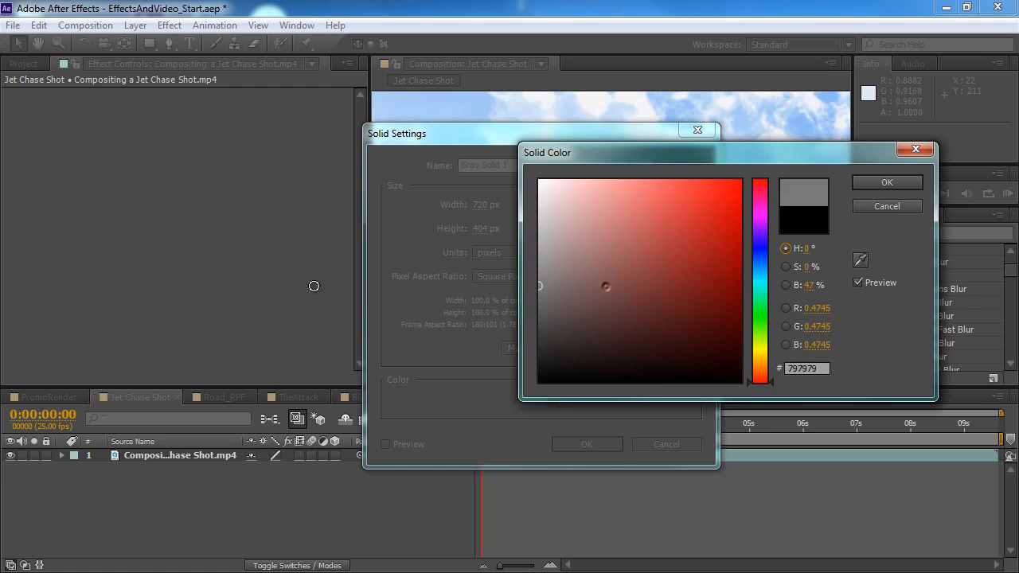
left_click(905, 183)
left_click_drag(531, 165, 372, 182)
left_click(600, 440)
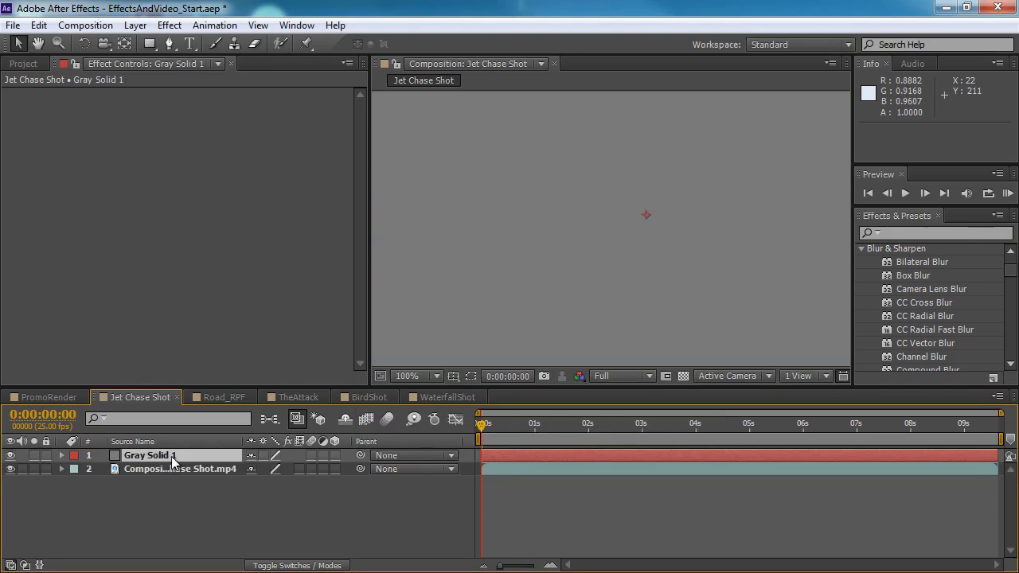
- Apply the Circle effect from the Generate category to the gray solid layer
scroll(596, 286, "down", 4)
scroll(628, 273, "up", 2)
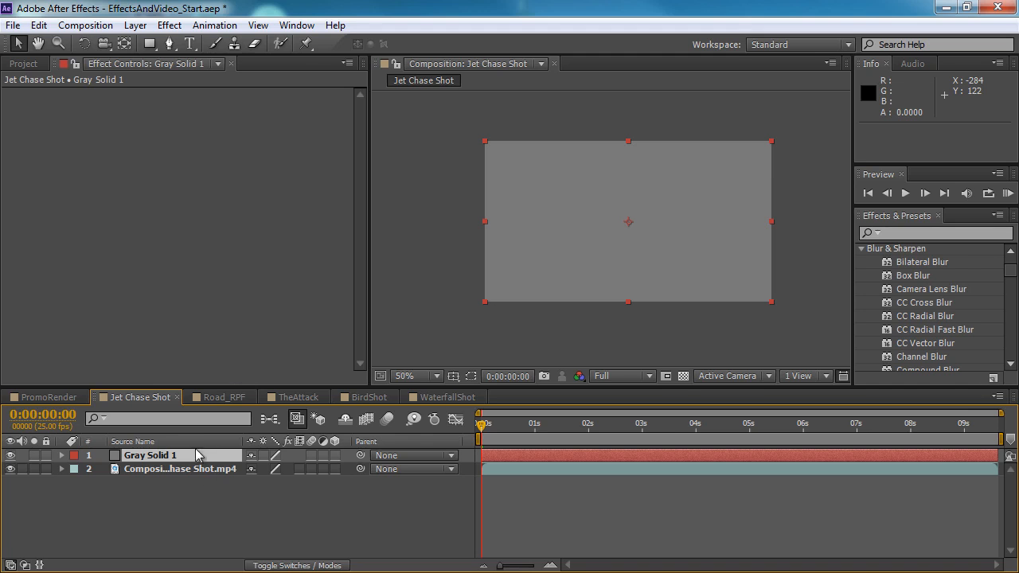
right_click(147, 158)
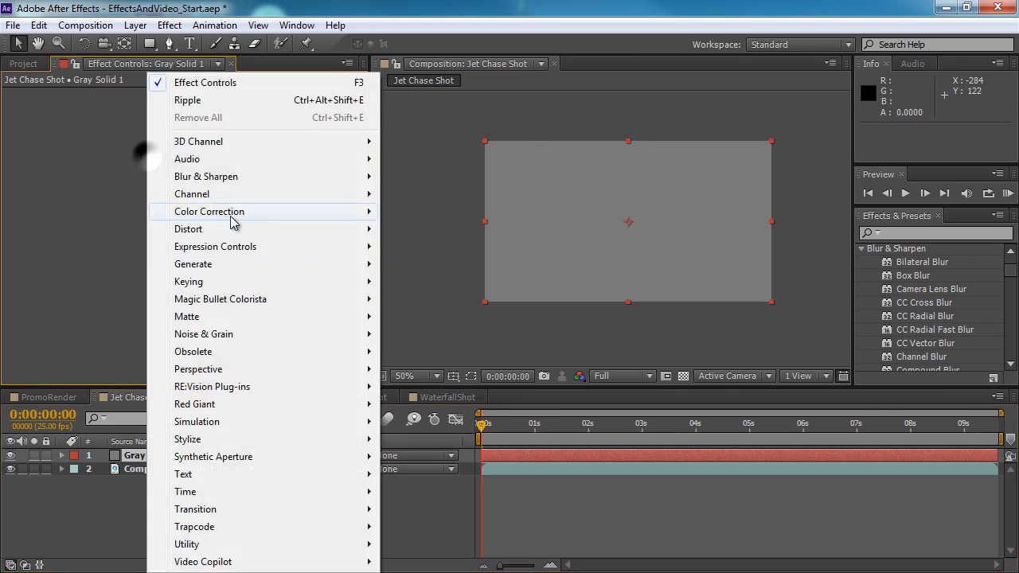
mouse_move(317, 265)
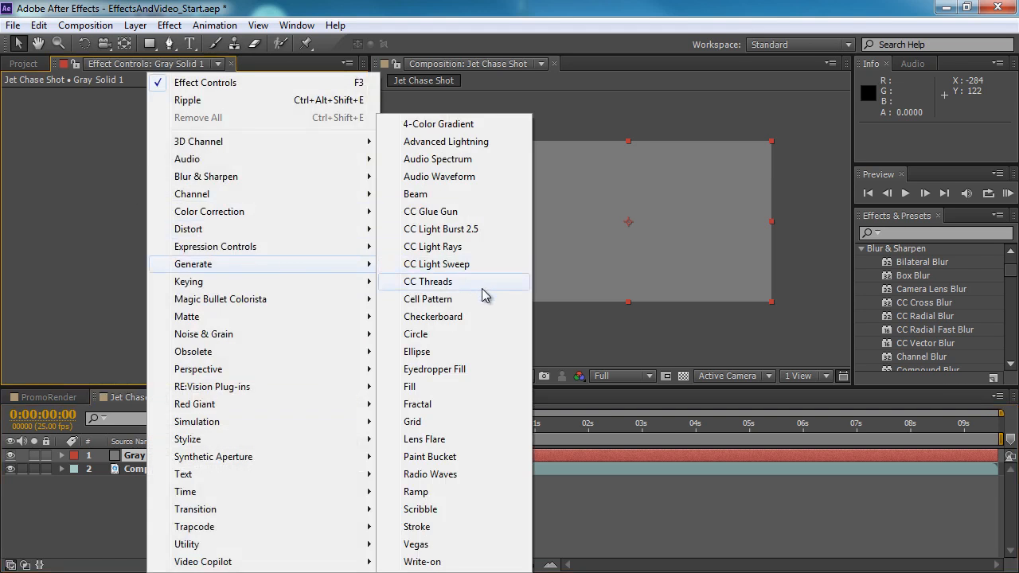
left_click(462, 335)
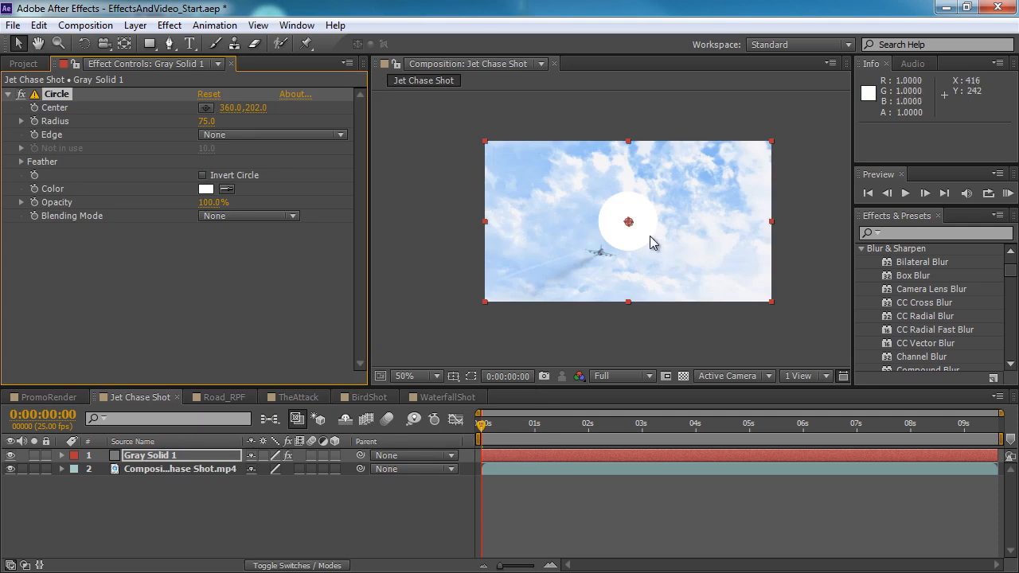
- Set the Circle effect's Radius to 80 and try its Invert Circle option on and off
key("slash")
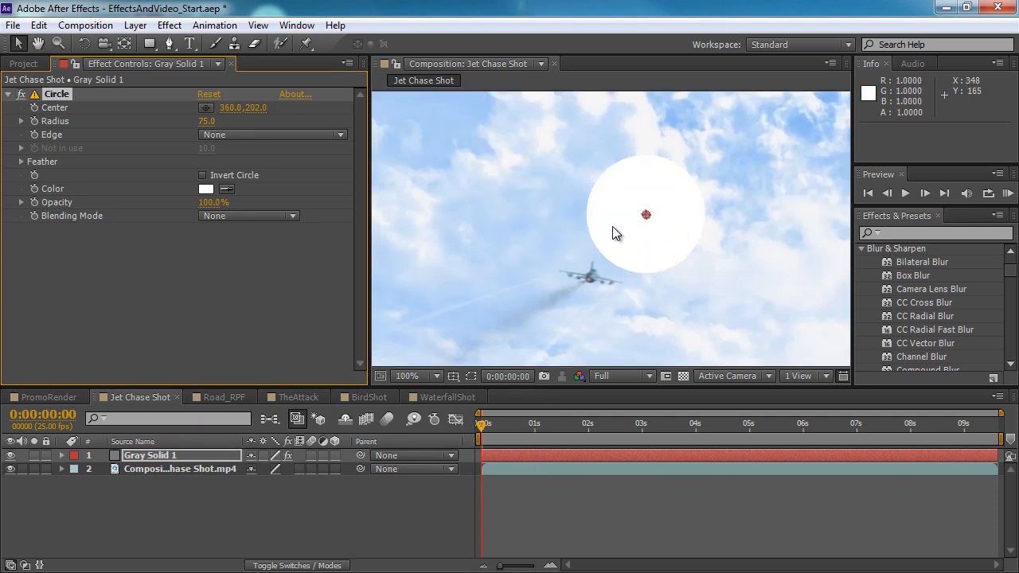
key("comma")
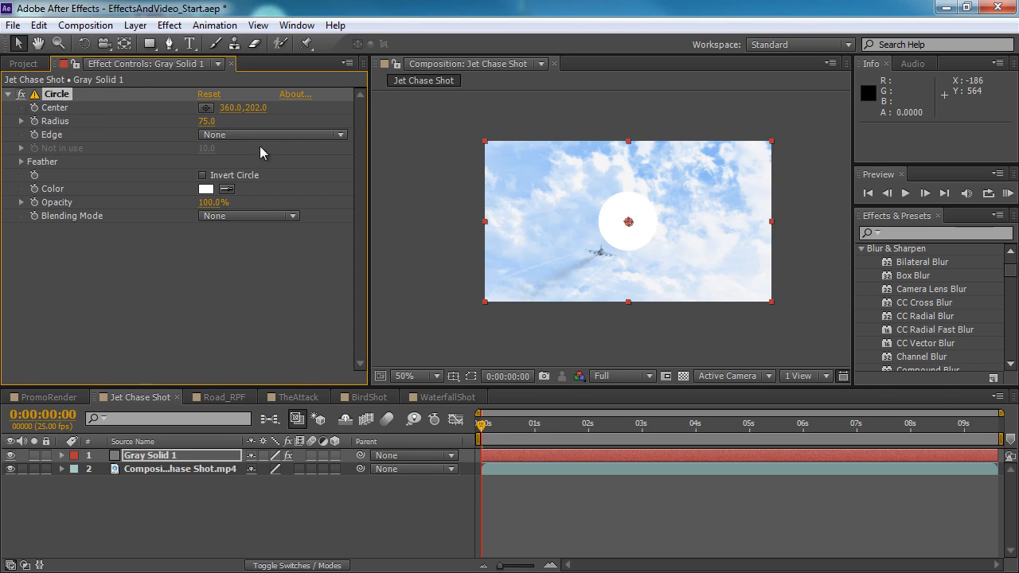
mouse_move(205, 126)
left_mouse_down()
mouse_move(220, 124)
mouse_move(212, 127)
left_mouse_up()
left_click(203, 176)
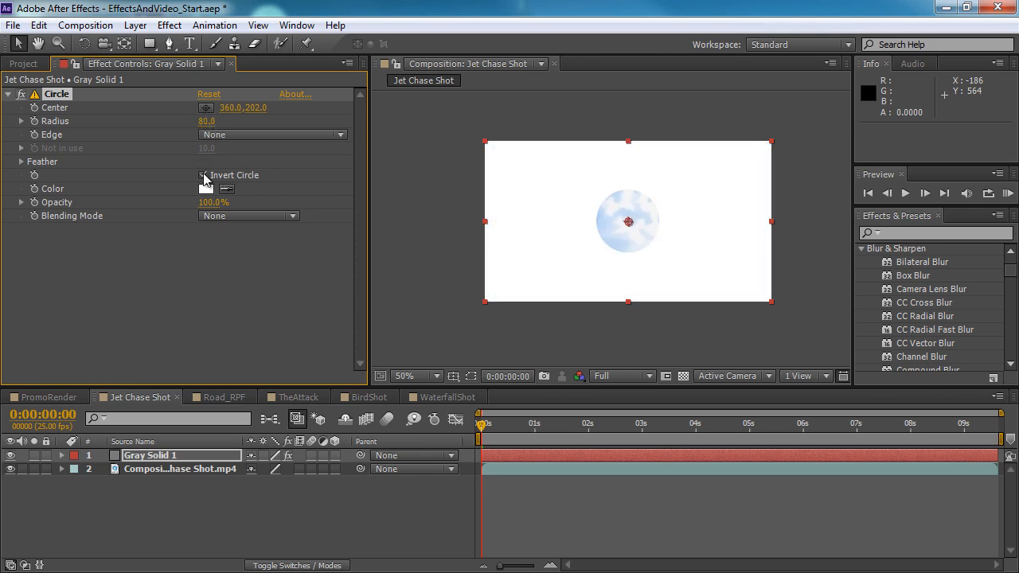
left_click(204, 176)
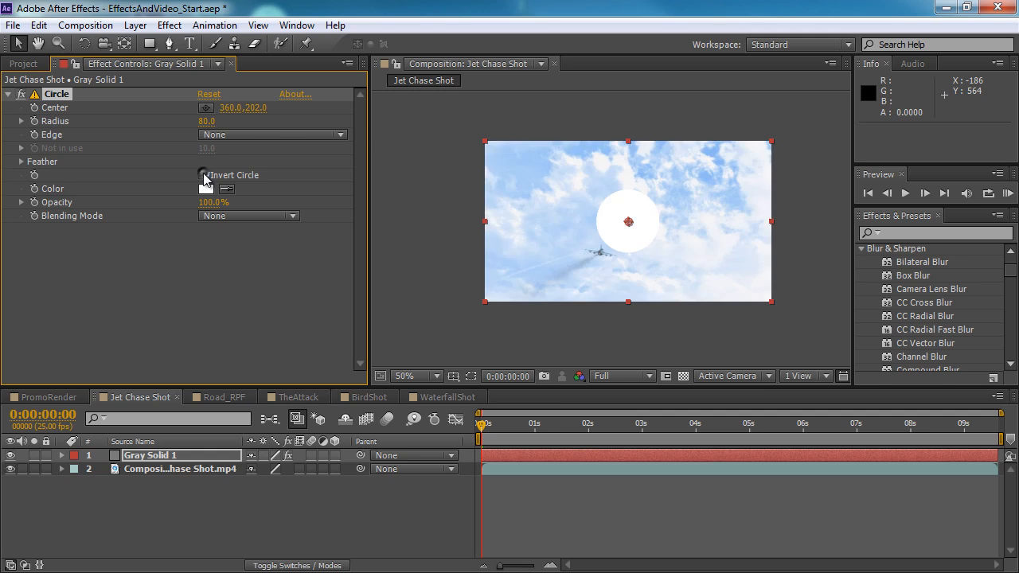
- Try the Add and Darken blending modes on the Circle effect and return the mode to None
left_click(248, 216)
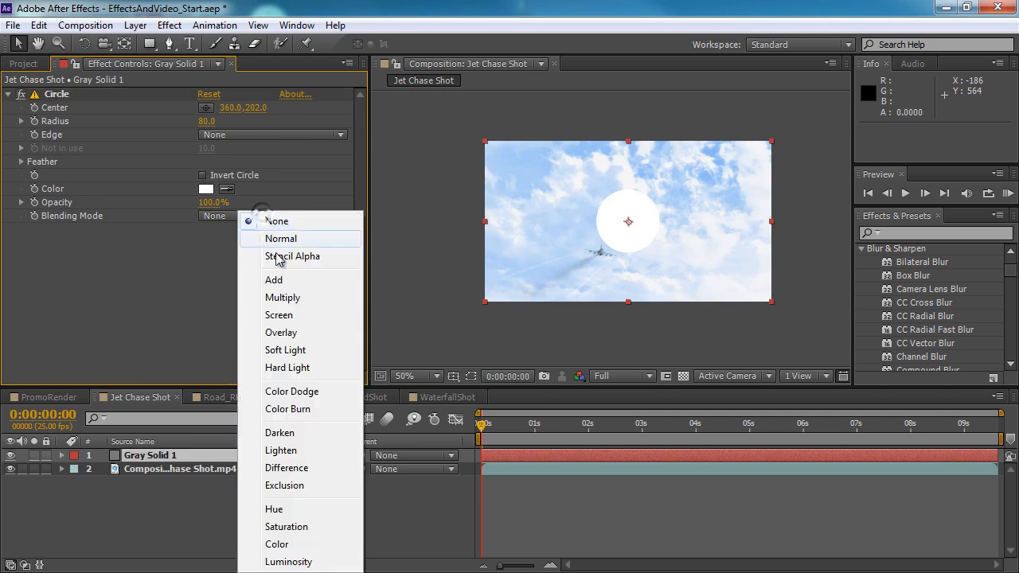
left_click(314, 280)
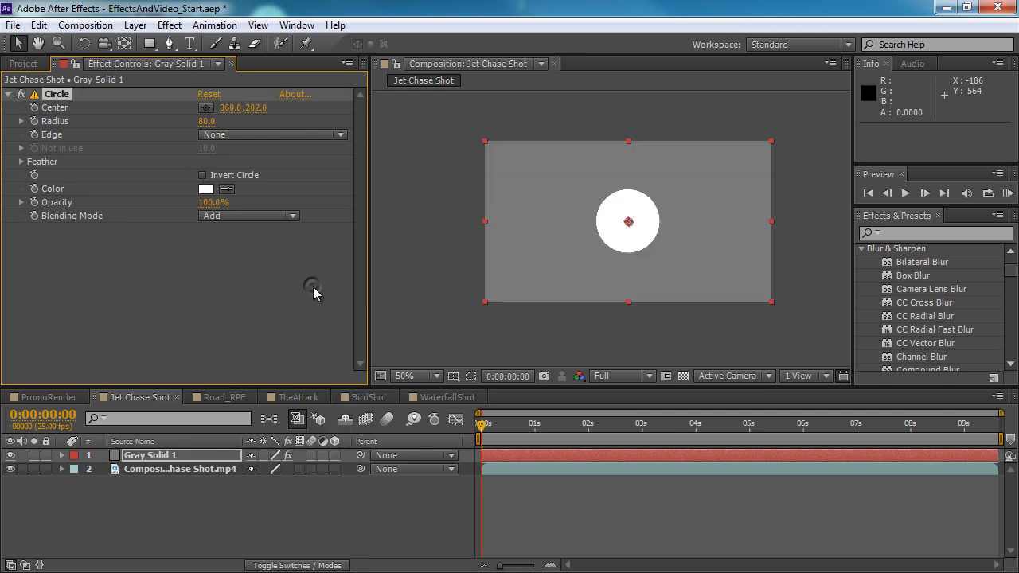
left_click(248, 217)
left_click(279, 434)
left_click(239, 216)
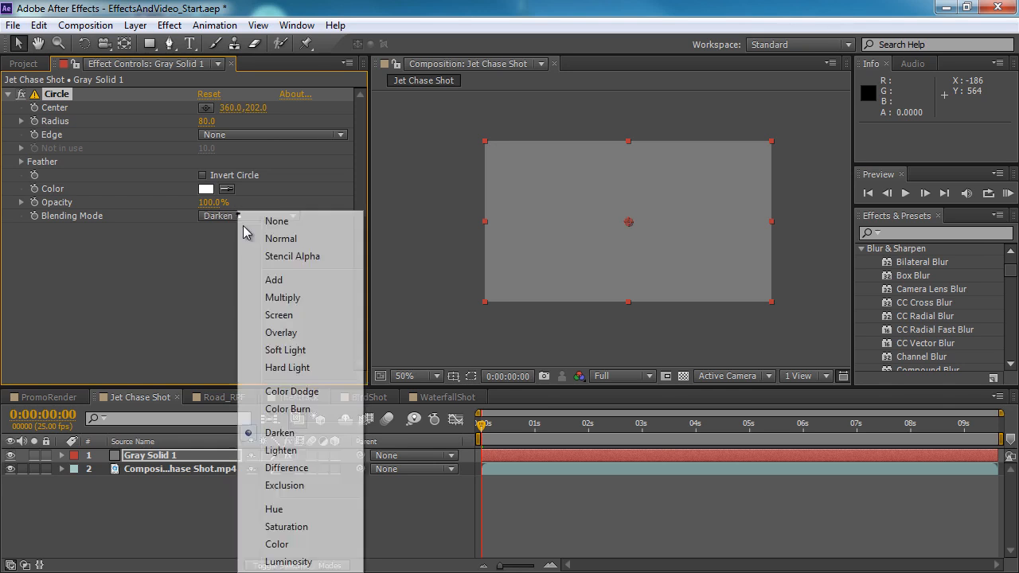
left_click(279, 222)
- Try the Circle's Center at 246, 202, undo that move and delete the Circle effect from the gray solid
left_click_drag(225, 109, 178, 133)
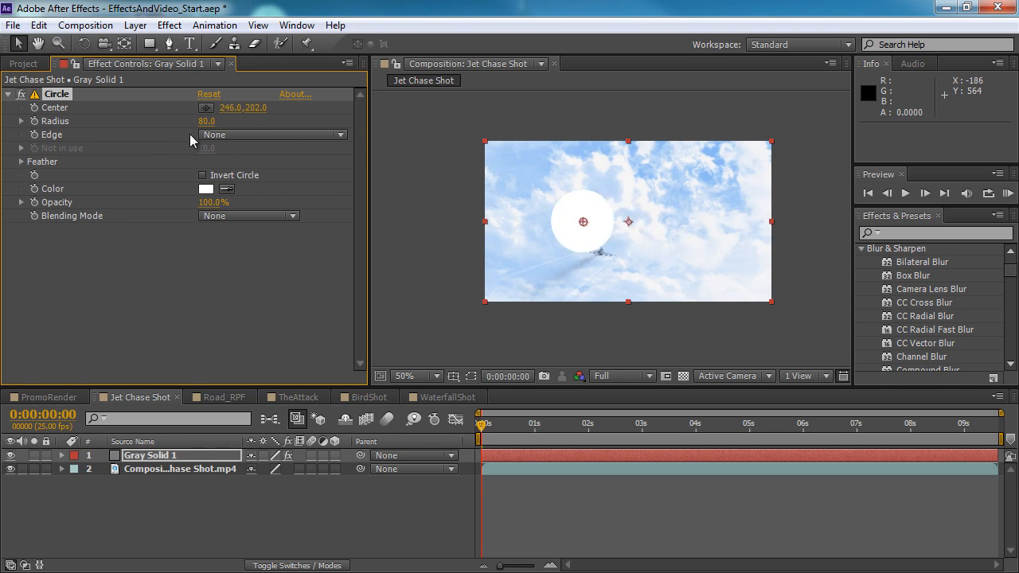
key("ctrl+z")
left_click(67, 94)
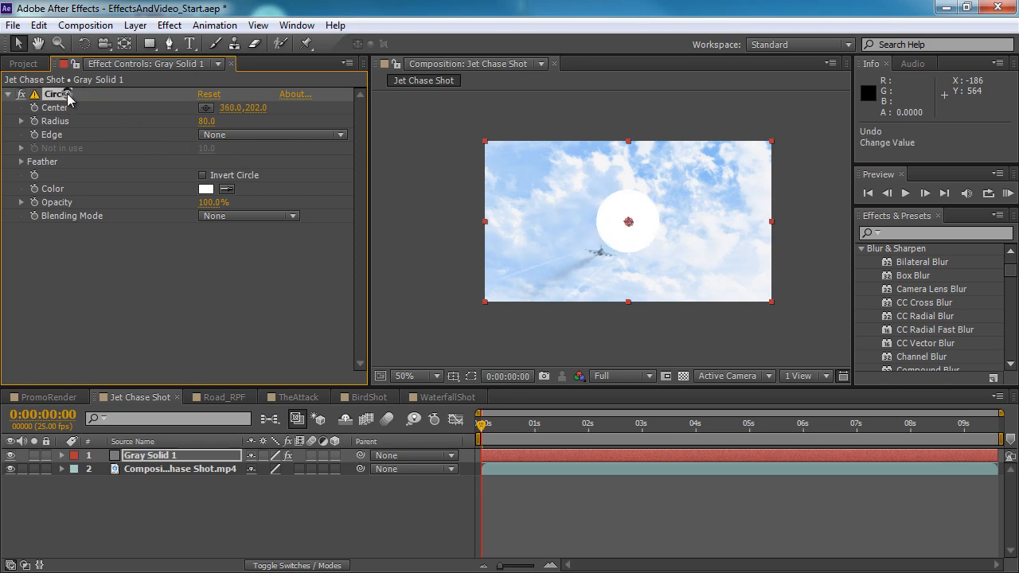
key("Delete")
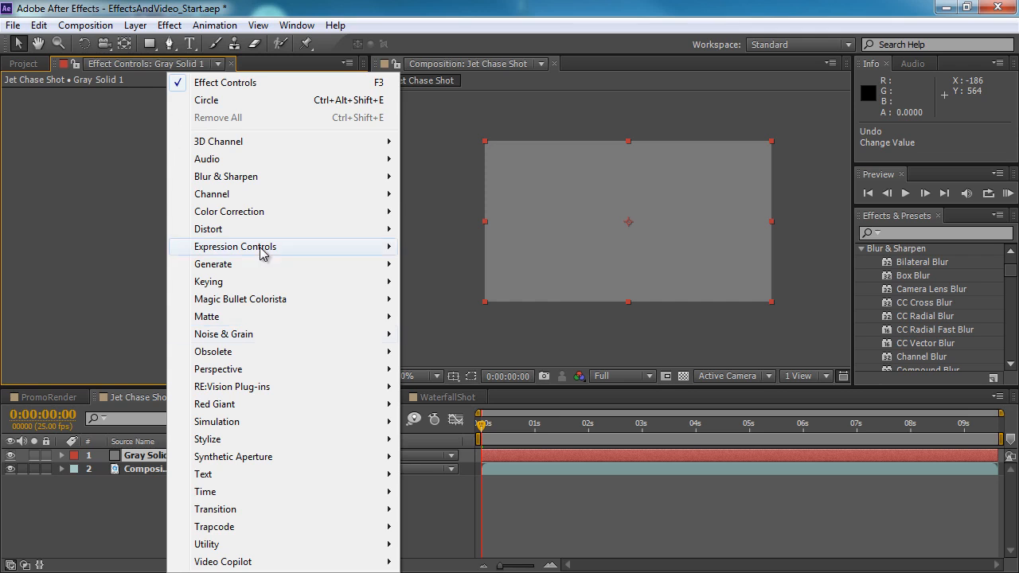
- Apply the Fill effect from the Generate category to the gray solid layer
mouse_move(266, 274)
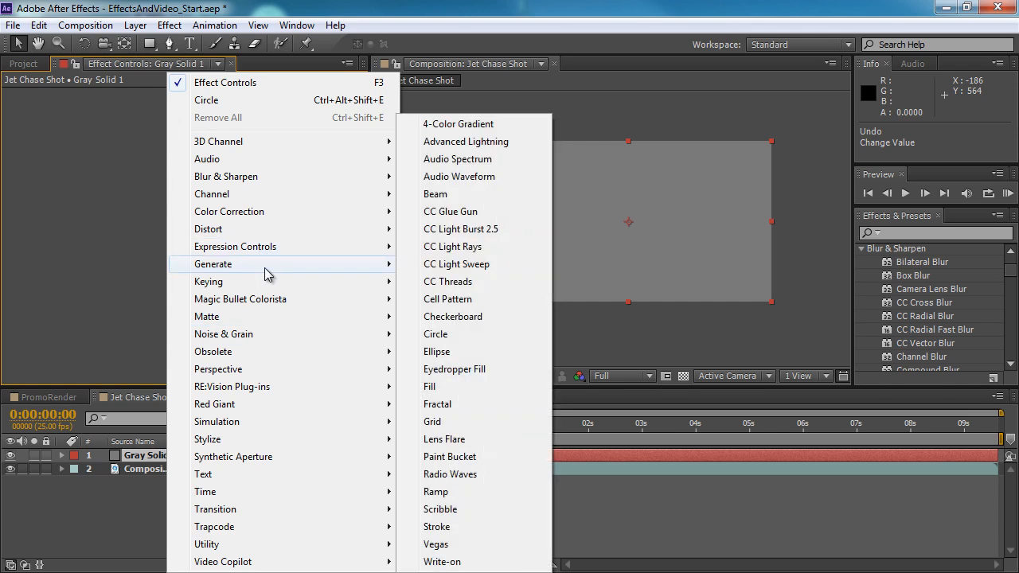
left_click(455, 445)
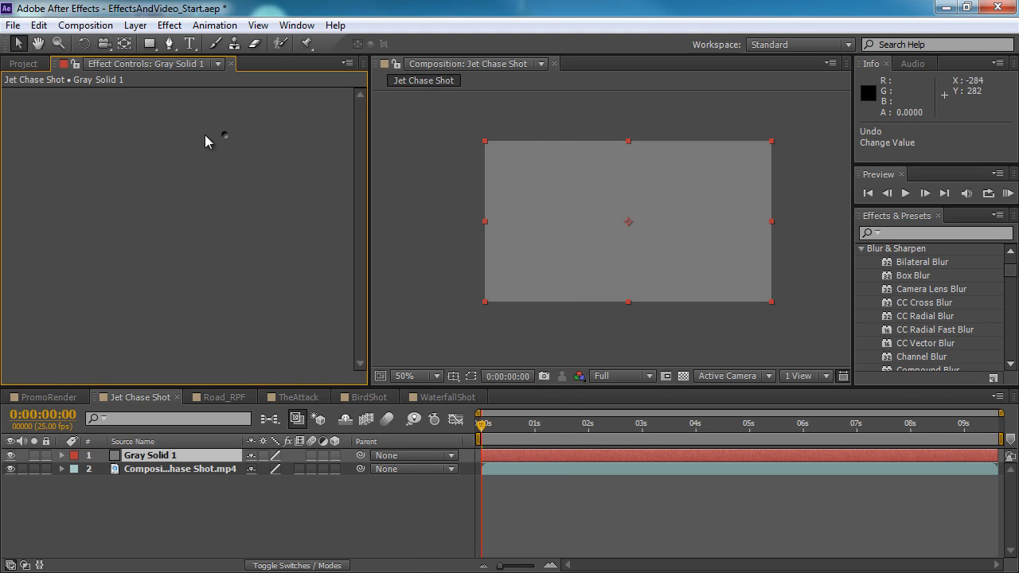
right_click(184, 125)
mouse_move(280, 274)
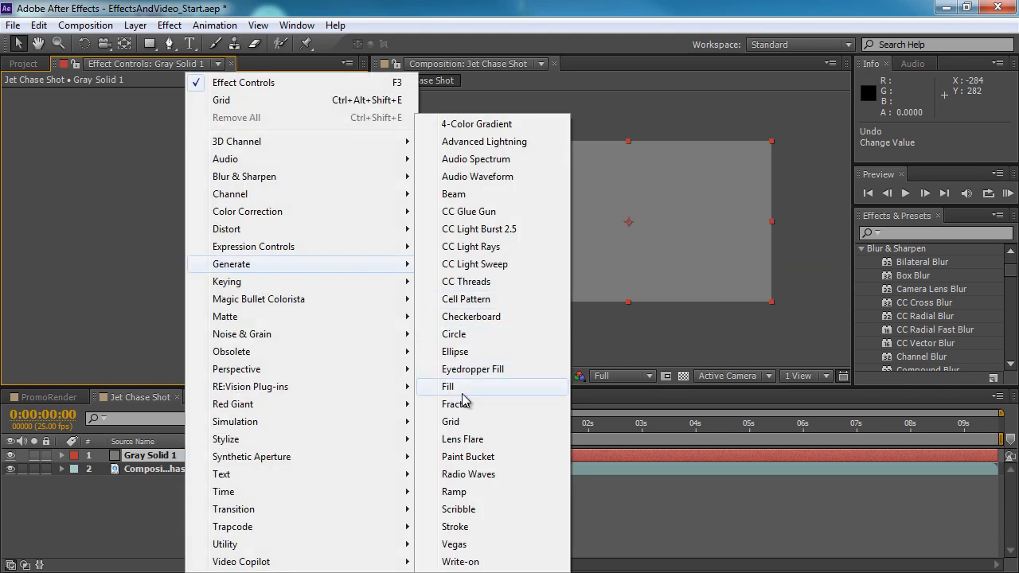
left_click(451, 387)
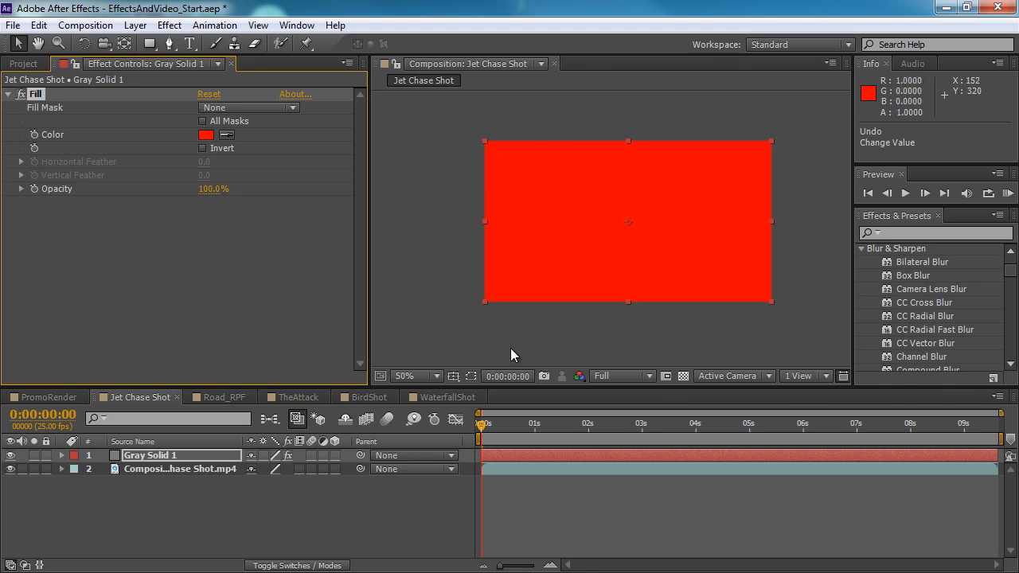
- Delete the Fill effect and remove the gray solid layer from the composition
left_click(163, 288)
left_click(34, 92)
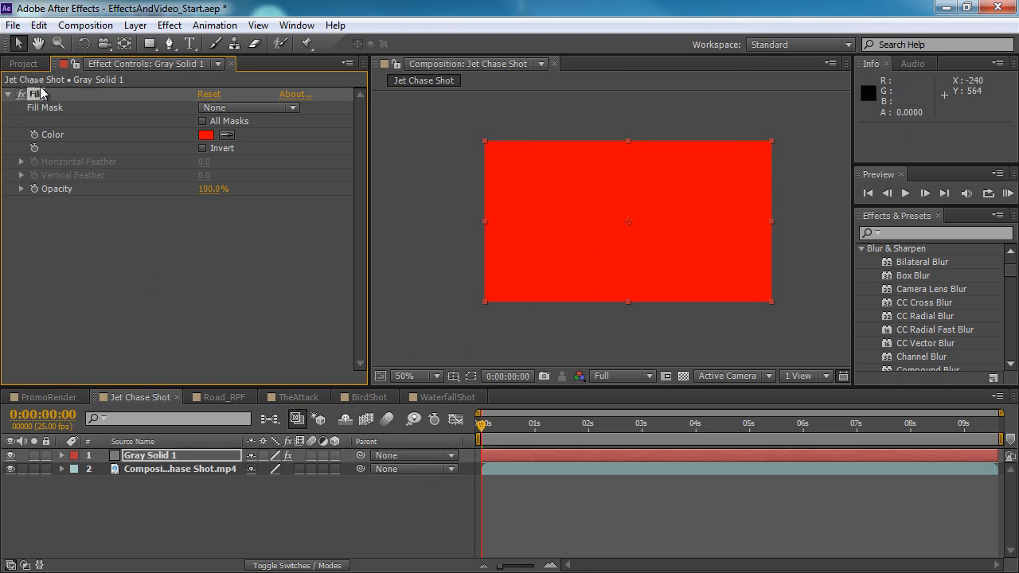
key("Delete")
left_click(163, 455)
key("Delete")
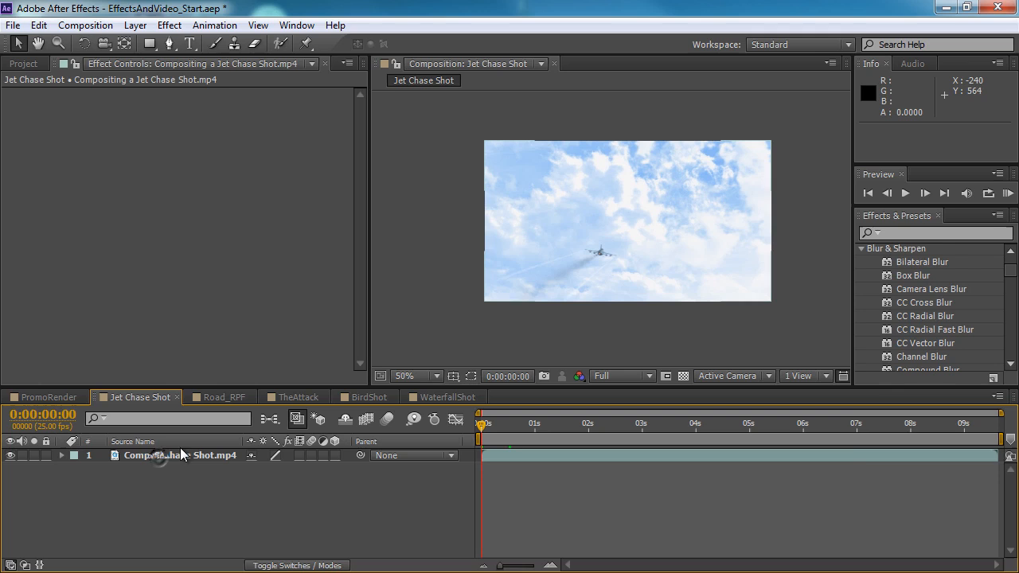
- Add a text layer reading TEST in the sky above the jet
left_click(189, 44)
left_click(615, 196)
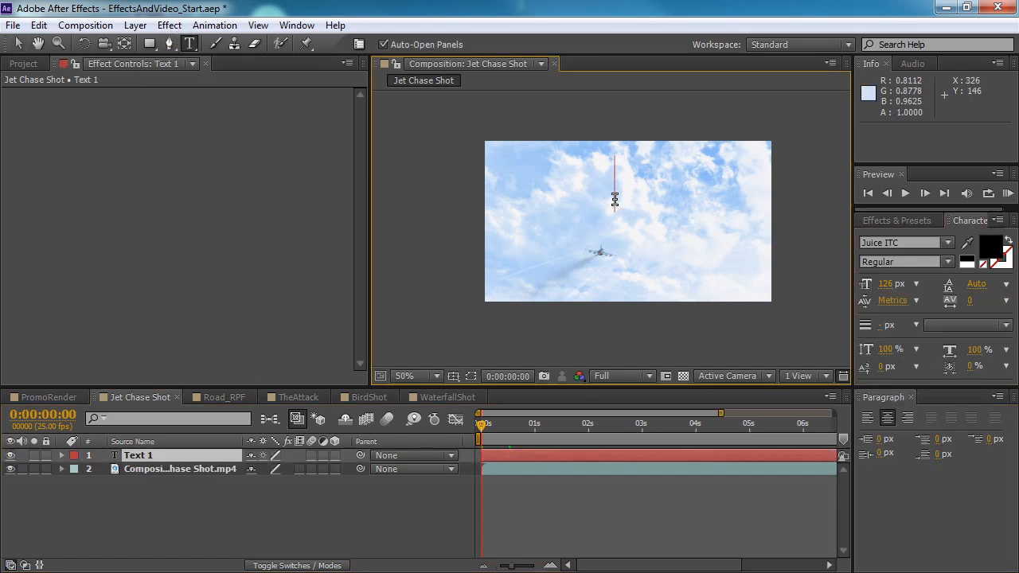
type("TEST")
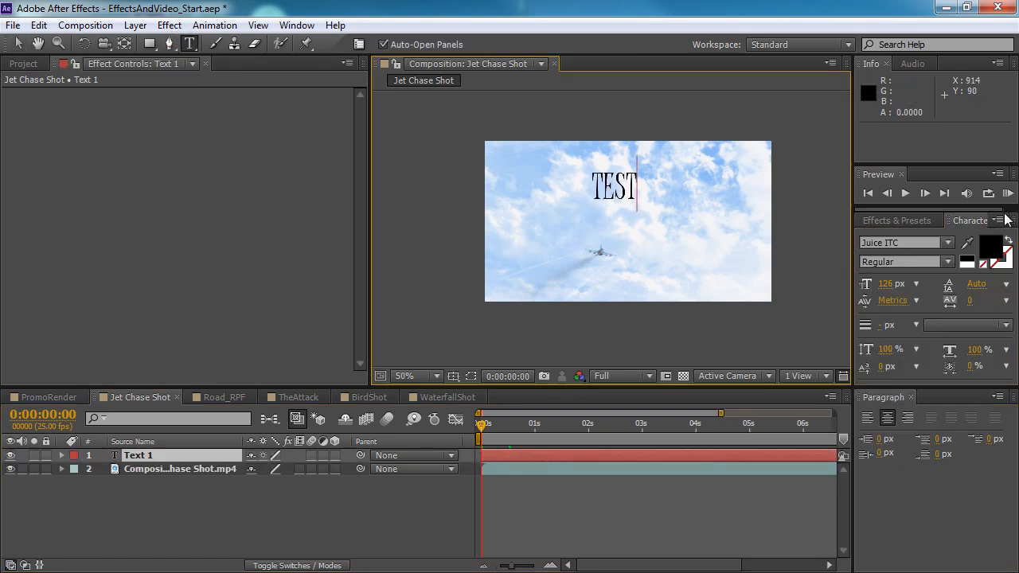
left_click(122, 508)
- Apply the Fill effect from the Generate category to the TEST text layer
left_click(174, 446)
left_click(184, 456)
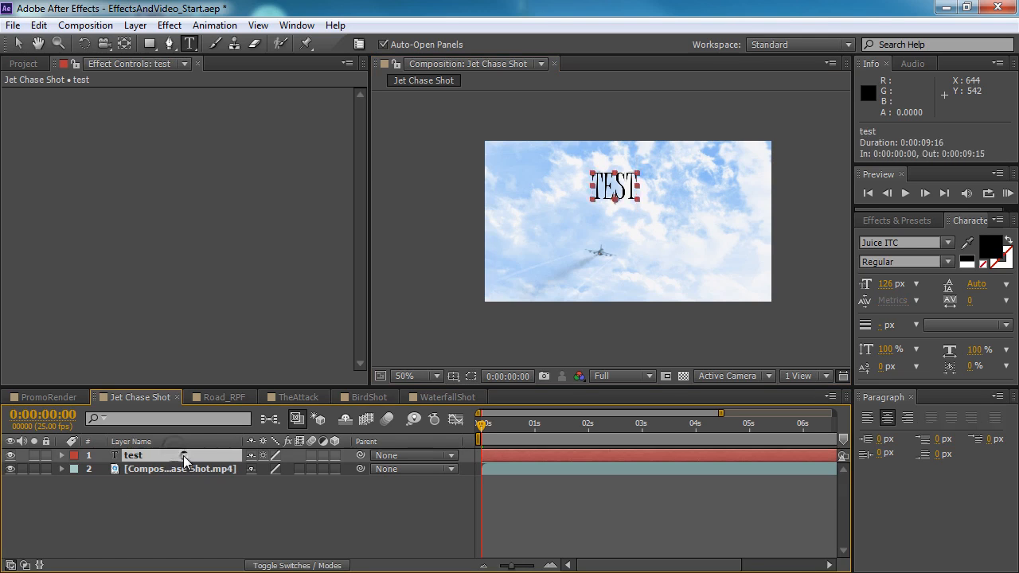
right_click(104, 159)
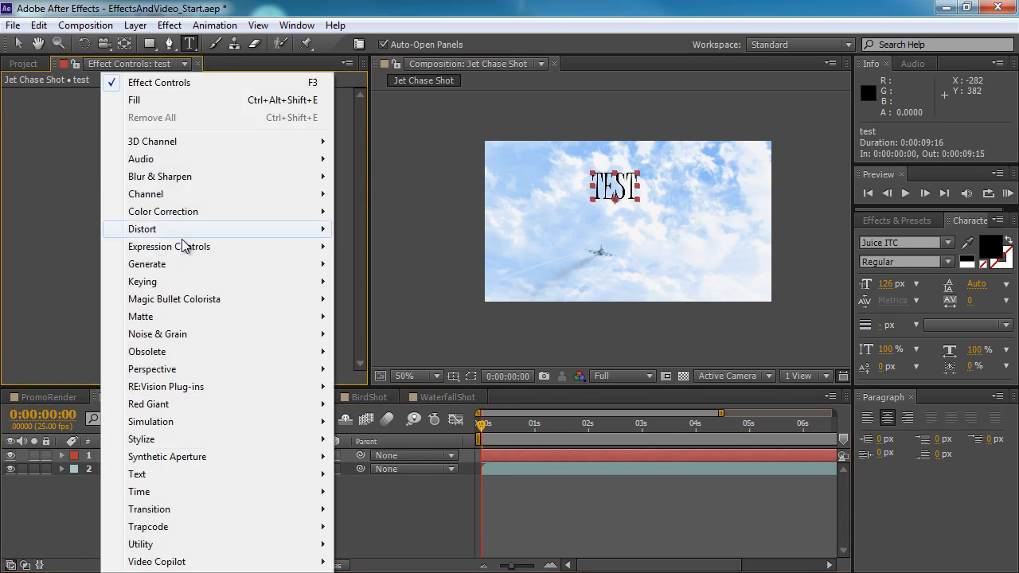
mouse_move(323, 265)
left_click(390, 389)
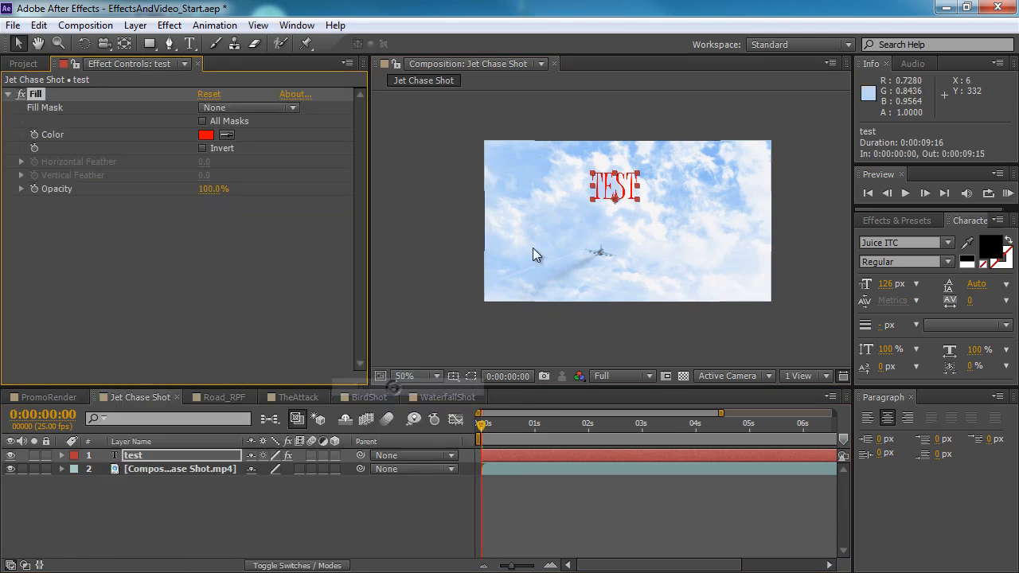
scroll(628, 186, "up", 2)
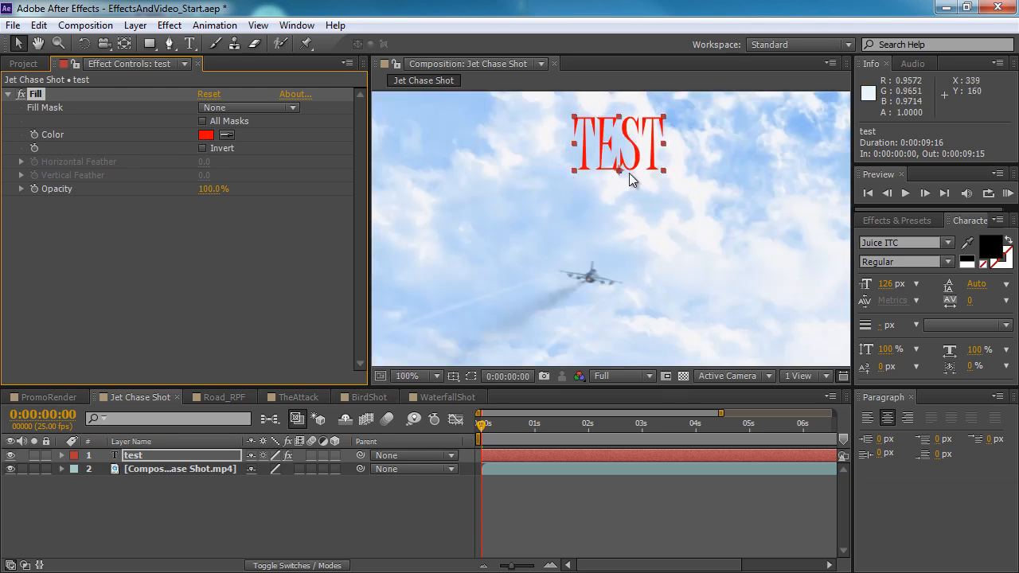
- Toggle the Fill effect off and on repeatedly to compare the text's original color with the filled one
left_click(20, 95)
left_click(21, 94)
left_click(22, 94)
left_click(23, 95)
left_click(22, 95)
left_click(23, 94)
left_click(22, 95)
left_click(23, 95)
left_click(23, 95)
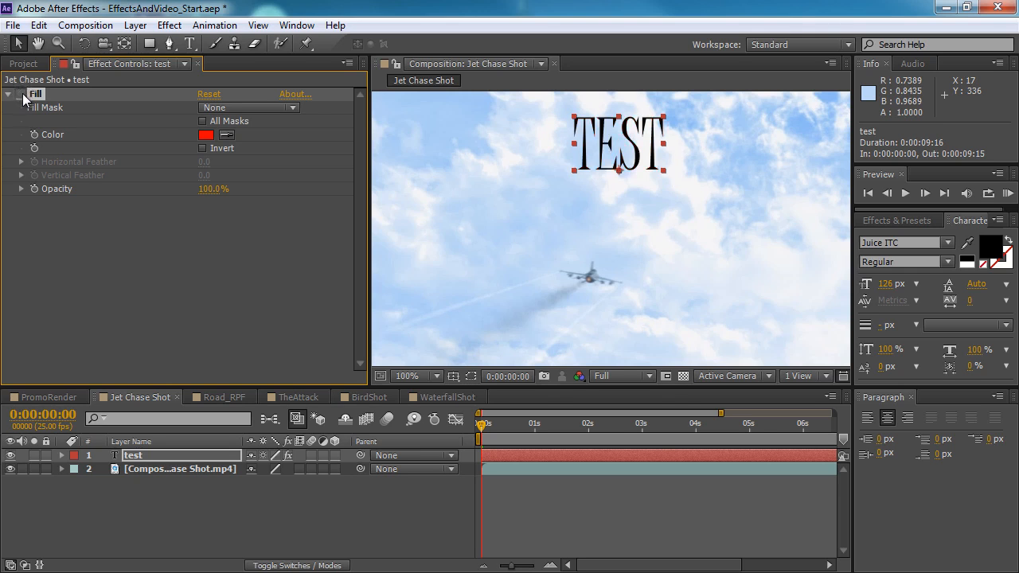
left_click(22, 95)
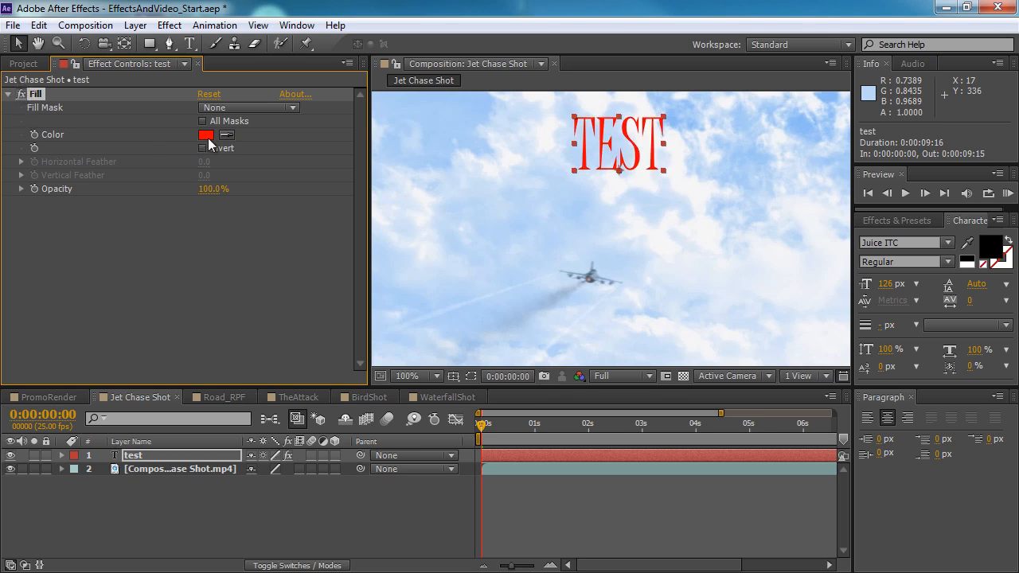
- Keyframe the Fill color at 0:00:00:00, set it to green at 0:00:09:15 and scrub through the color change
left_click(34, 135)
key("End")
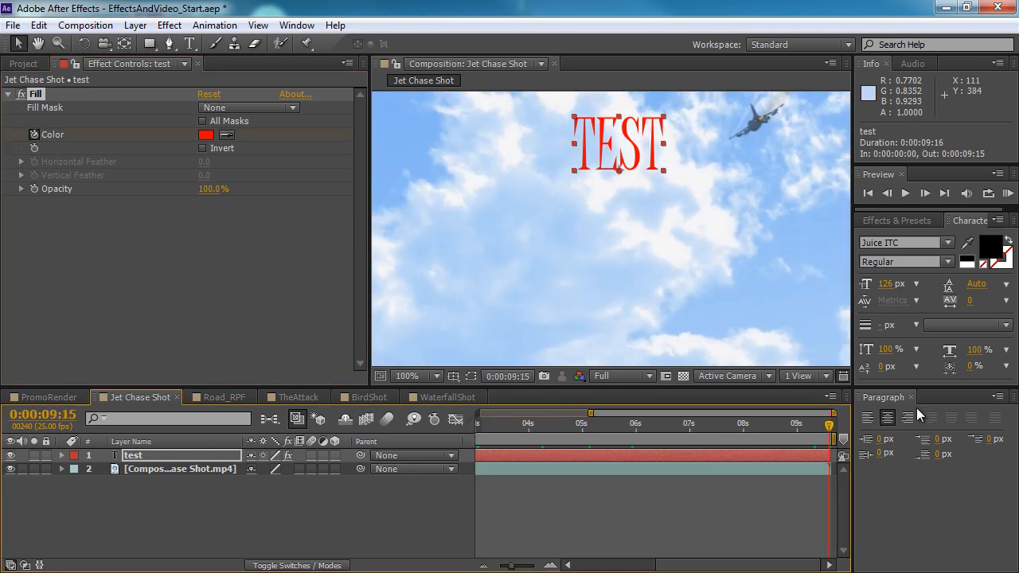
left_click_drag(592, 415, 478, 414)
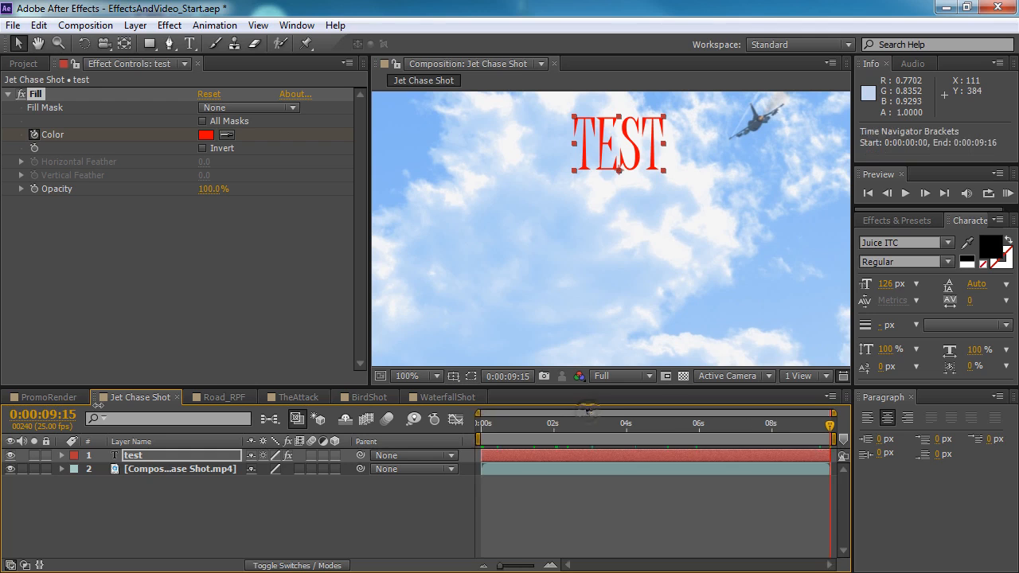
left_click(206, 140)
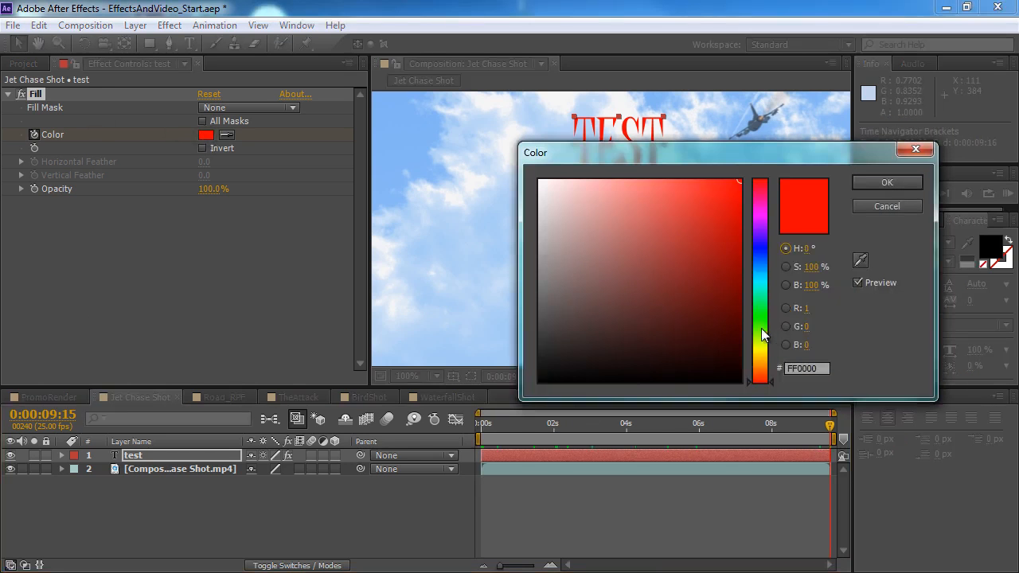
left_click_drag(765, 330, 765, 311)
left_click(886, 182)
left_click_drag(757, 427, 690, 470)
key("Home")
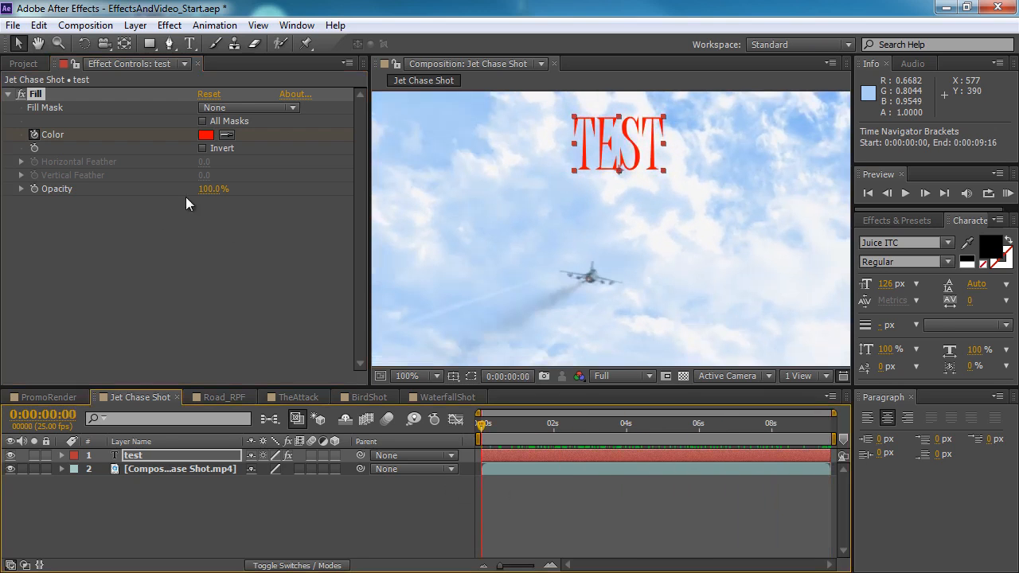
- Delete the Fill effect and the TEST text layer from the composition
left_click(173, 250)
key("Delete")
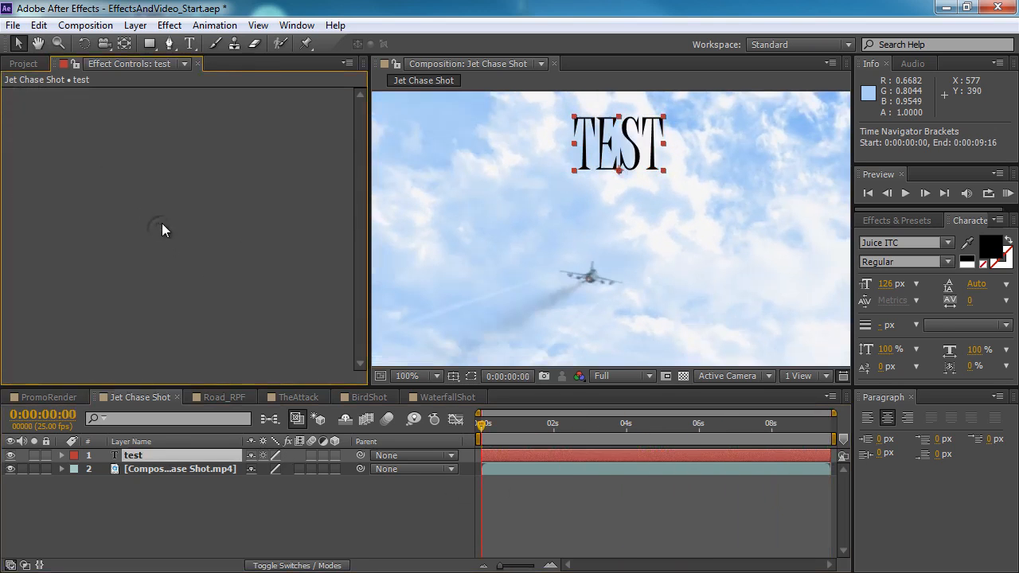
left_click(182, 455)
key("Delete")
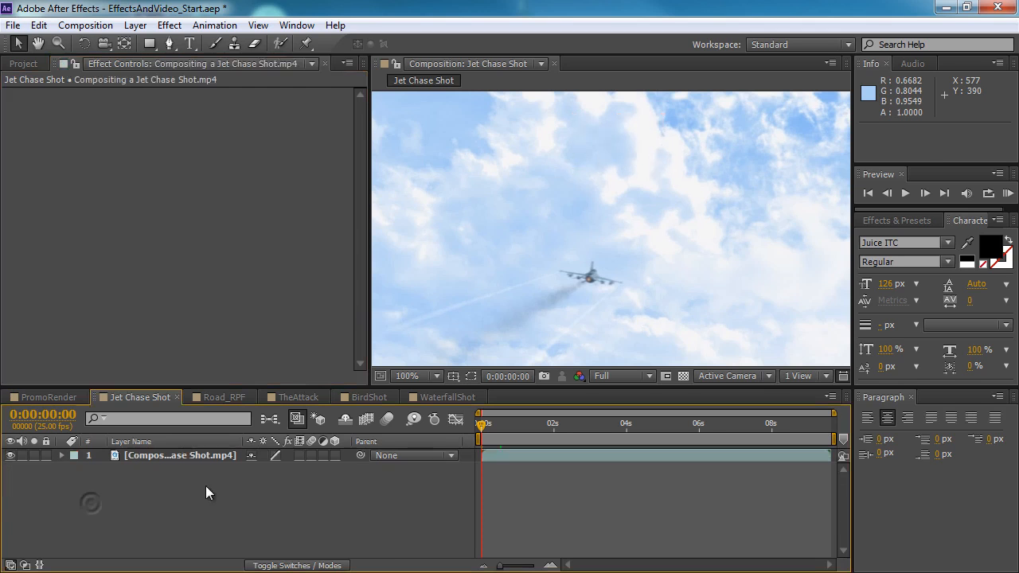
- Look through the Keying effect category and add a text layer reading TYSDTY above the jet
right_click(161, 348)
mouse_move(243, 285)
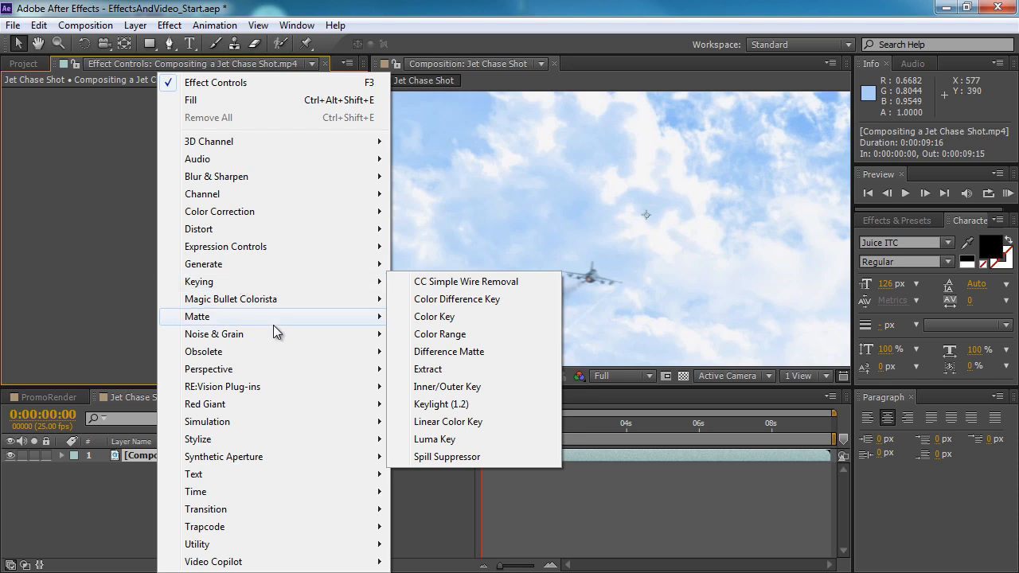
mouse_move(275, 325)
left_click(118, 494)
left_click(190, 43)
left_click(580, 183)
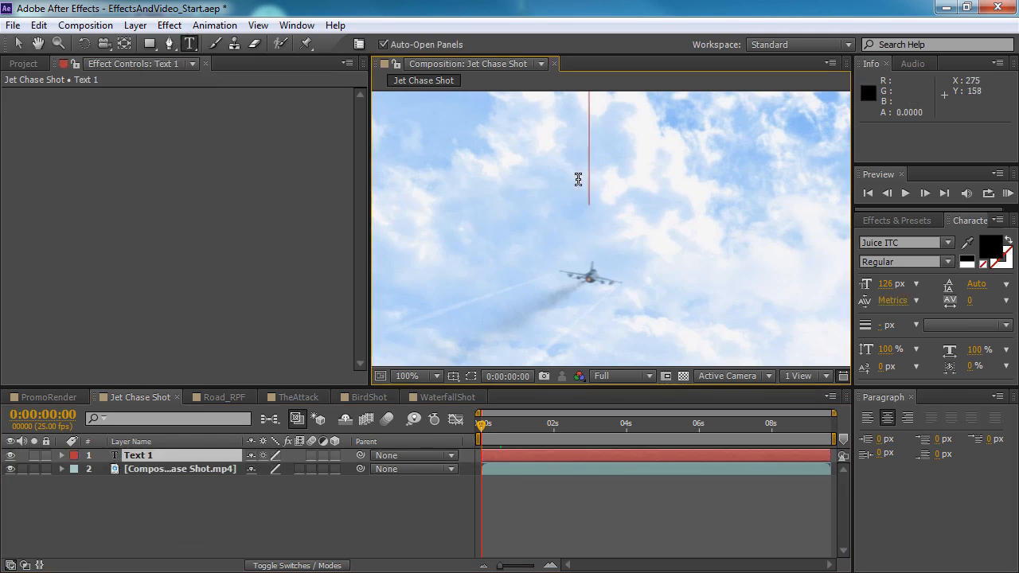
type("TYSDTY")
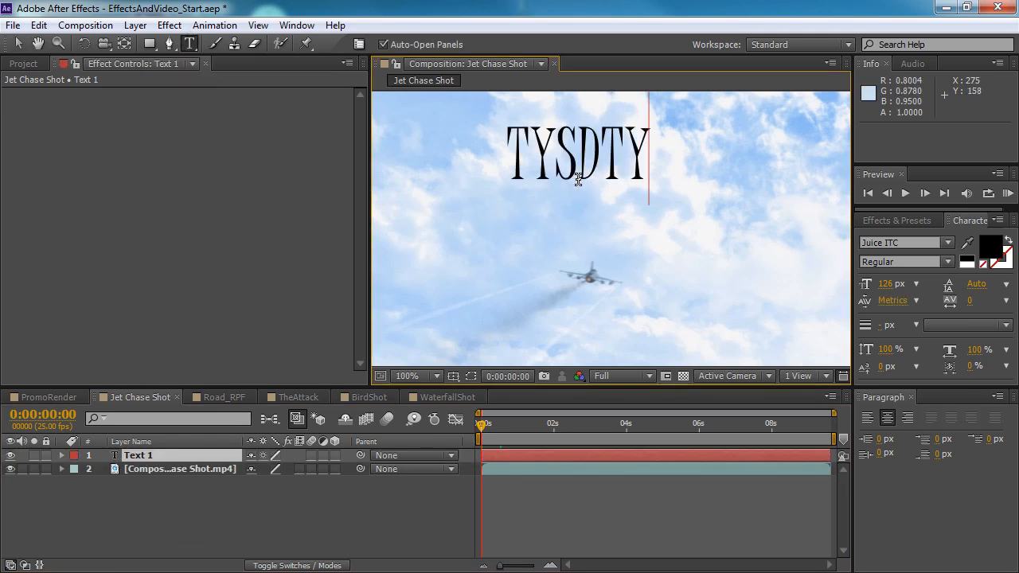
- Apply the Simple Choker effect from the Matte category to the TYSDTY text layer
right_click(195, 462)
right_click(143, 147)
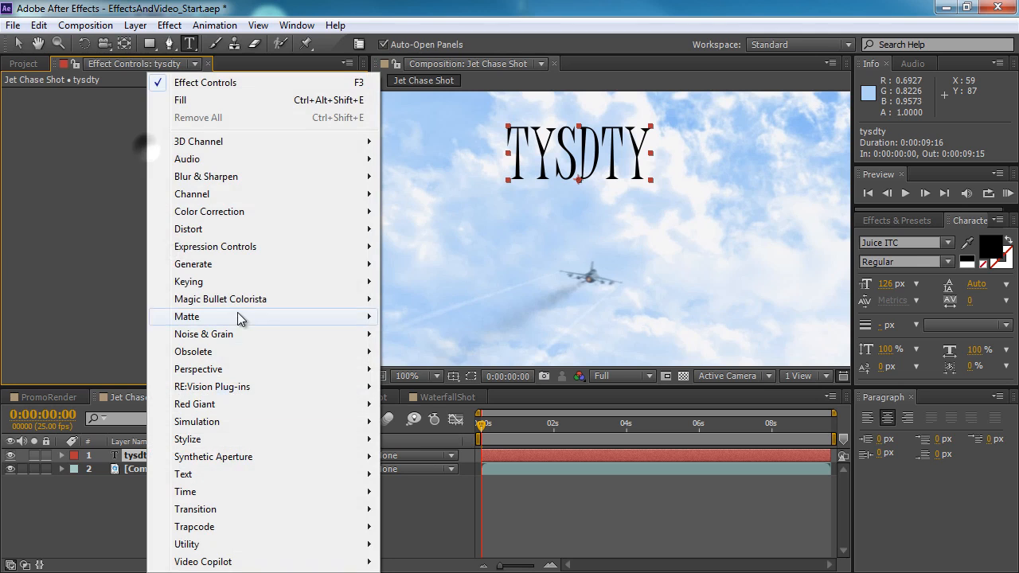
mouse_move(240, 318)
left_click(418, 367)
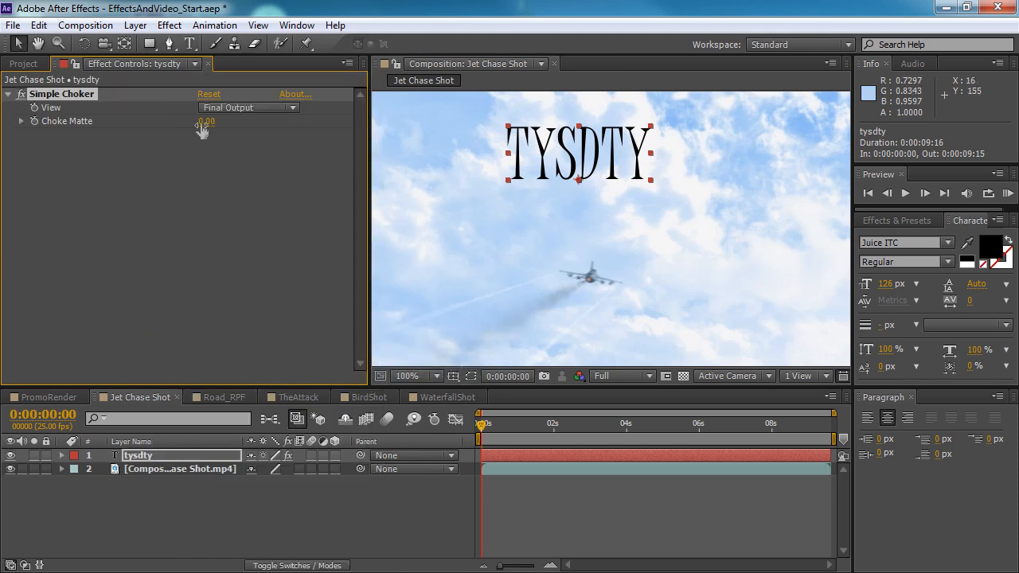
- Try Choke Matte values of 2.40, -8.50 and -11.40 in the Simple Choker effect on the TYSDTY text
left_click_drag(205, 122, 222, 122)
scroll(599, 184, "up", 1)
left_click_drag(683, 252, 637, 367)
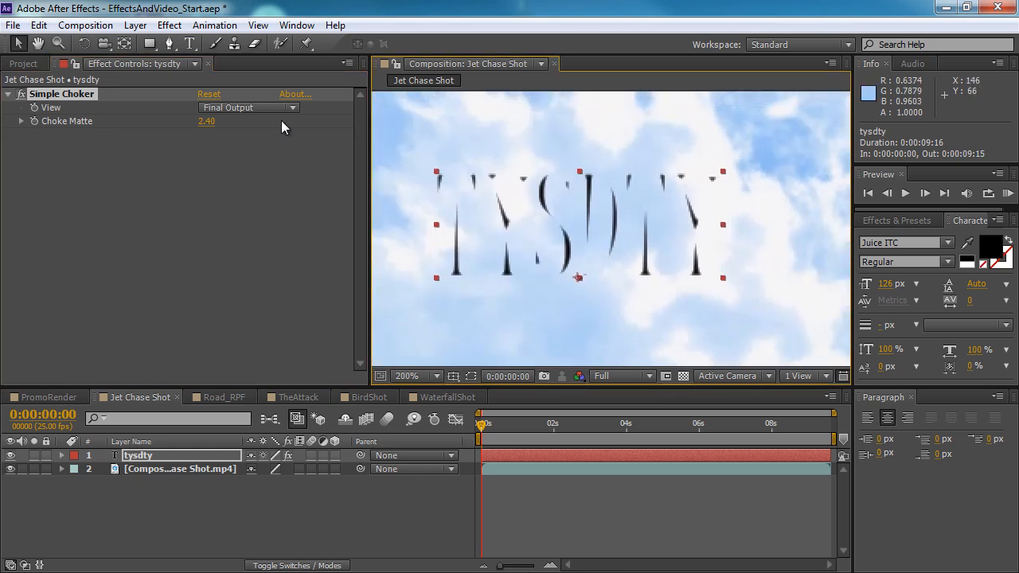
left_click_drag(205, 122, 137, 142)
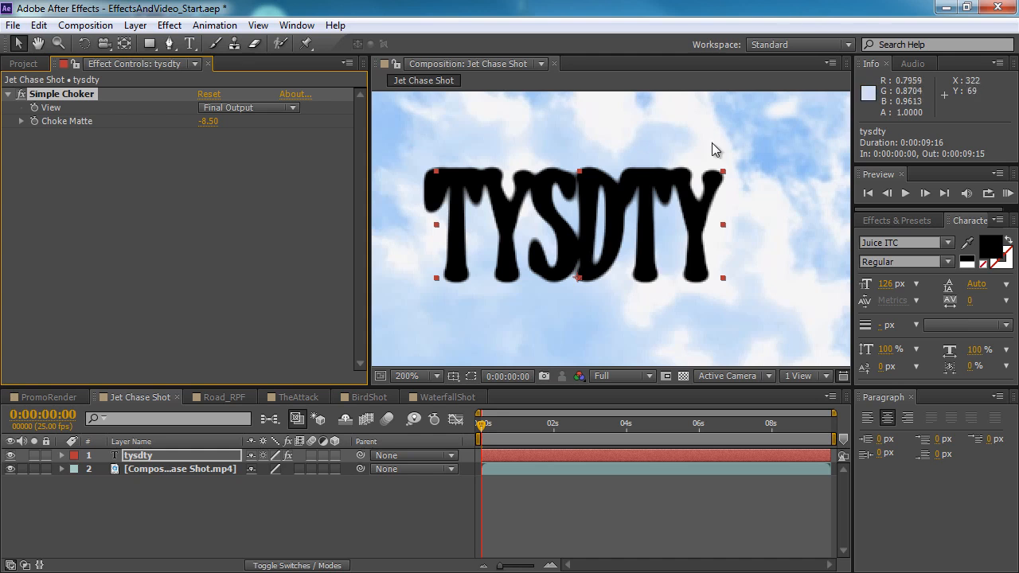
left_click_drag(219, 121, 156, 171)
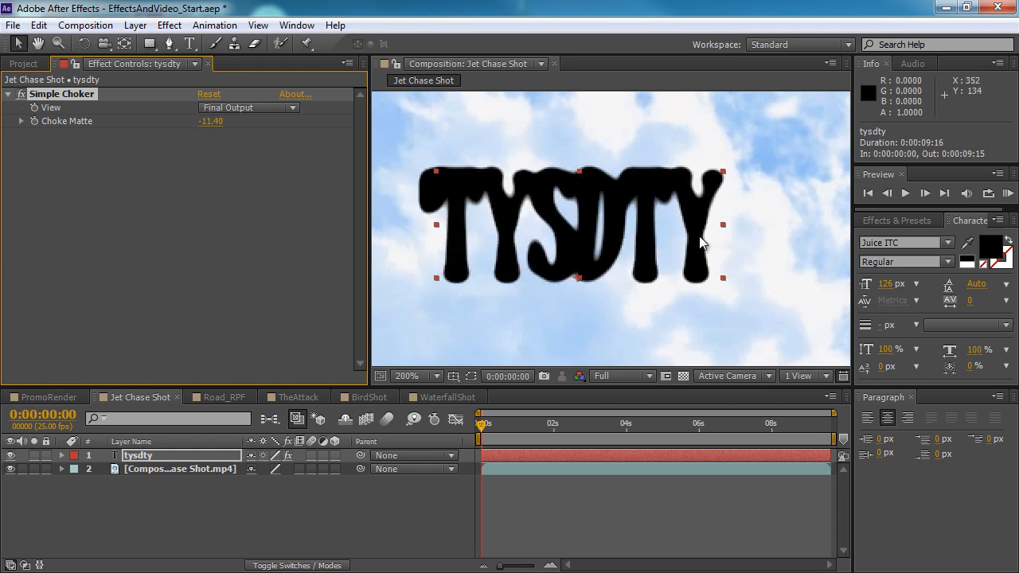
- Delete the Simple Choker effect from the TYSDTY text layer
left_click(105, 140)
left_click(74, 94)
key("Delete")
- Apply the Add Grain effect from the Noise & Grain category to the TYSDTY text layer
right_click(249, 260)
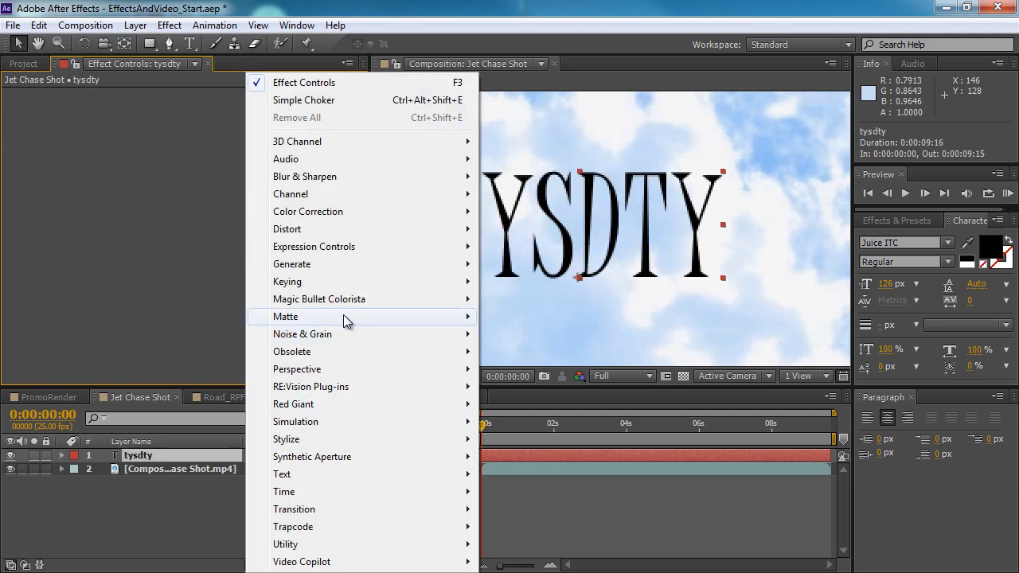
mouse_move(344, 316)
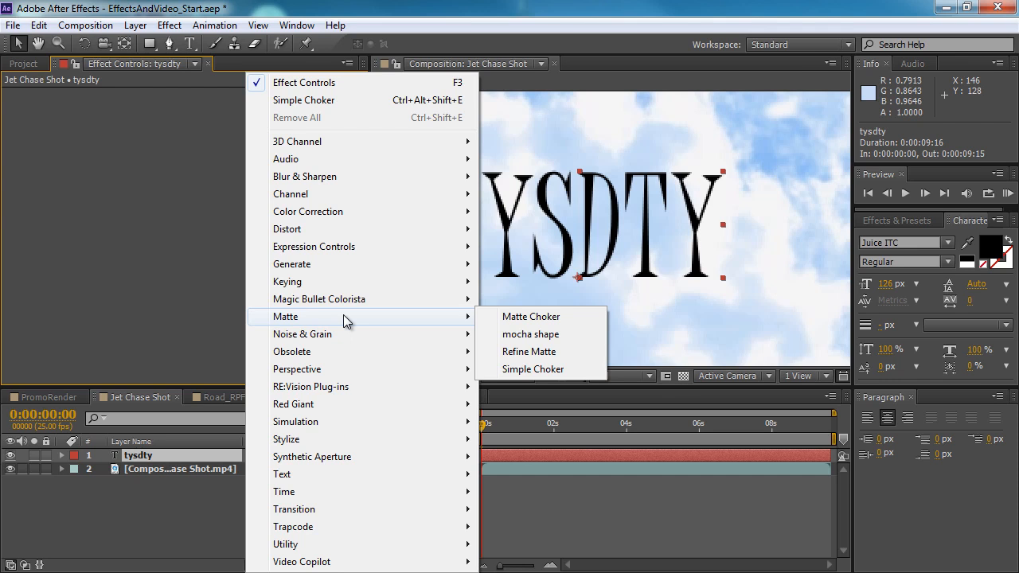
mouse_move(352, 335)
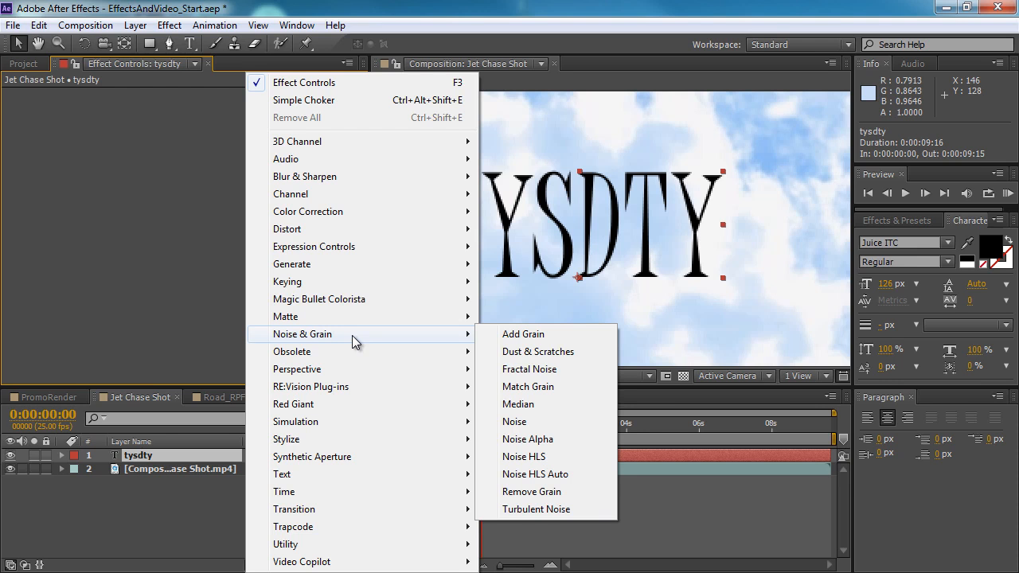
left_click(523, 334)
scroll(579, 149, "up", 2)
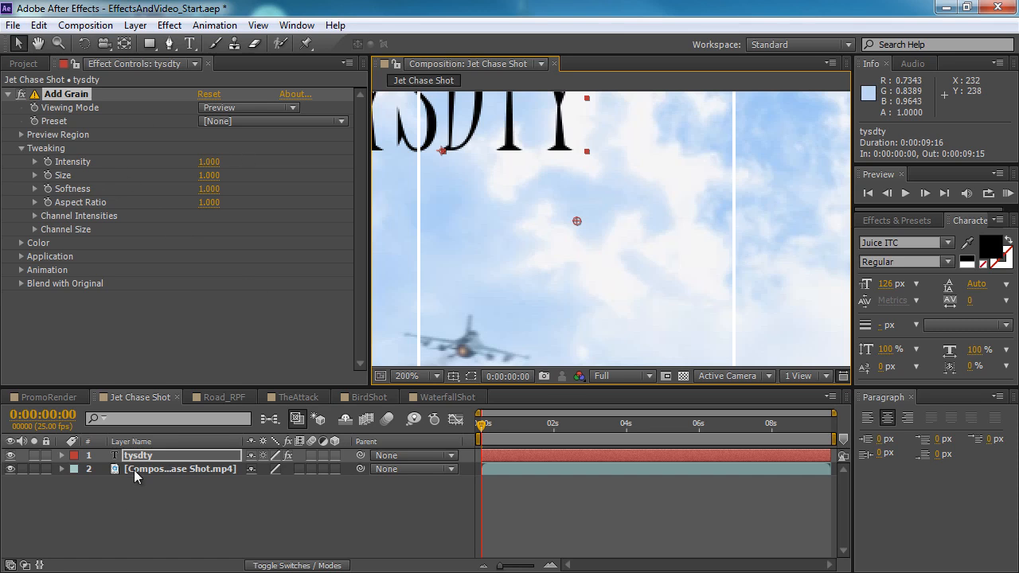
- Delete the TYSDTY text layer and apply the Add Grain effect to the jet chase video layer
key("Delete")
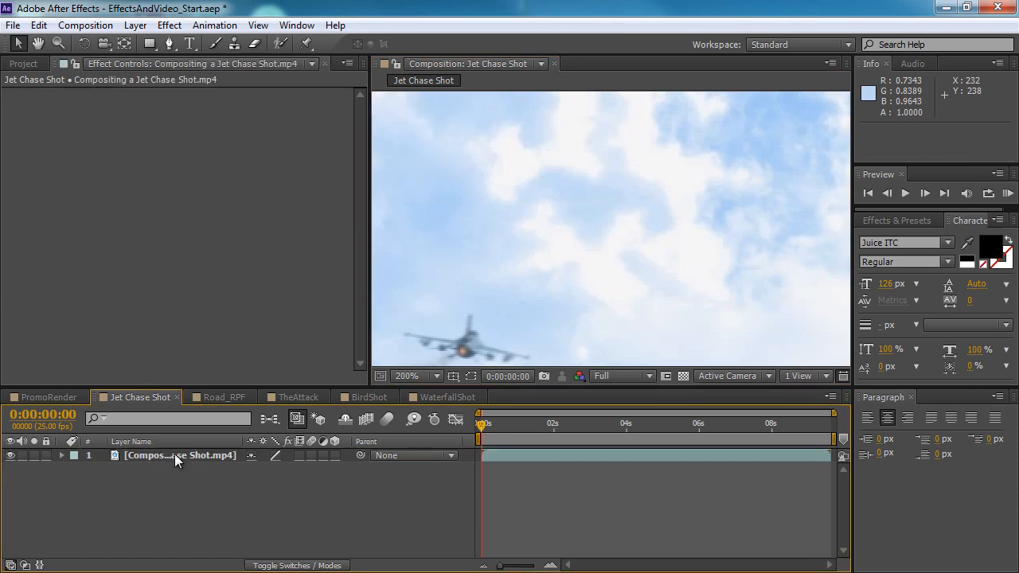
right_click(146, 225)
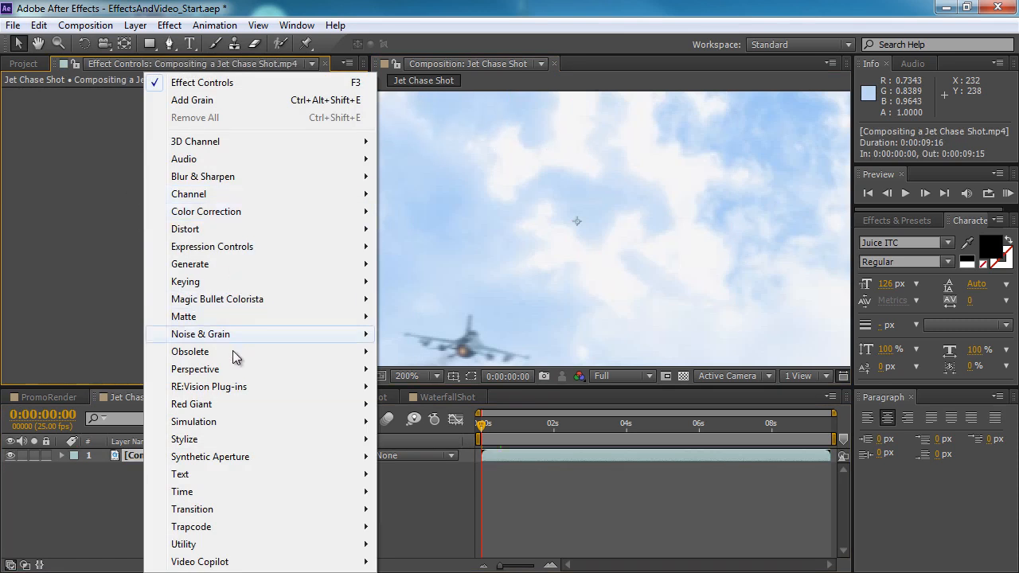
mouse_move(276, 336)
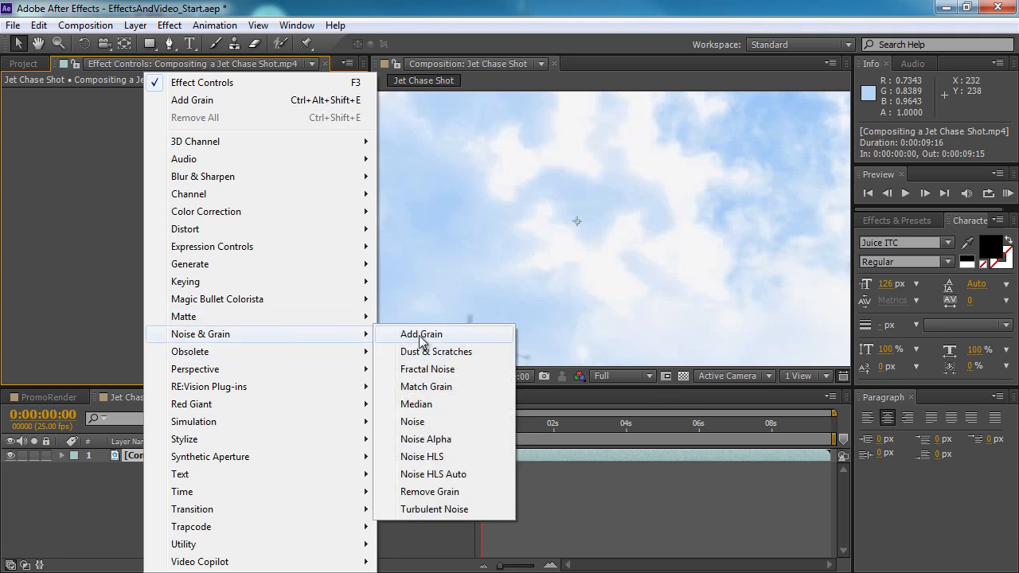
left_click(420, 337)
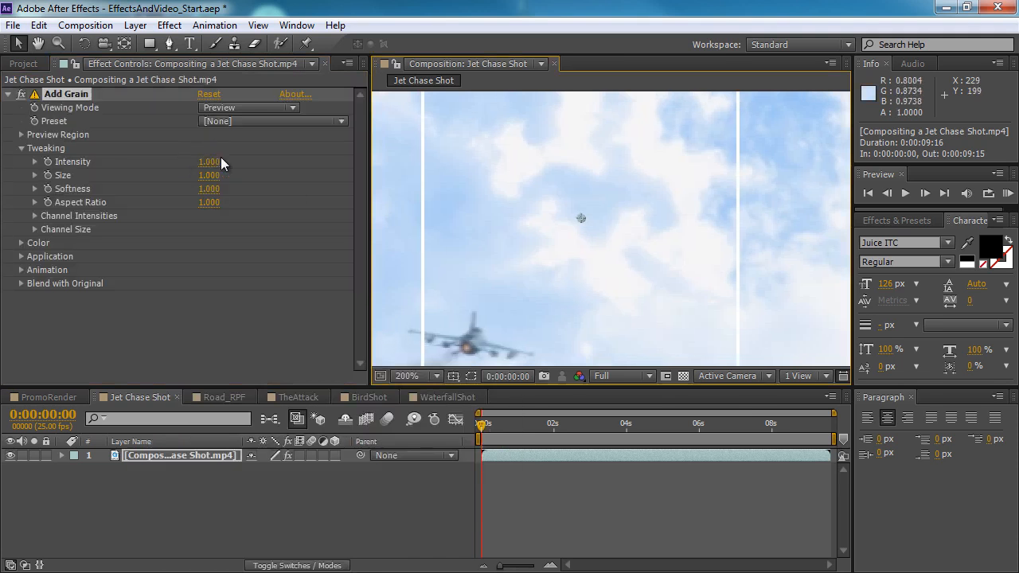
- Set the grain Intensity to 6.800 and move the grain preview region to about 340, 230, around the jet
left_click_drag(209, 162, 250, 163)
scroll(692, 177, "down", 1)
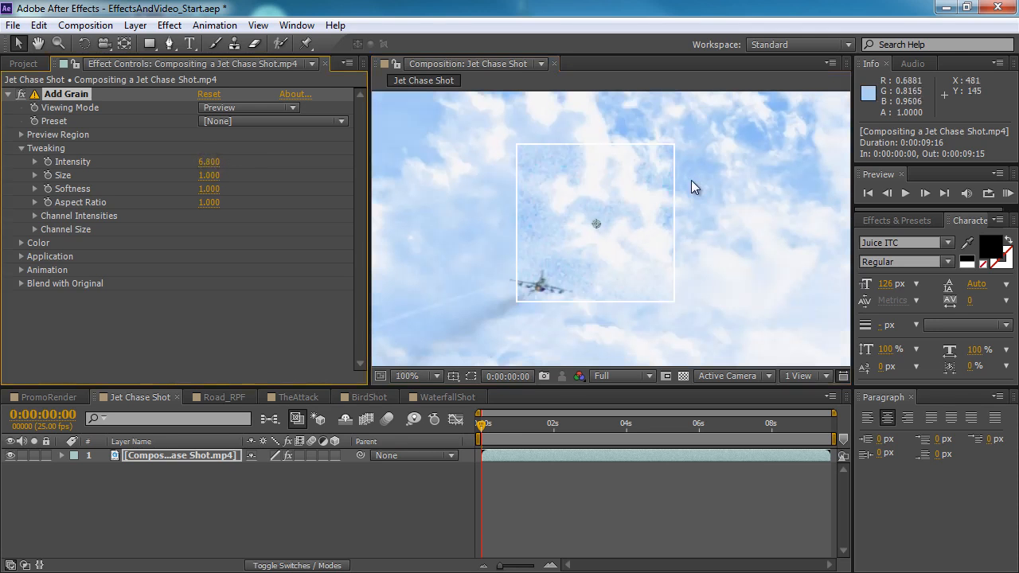
left_click_drag(600, 223, 582, 258)
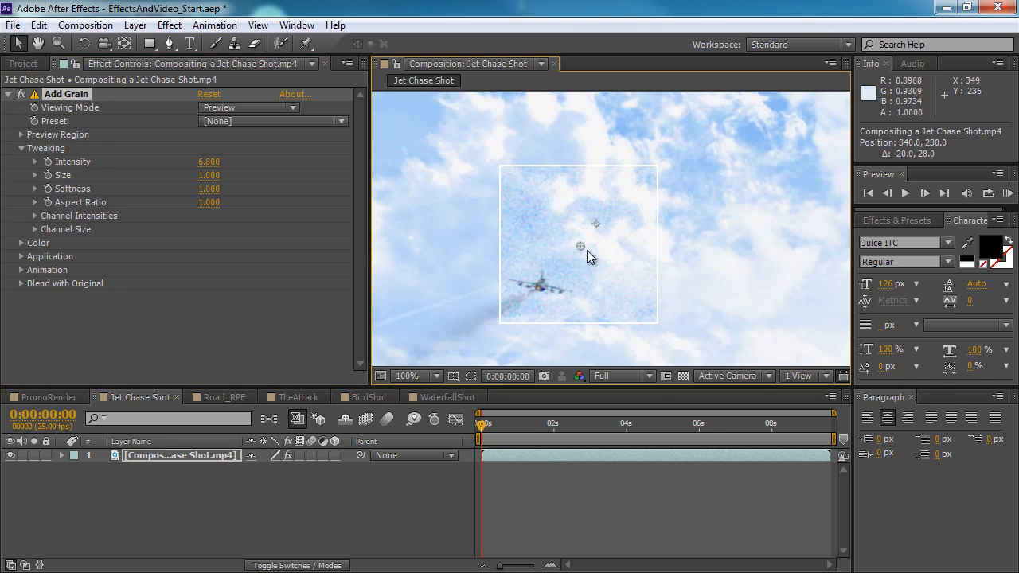
scroll(689, 267, "down", 1)
left_click_drag(689, 266, 741, 274)
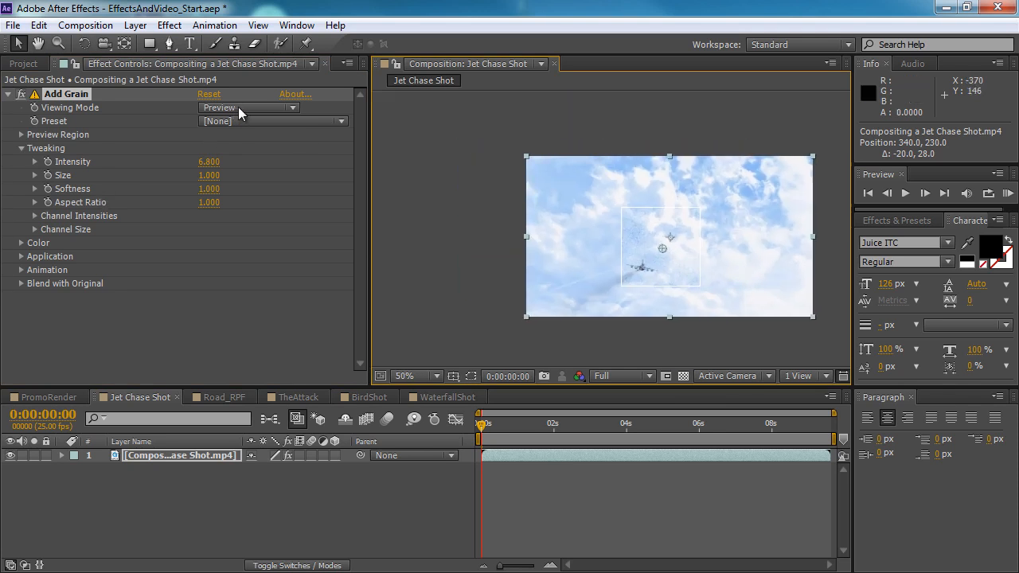
scroll(640, 229, "up", 1)
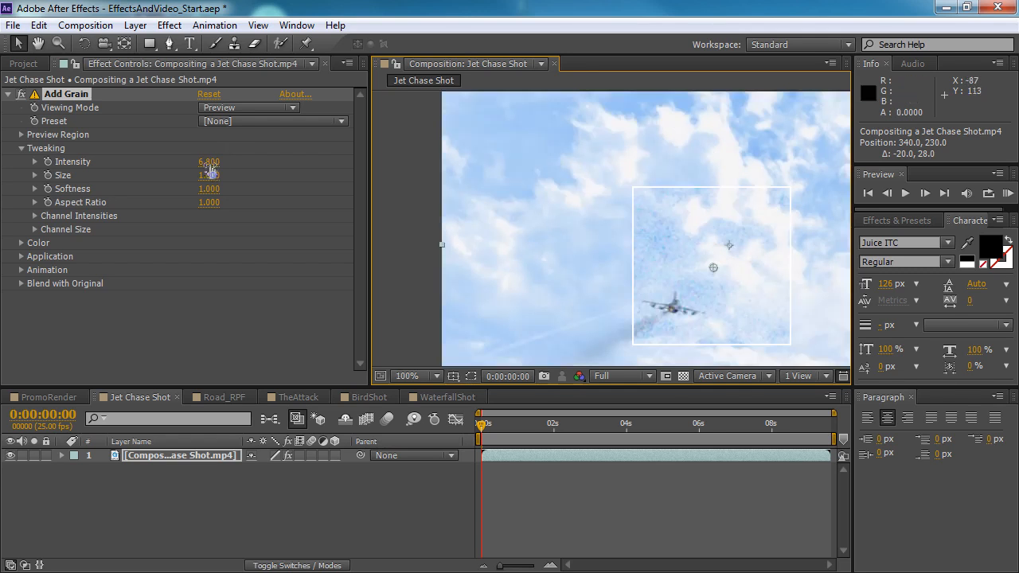
- Lower the grain Intensity to 3.900, set the Viewing Mode to Final Output and check the footage at 0:00:05:21
left_click_drag(208, 162, 190, 165)
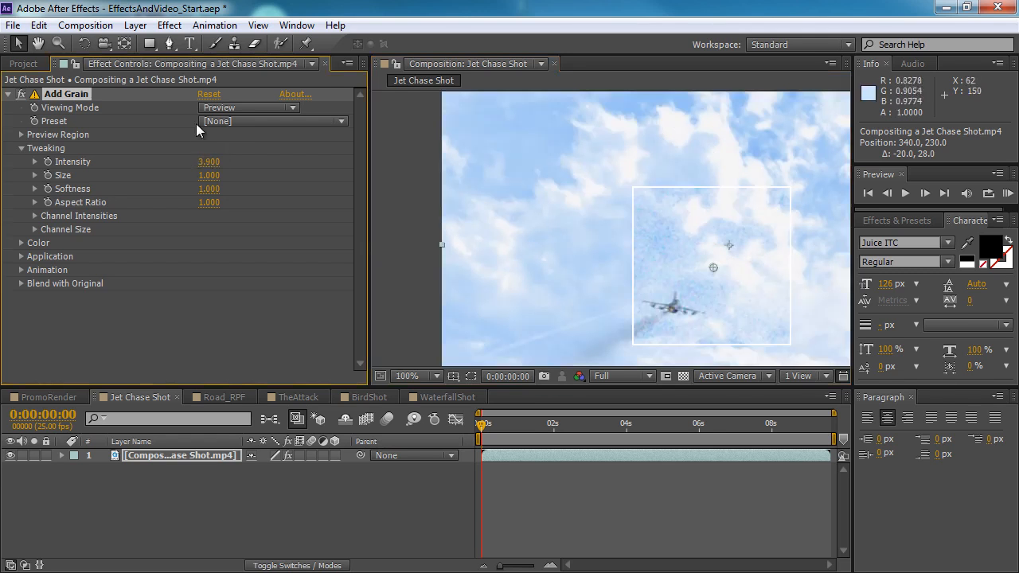
left_click(247, 107)
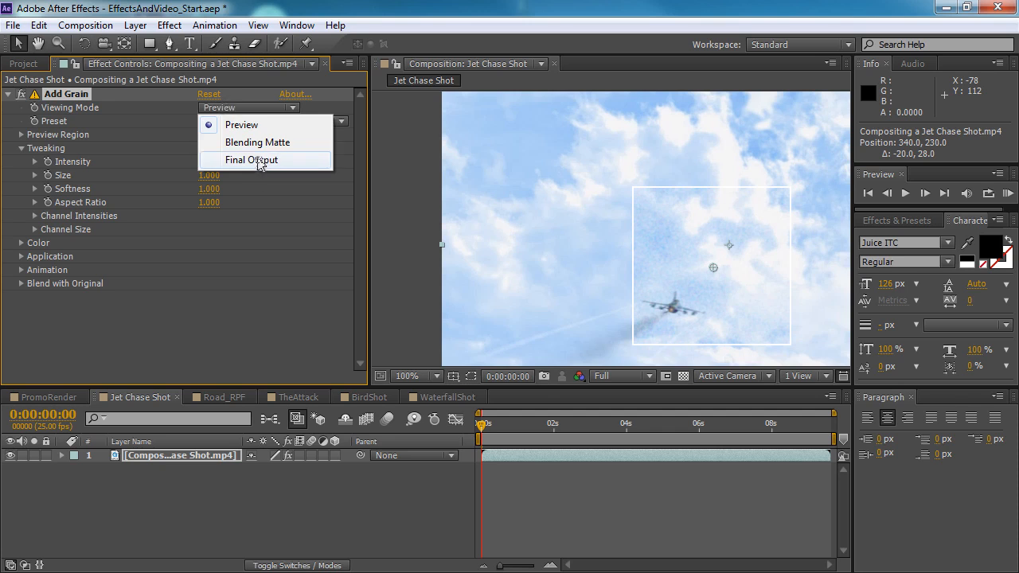
left_click(259, 160)
scroll(685, 247, "down", 1)
scroll(724, 258, "up", 1)
left_click_drag(483, 431, 692, 417)
scroll(672, 240, "down", 1)
scroll(637, 239, "up", 1)
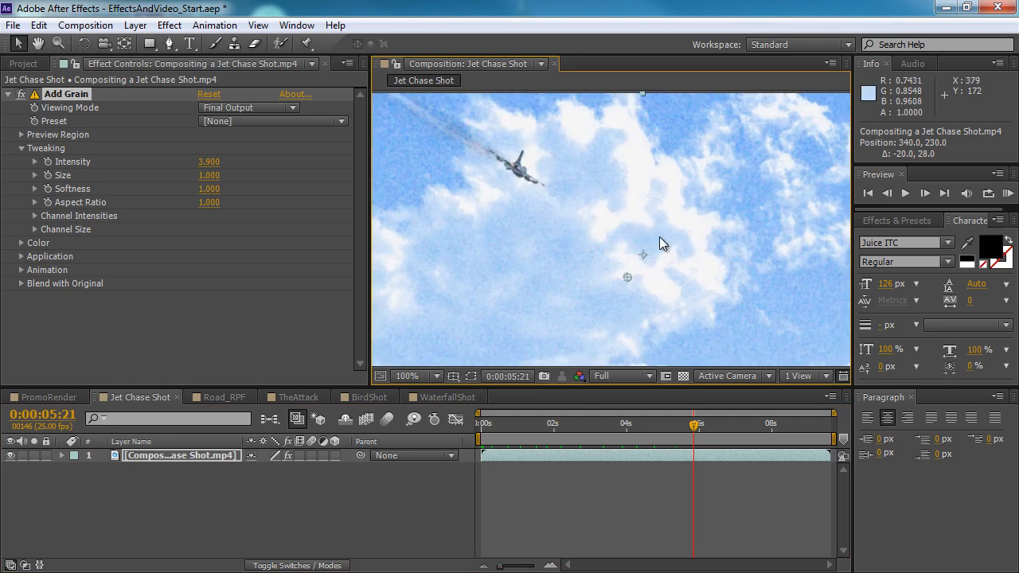
- Set the grain Intensity to 1 and scrub from the start of the footage to 0:00:05:09 to check it
left_click(209, 162)
type("1")
key("Return")
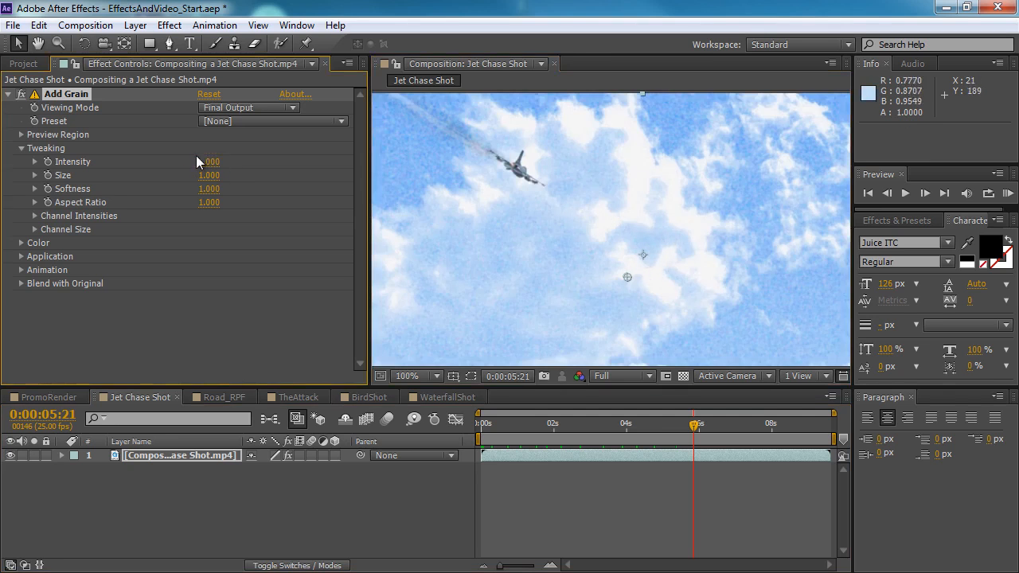
left_click(484, 424)
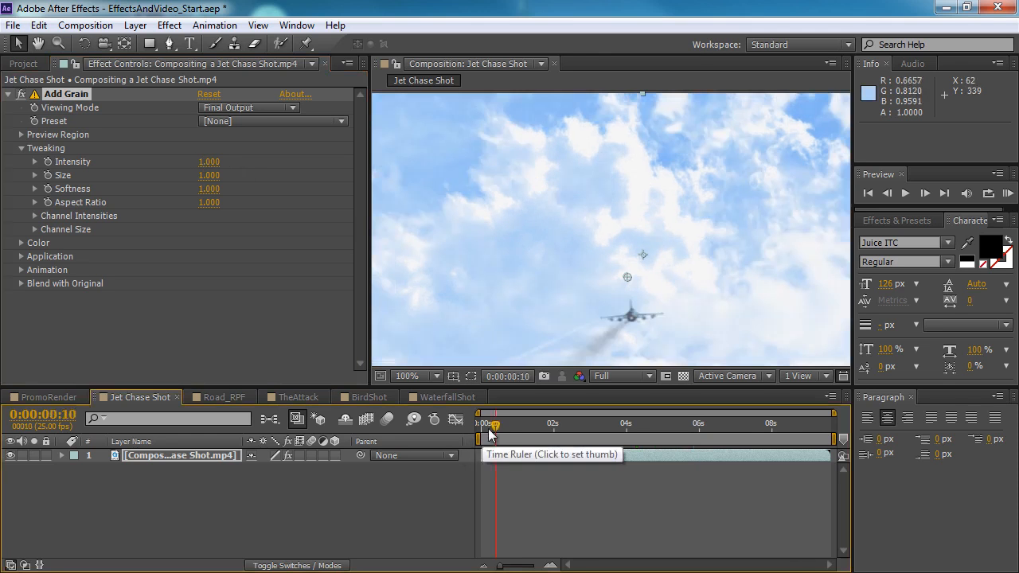
left_click(524, 424)
left_click(592, 424)
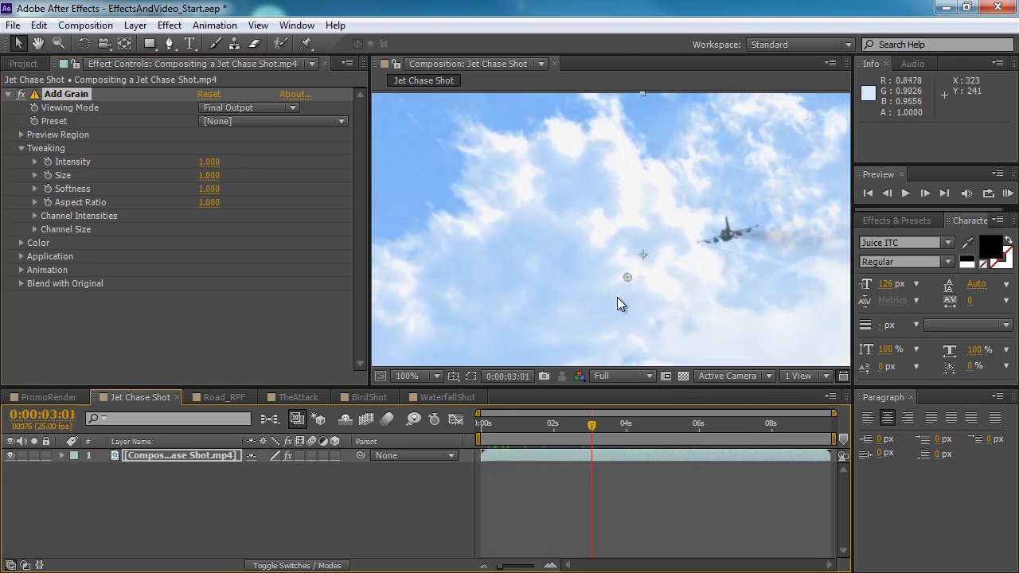
left_click_drag(657, 427, 676, 449)
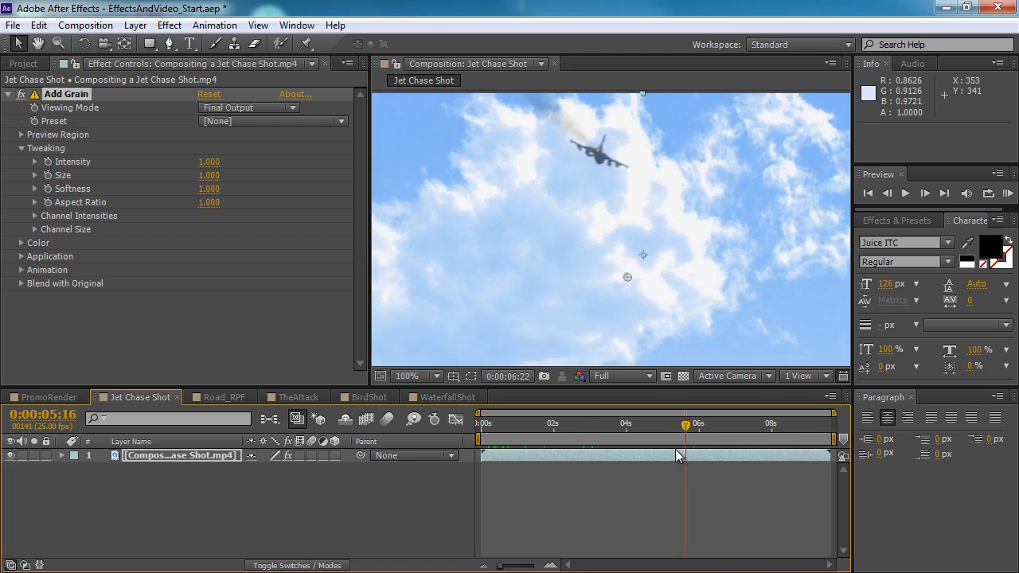
- Delete the Add Grain effect from the jet video and look through the effect categories from Obsolete to Simulation
left_click(66, 94)
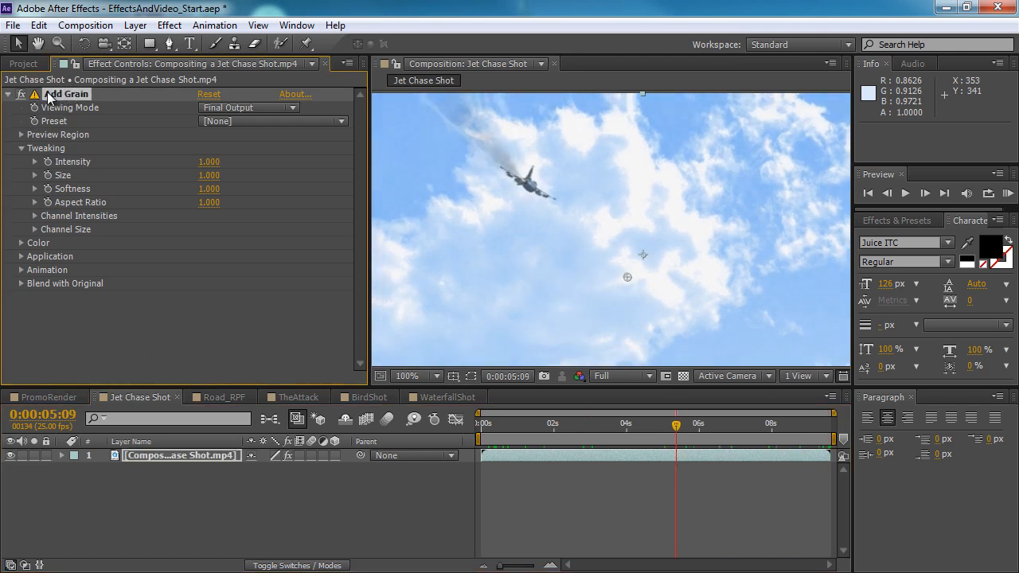
key("Delete")
right_click(118, 159)
mouse_move(225, 335)
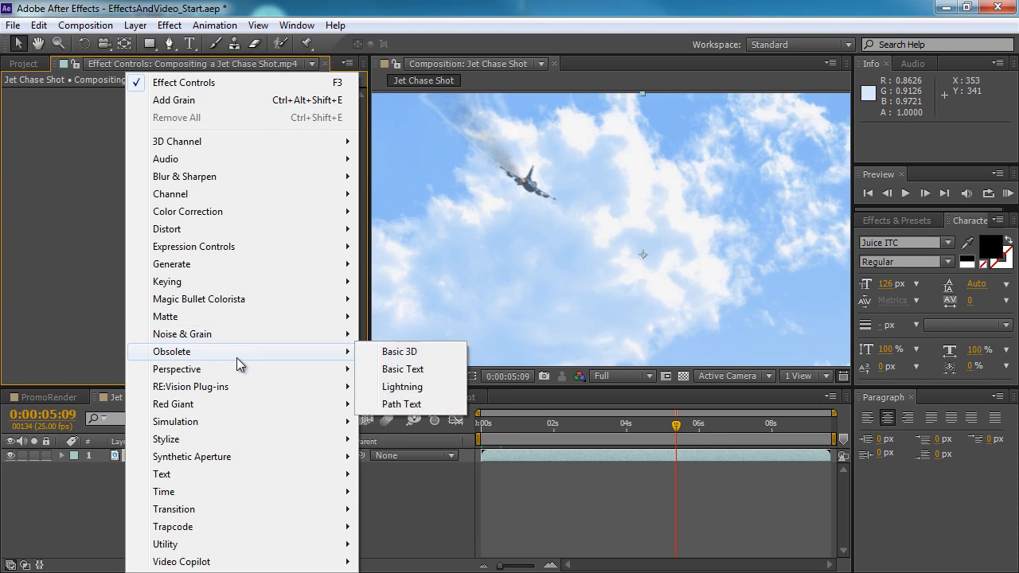
mouse_move(237, 372)
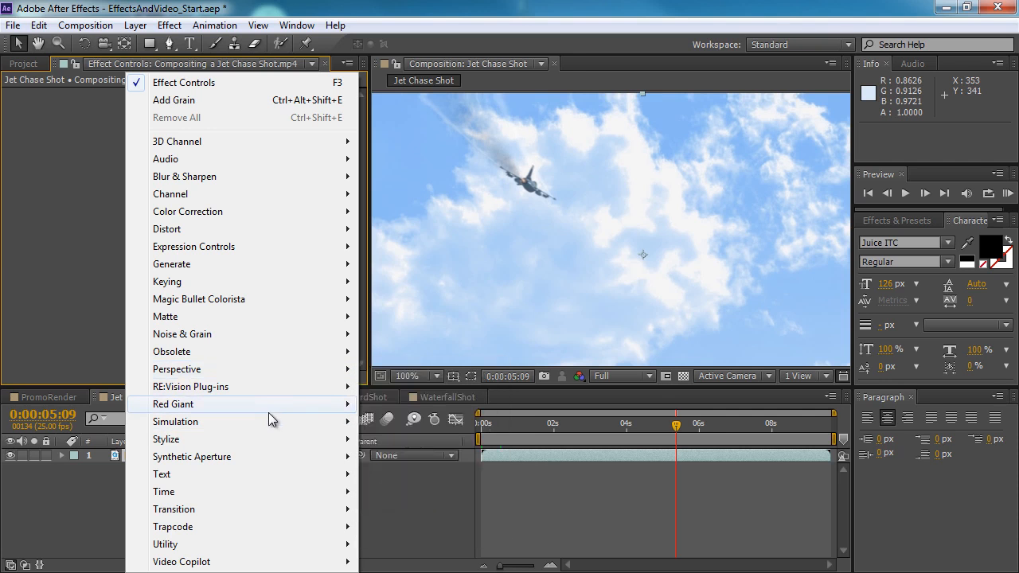
mouse_move(270, 423)
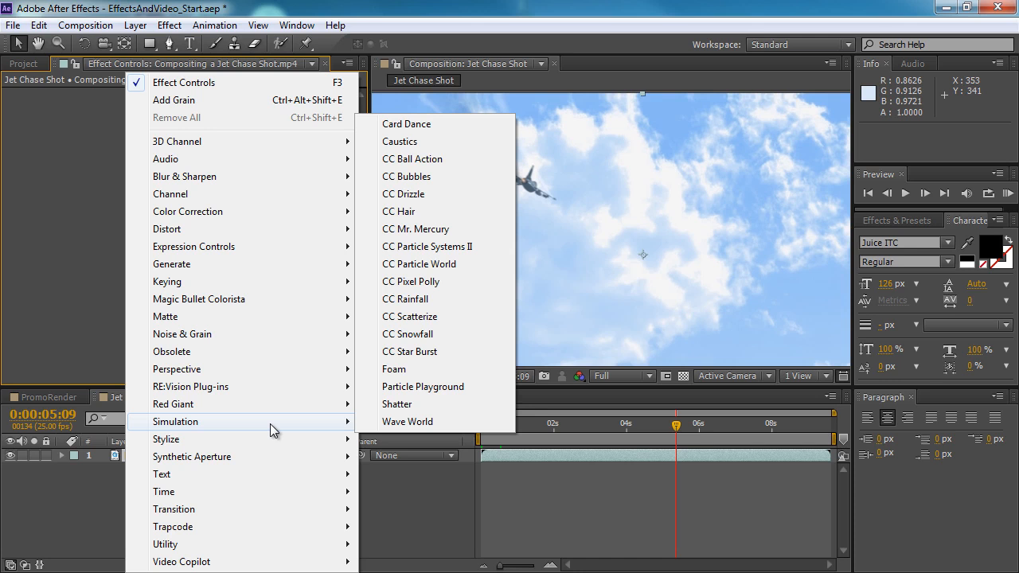
- Add a new gray solid layer above the jet video
left_click(136, 25)
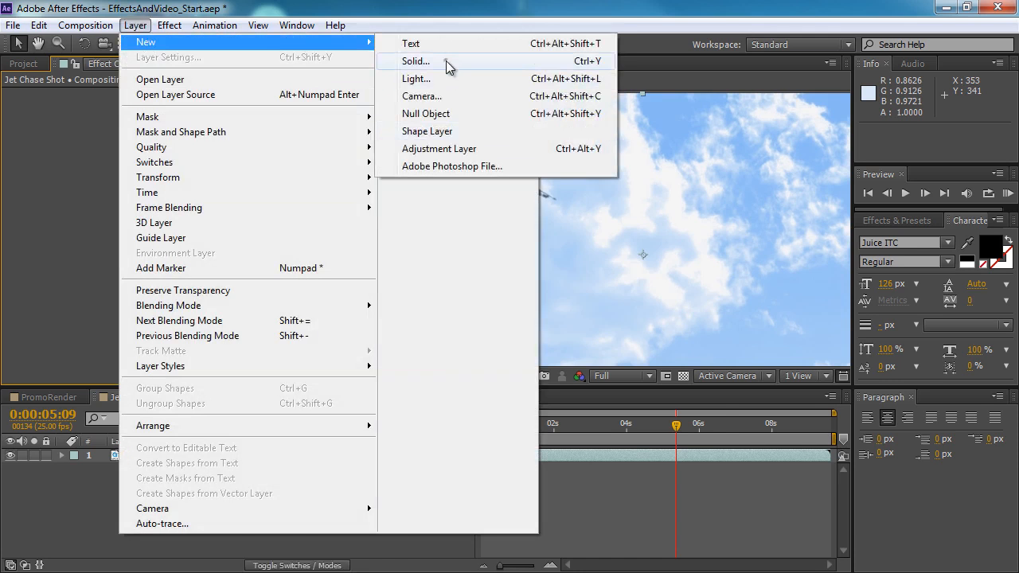
left_click(445, 60)
left_click(598, 445)
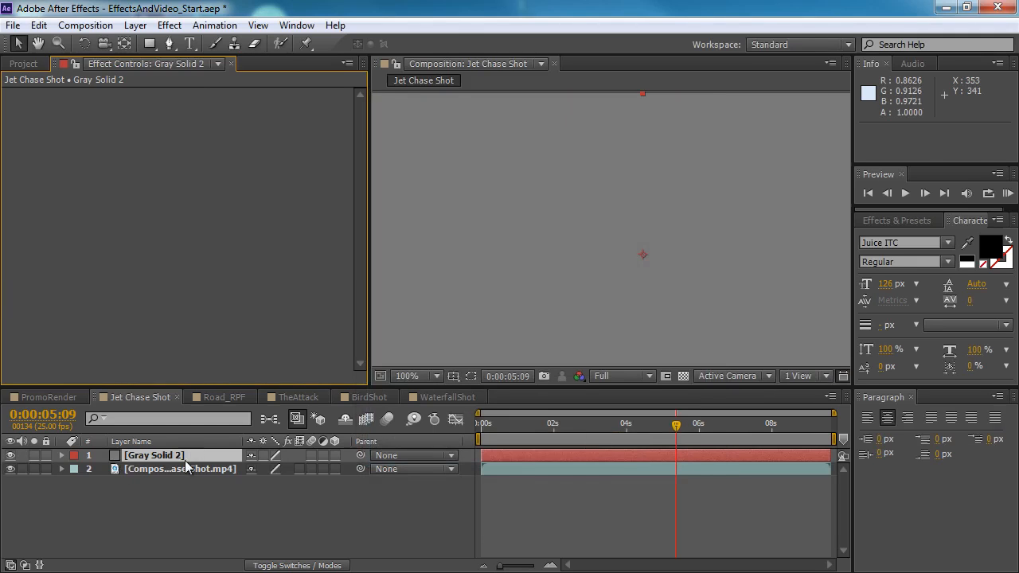
- Apply CC Particle Systems II from the Simulation category to the gray solid and set its Birth Rate to 1.0 at 0:00:00:20
left_click(189, 460)
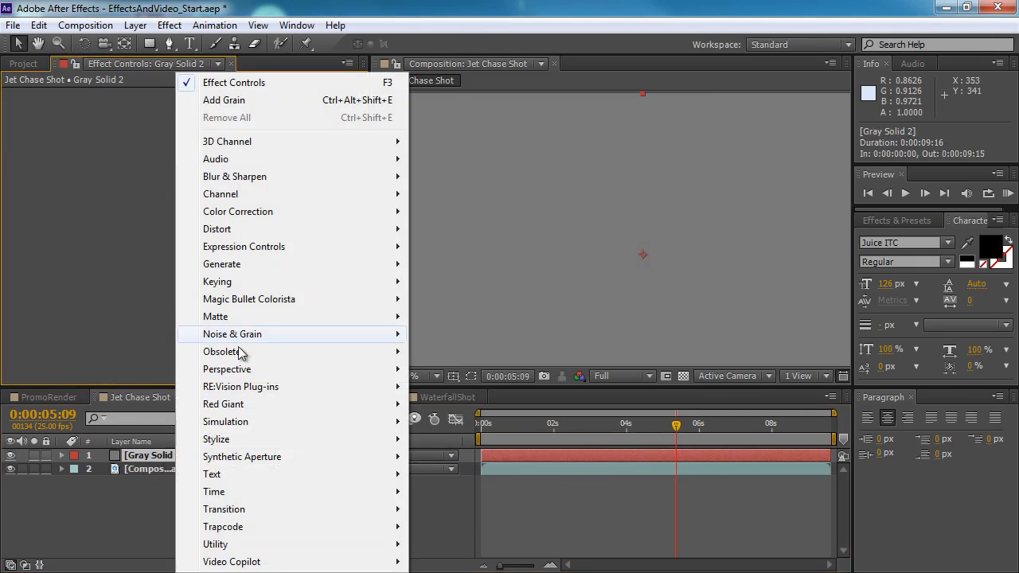
mouse_move(269, 422)
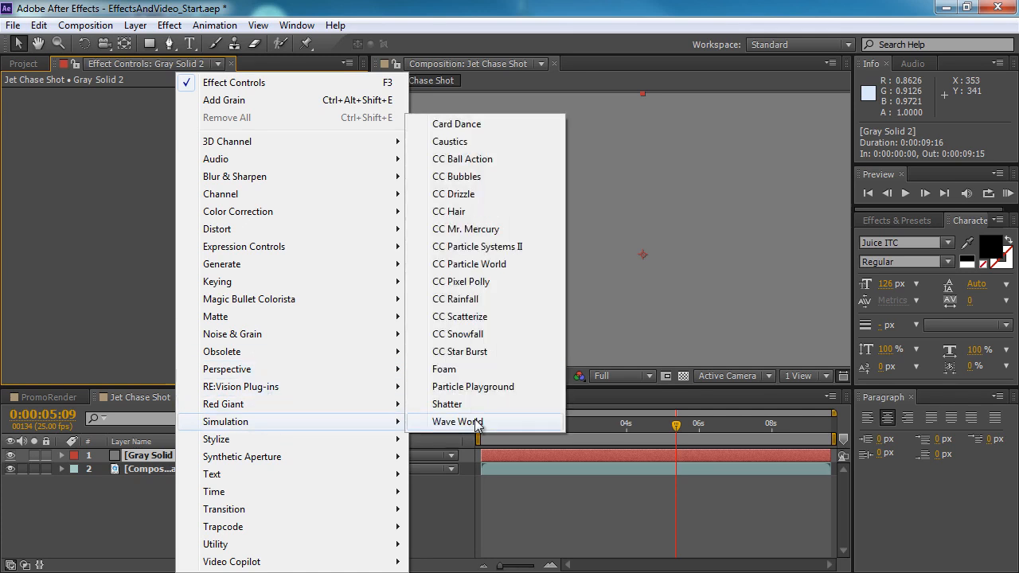
left_click(514, 250)
mouse_move(519, 427)
left_mouse_down()
mouse_move(466, 436)
mouse_move(520, 431)
mouse_move(483, 434)
mouse_move(510, 434)
left_mouse_up()
scroll(512, 330, "down", 1)
left_click_drag(206, 110, 183, 111)
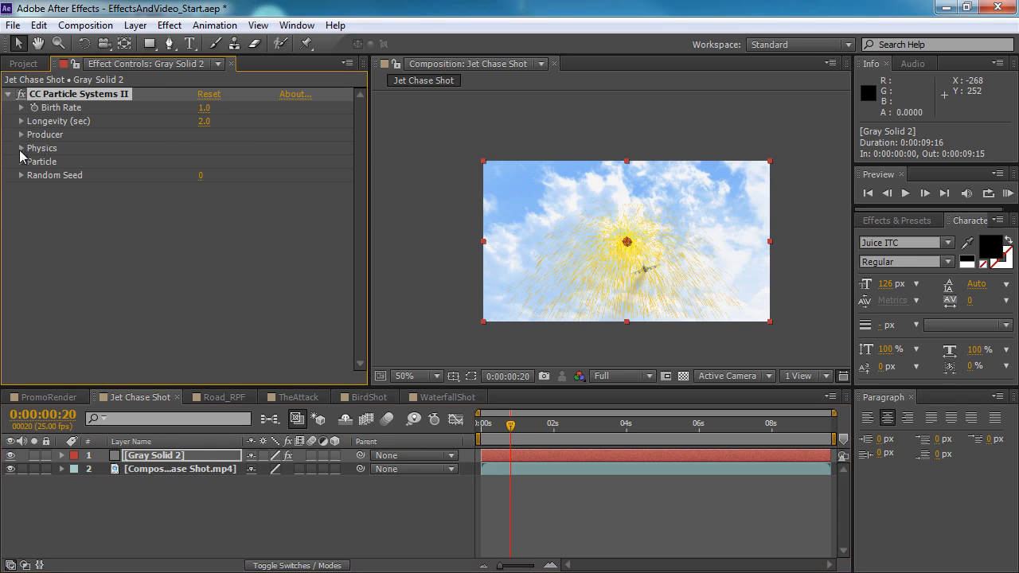
- Examine the Physics, Particle, Producer and Longevity parameters of CC Particle Systems II, then collapse the effect
left_click(20, 149)
left_click(22, 258)
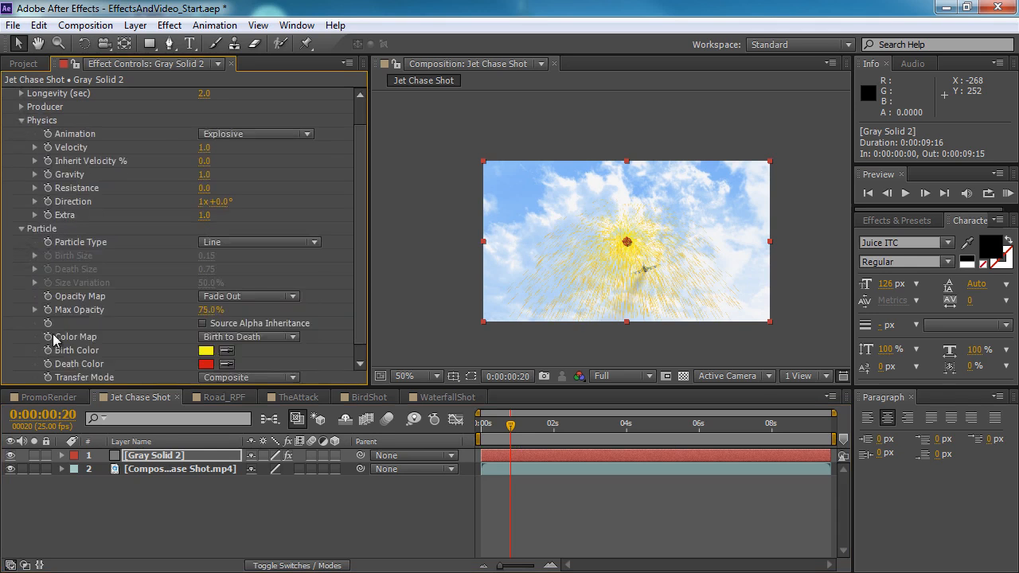
scroll(54, 341, "down", 1)
scroll(79, 355, "up", 3)
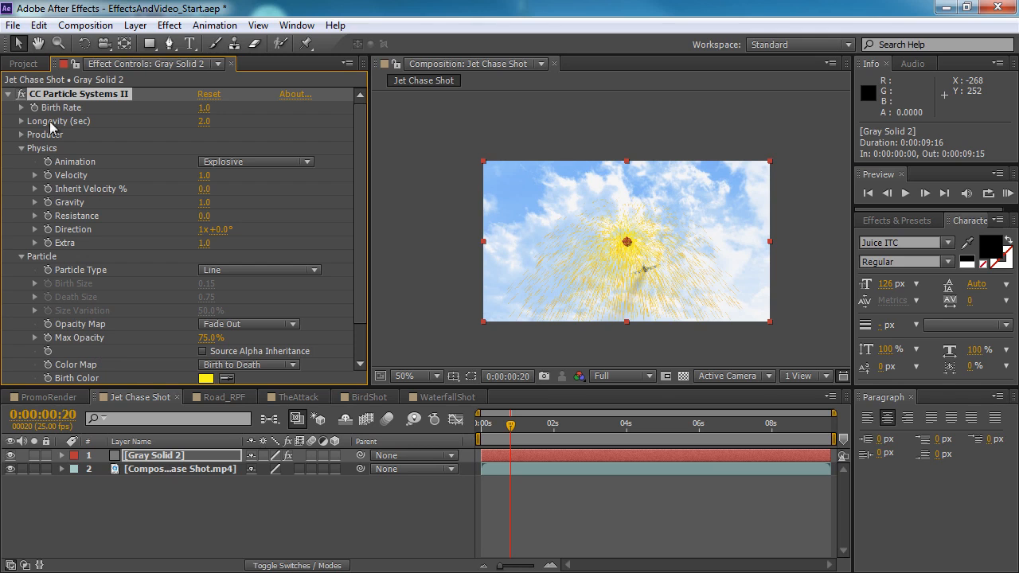
left_click(22, 134)
left_click(22, 135)
left_click(22, 121)
left_click(7, 94)
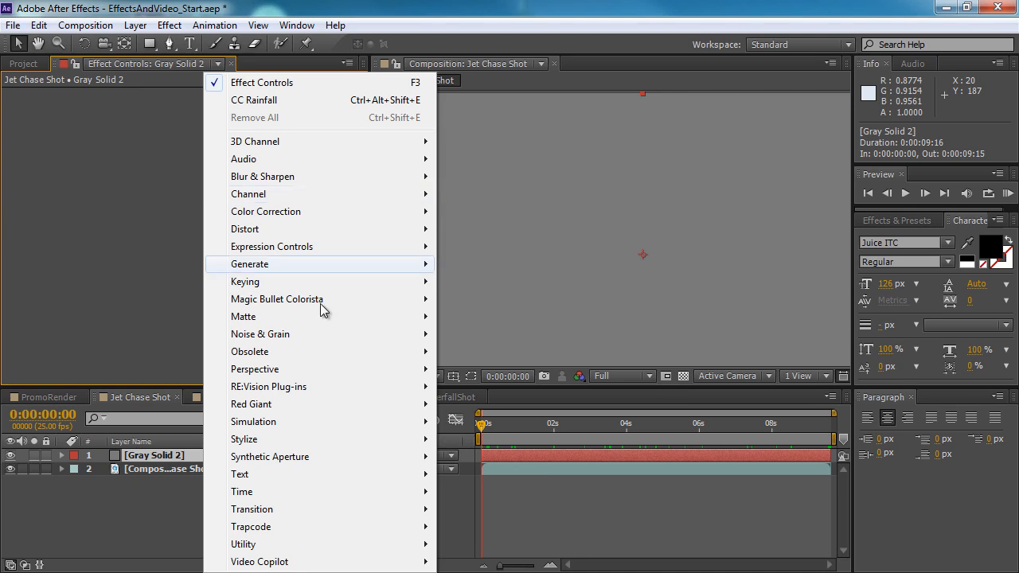
- Look through the effect categories from Text to Transition, apply Linear Wipe to the gray solid and try out its Transition Completion
mouse_move(323, 480)
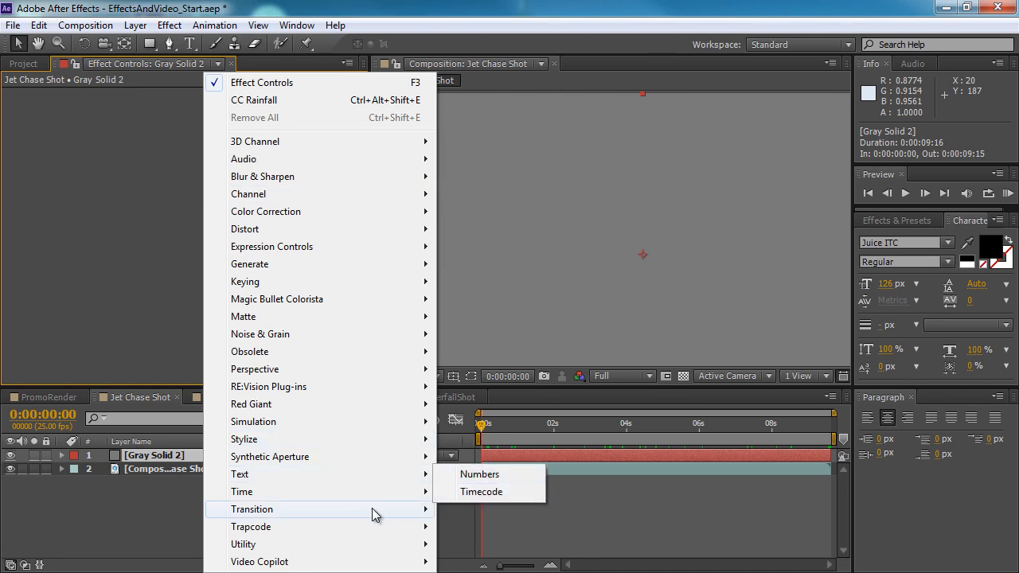
mouse_move(364, 493)
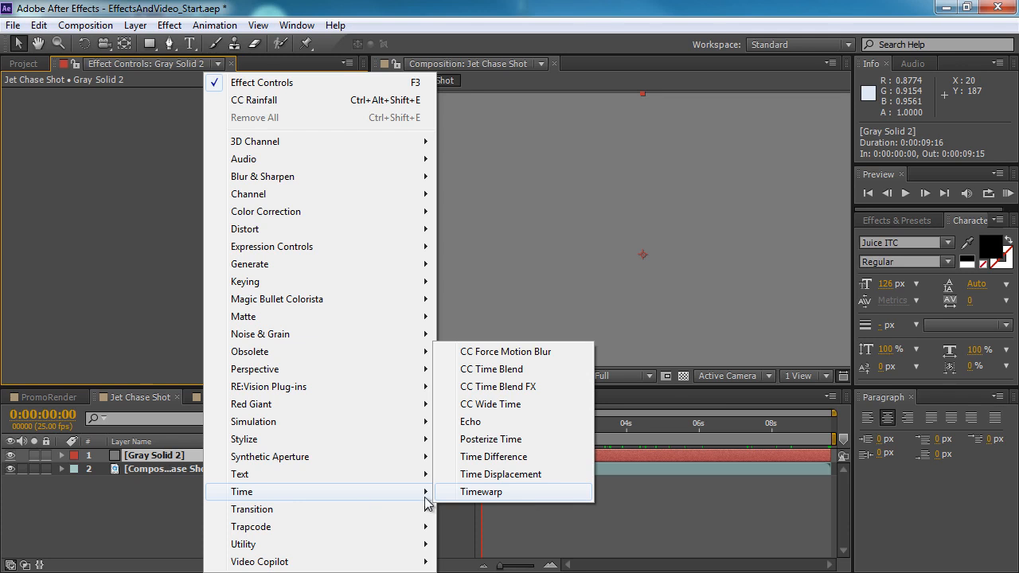
mouse_move(284, 513)
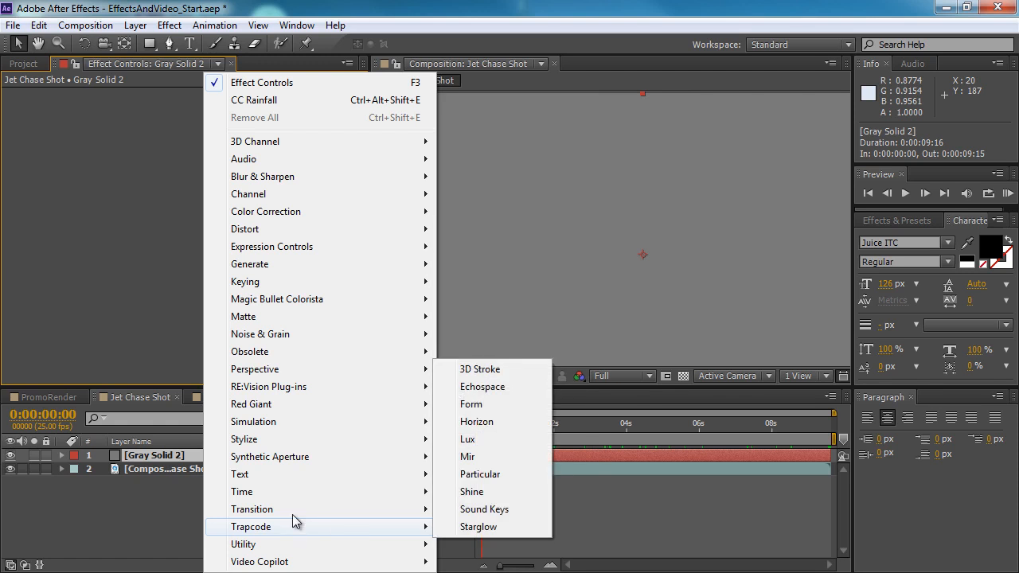
left_click(512, 473)
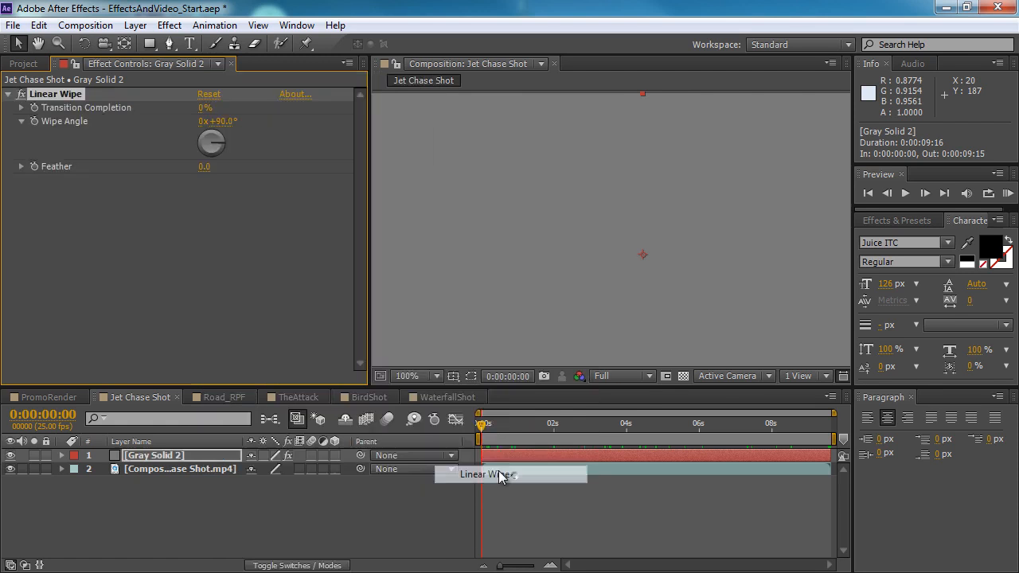
left_click_drag(201, 108, 163, 109)
scroll(684, 185, "down", 1)
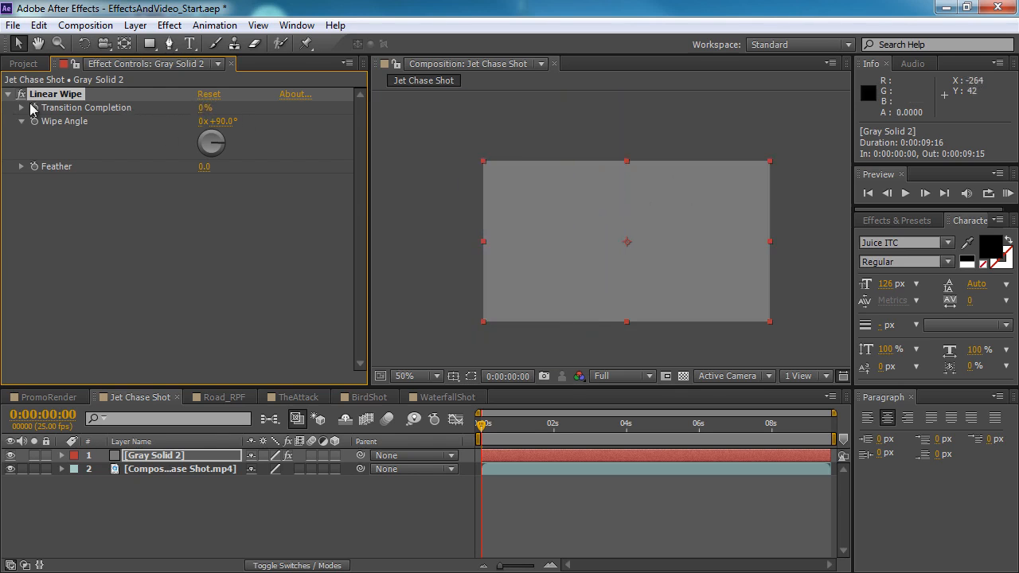
- Keyframe the Linear Wipe's Transition Completion from 0% at the start to 100% at 0:00:04:00 and scrub through the wipe
left_click(35, 108)
left_click_drag(552, 424, 628, 424)
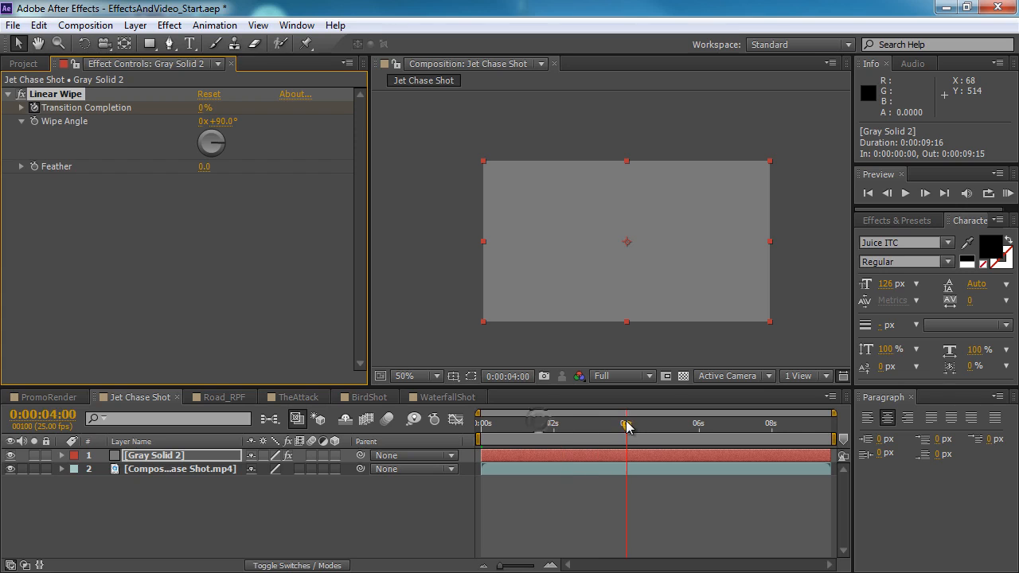
left_click_drag(202, 107, 573, 113)
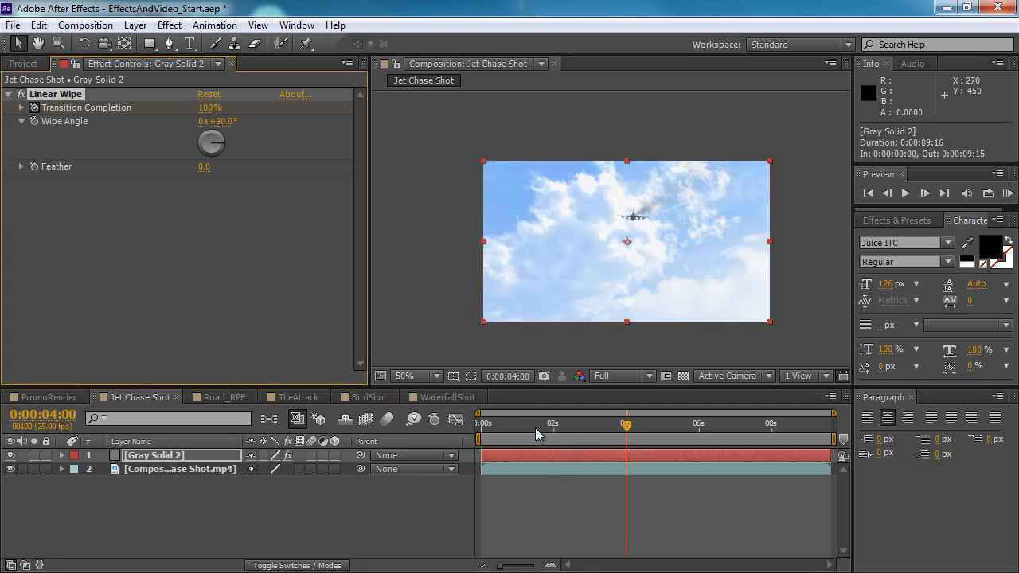
left_click_drag(537, 434, 485, 460)
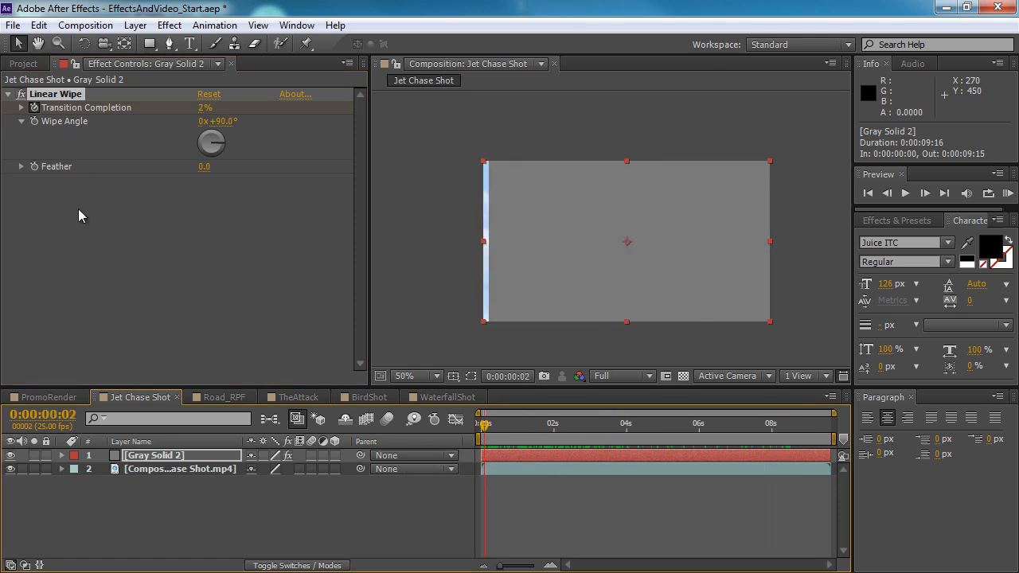
- Delete the Linear Wipe effect and the gray solid layer from the Jet Chase Shot composition
left_click(67, 97)
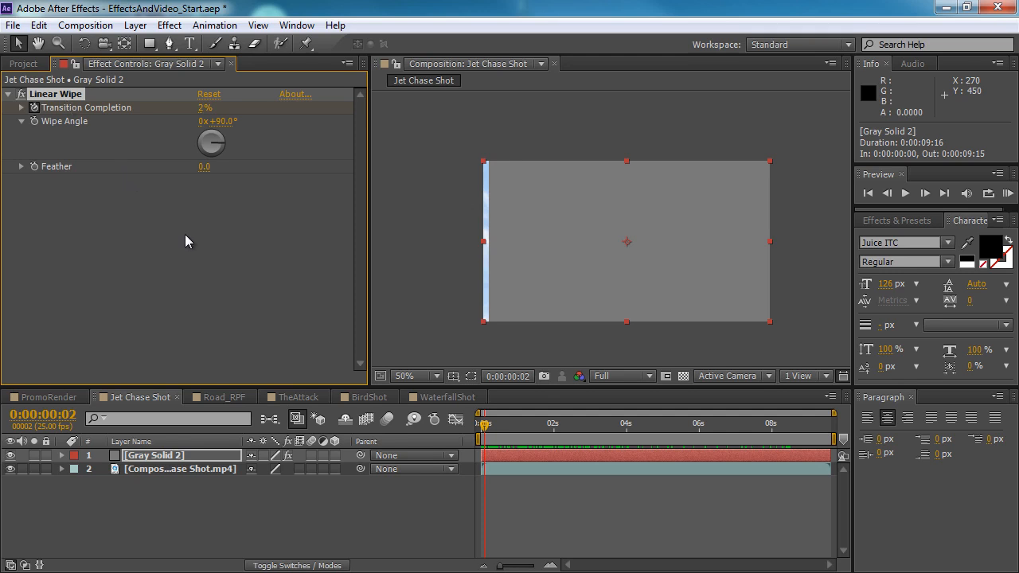
key("Delete")
right_click(191, 190)
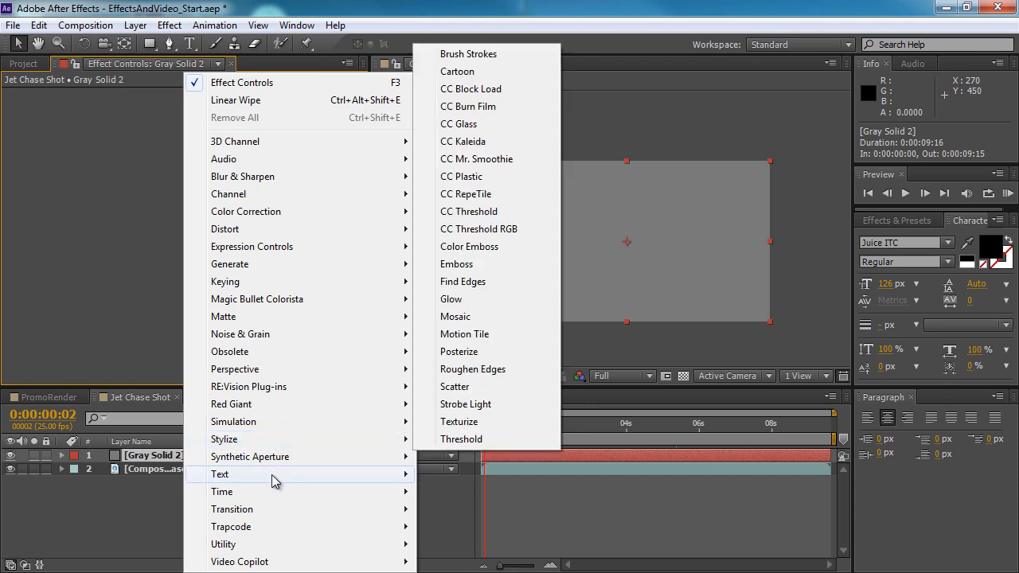
left_click(180, 488)
left_click(183, 455)
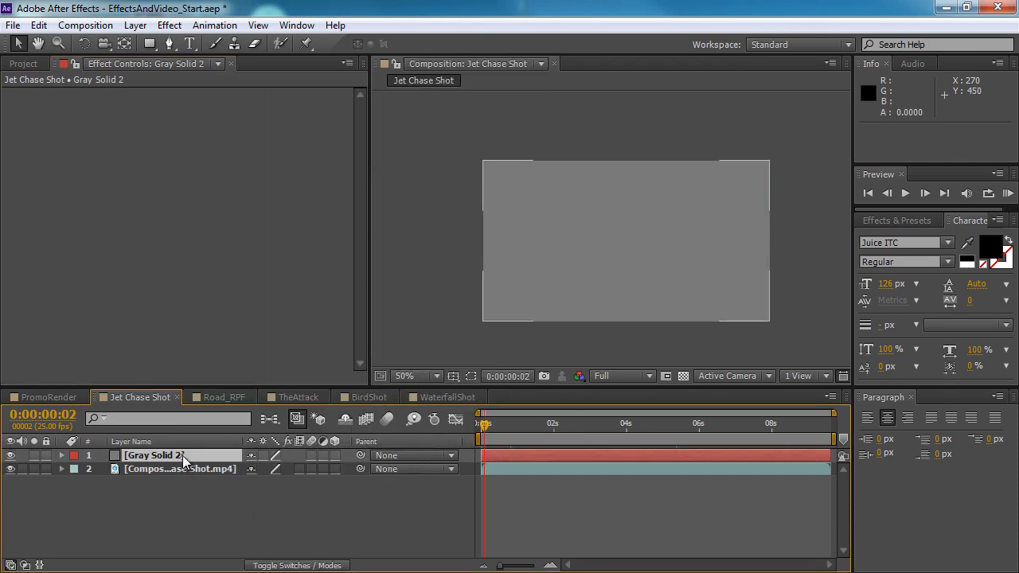
left_click(205, 524)
left_click(184, 456)
key("Delete")
- Examine the Perspective effects available for the jet video and search the effects list for "cc"
left_click(199, 457)
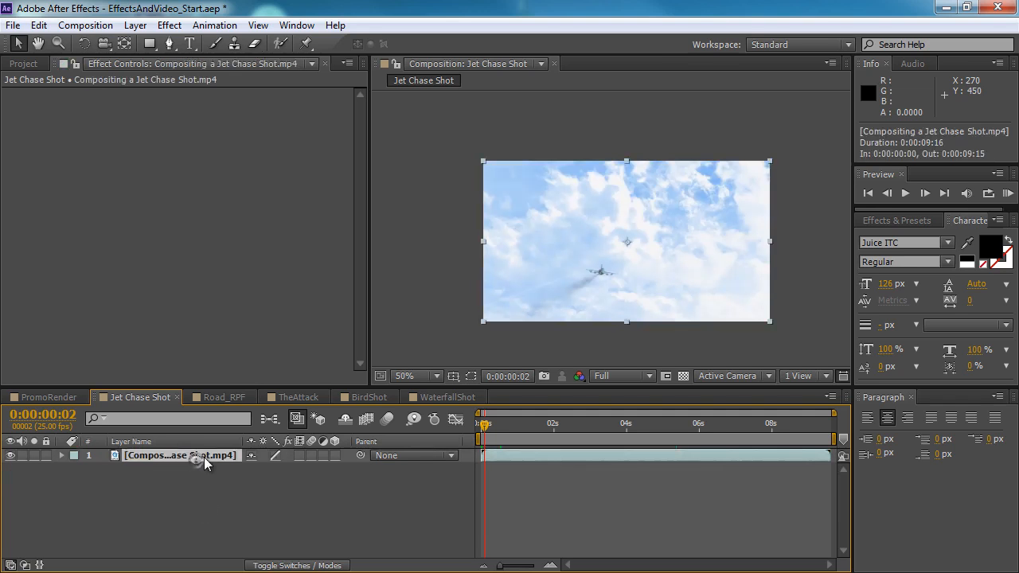
right_click(154, 157)
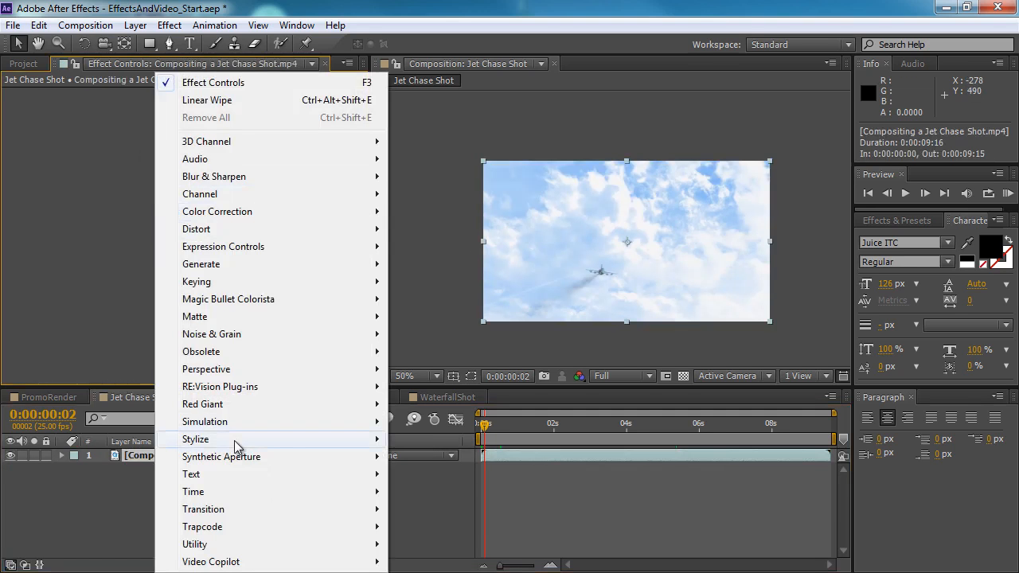
mouse_move(265, 336)
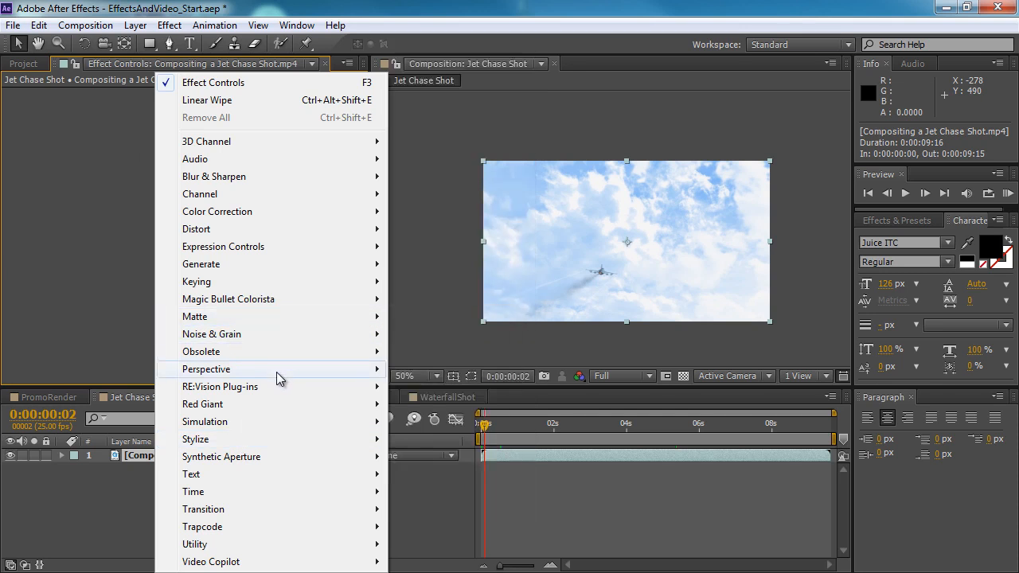
mouse_move(279, 377)
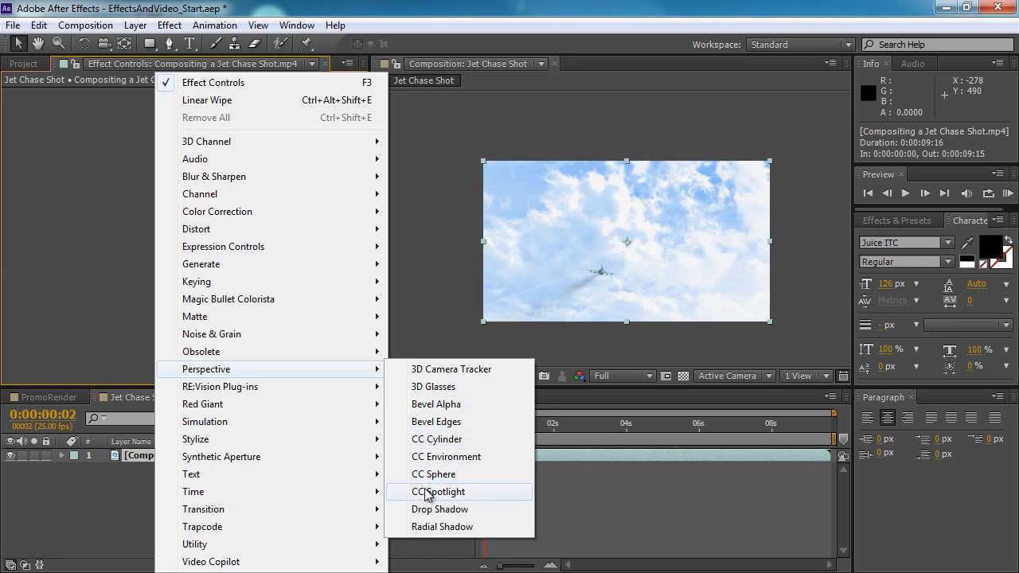
mouse_move(228, 422)
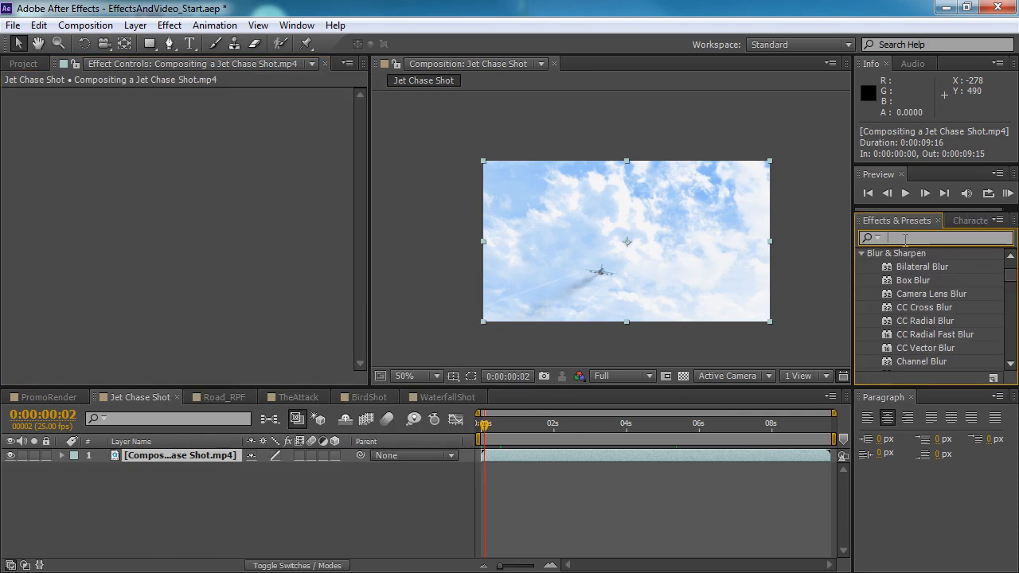
type("cc")
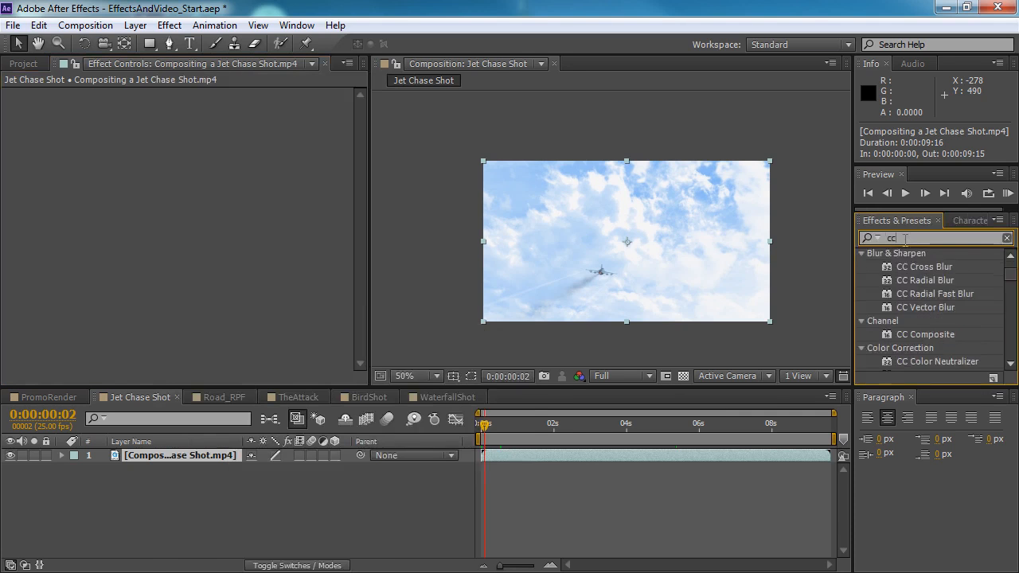
scroll(1013, 291, "down", 5)
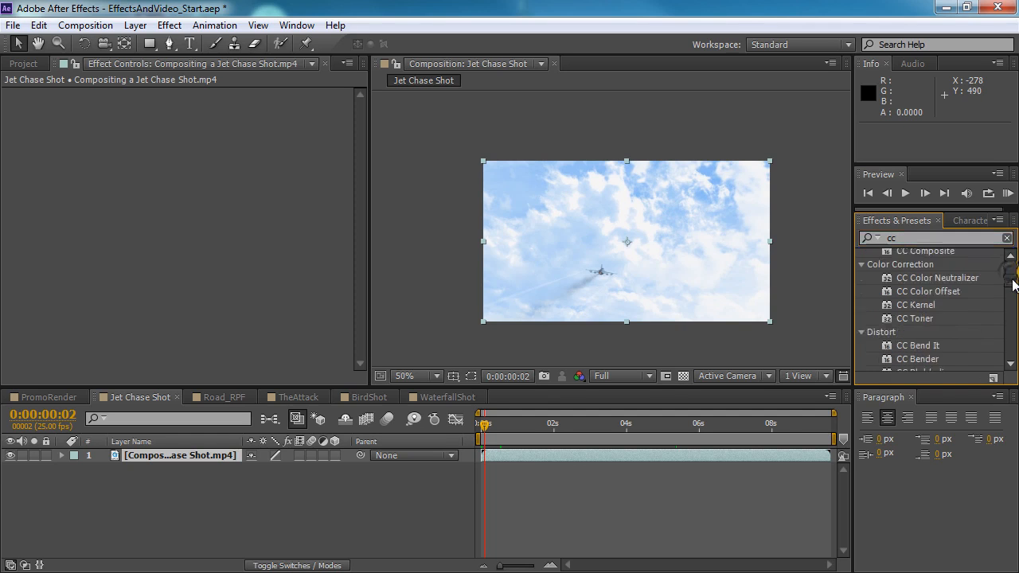
left_click_drag(1014, 292, 1013, 328)
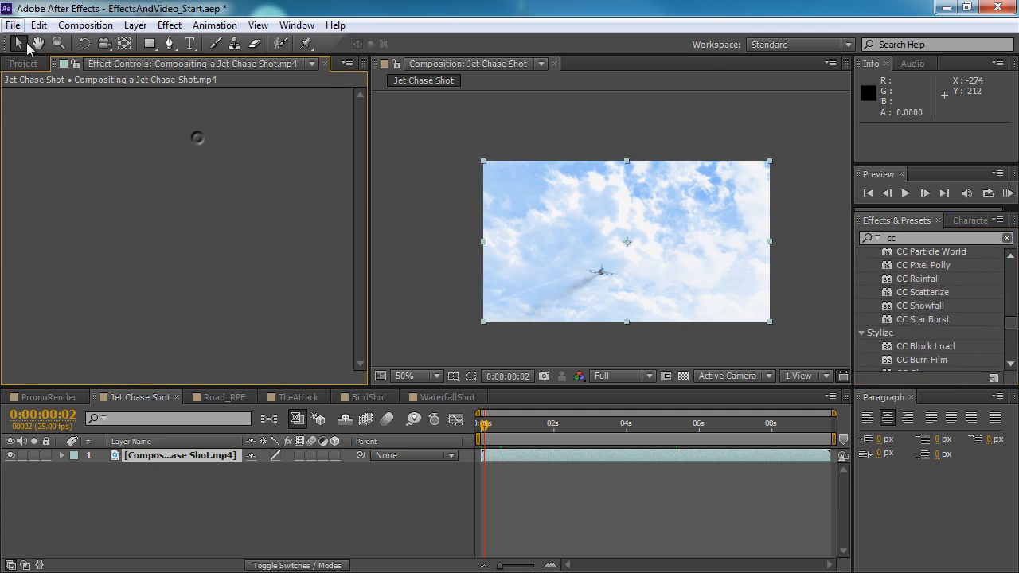
- Create a new composition from the MoonMap_2500x1250.jpg image in the Images folder
left_click(24, 63)
scroll(123, 329, "down", 3)
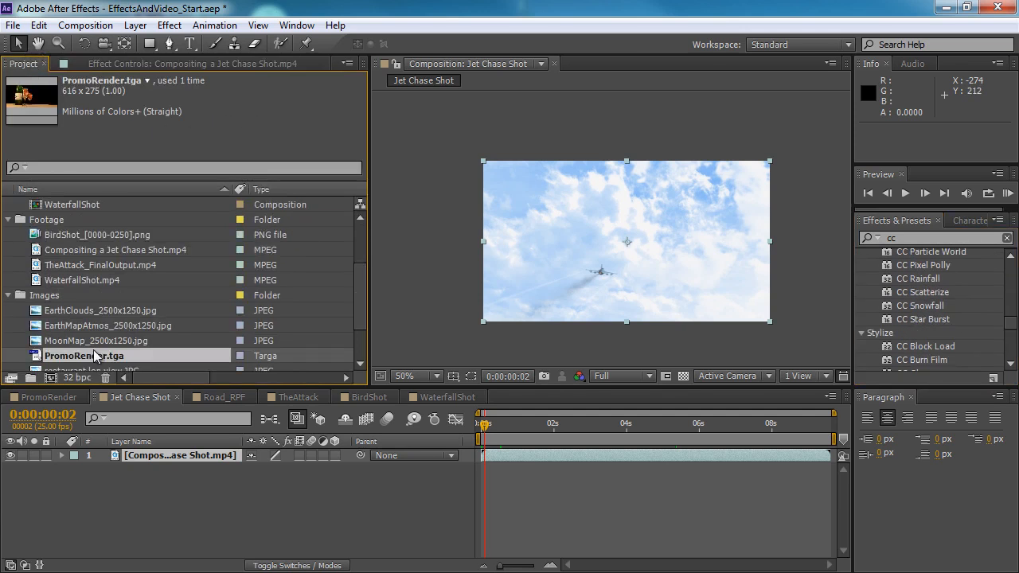
left_click(97, 342)
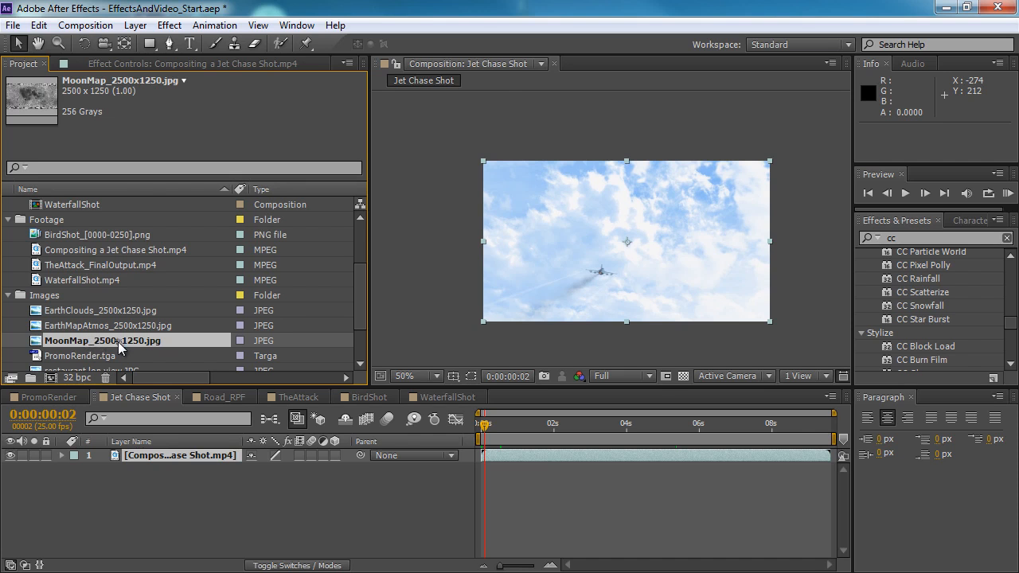
left_click_drag(118, 341, 51, 377)
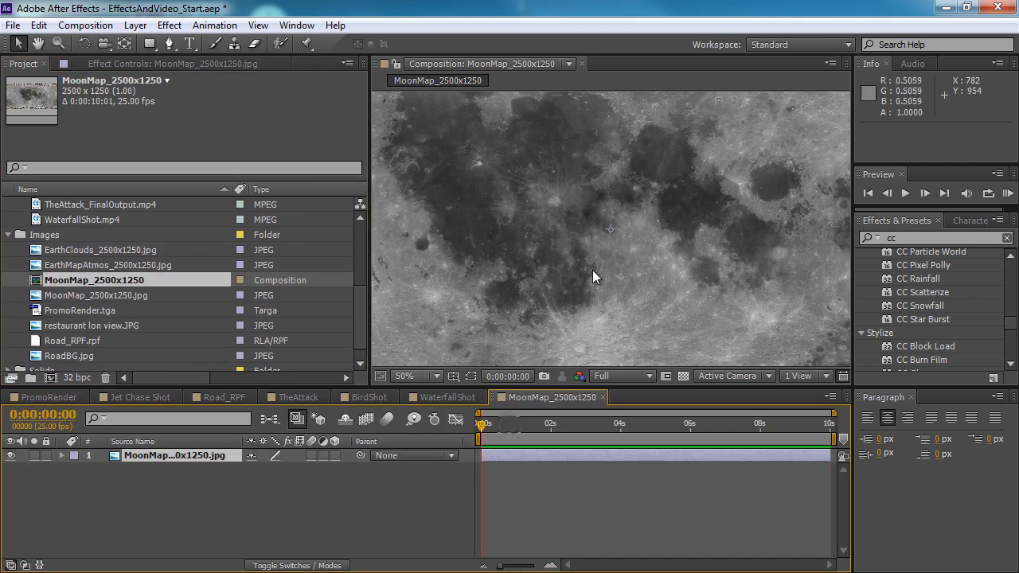
key("comma")
key("comma")
key("period")
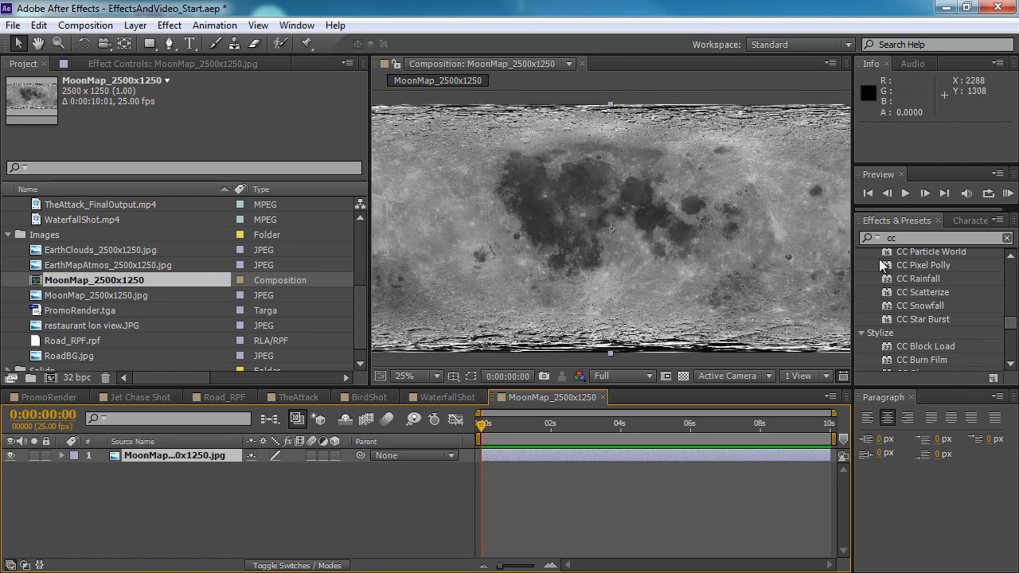
- Search the effects for "cc sp", apply CC Sphere to the moon map layer and set its Radius to 487
left_click(919, 238)
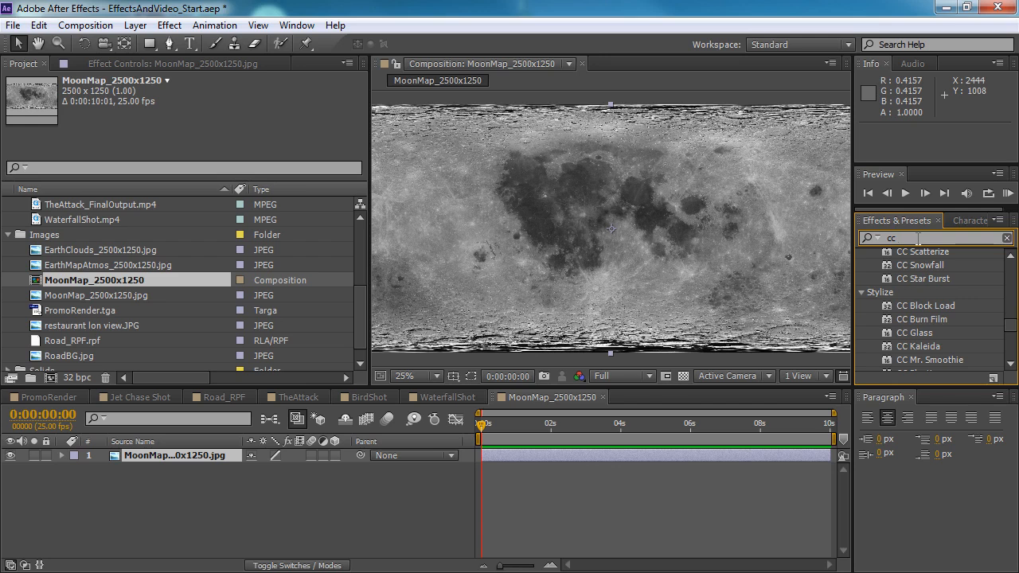
type("sp")
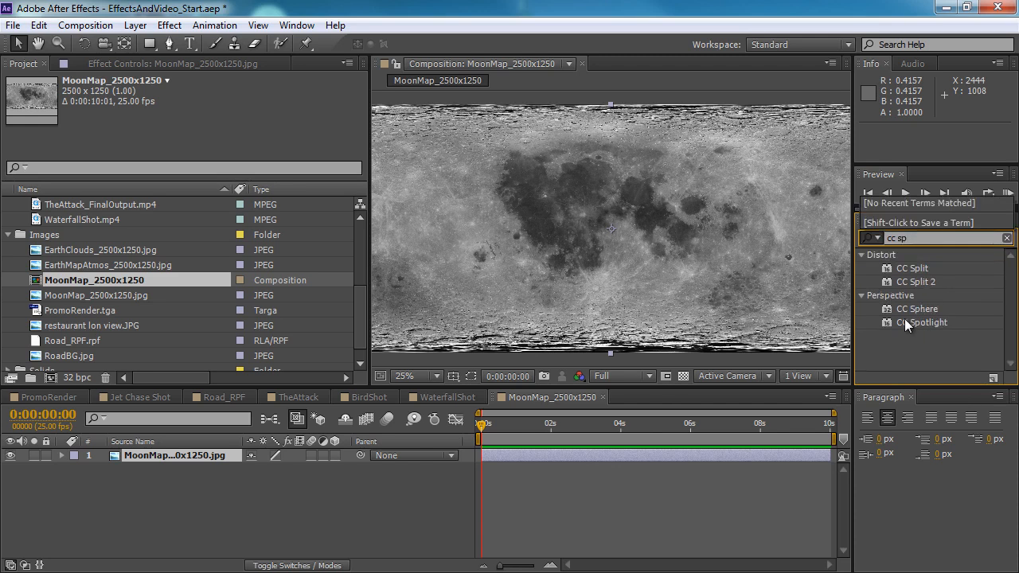
left_click_drag(935, 308, 152, 454)
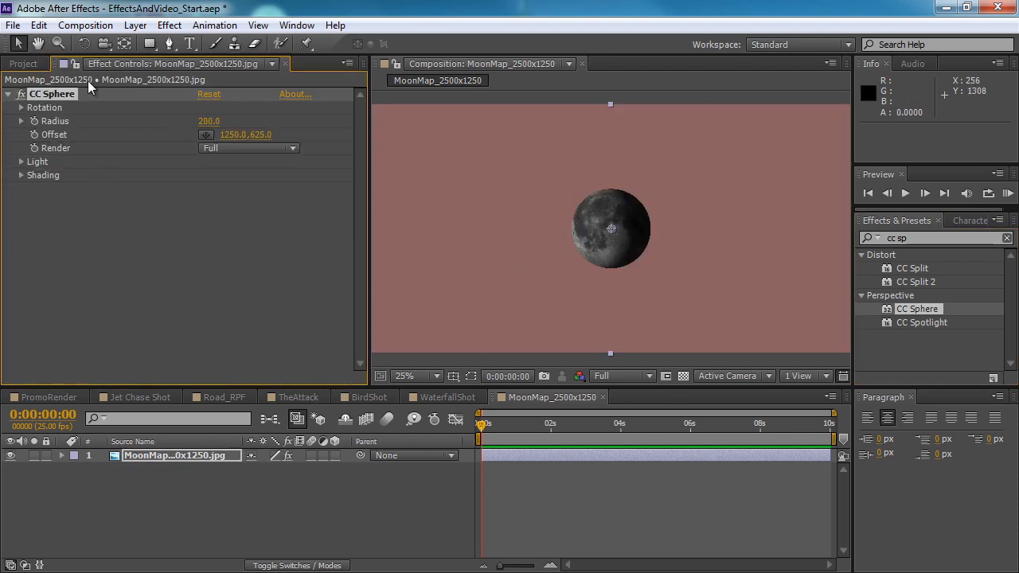
left_click(270, 184)
left_click_drag(209, 128, 732, 301)
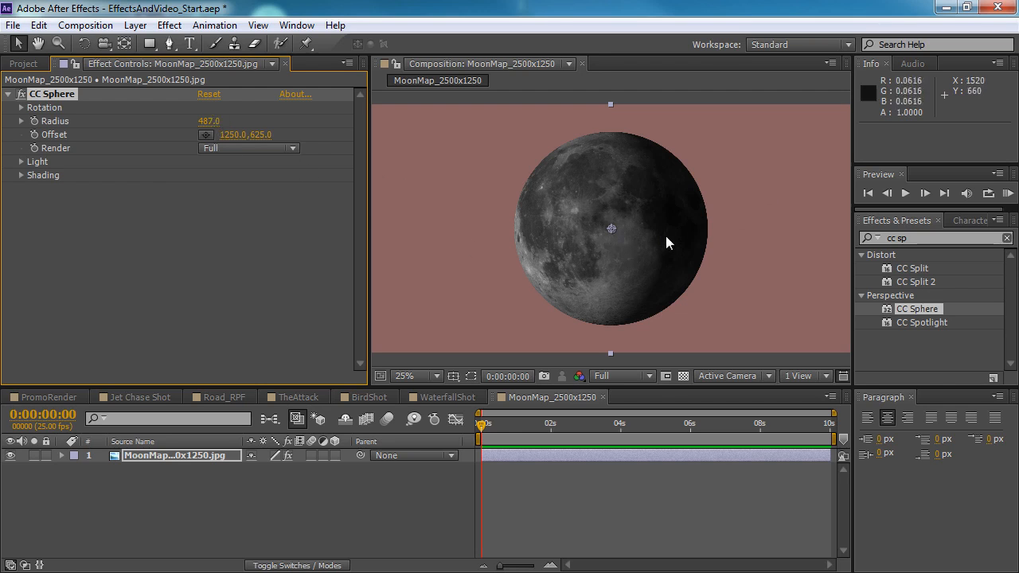
- Set the CC Sphere's Light Intensity to 142, Light Height to -2 and Light Direction to -63°
left_click(21, 175)
left_click(21, 162)
left_click_drag(209, 175, 247, 222)
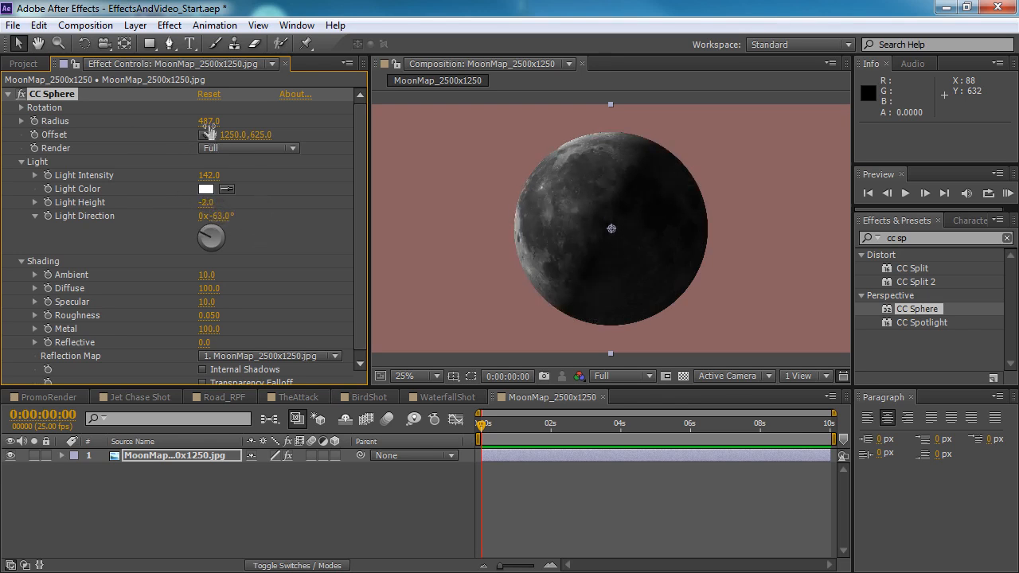
- Set the CC Sphere's Radius to 467, undoing the trial value changes, and collapse the effect
left_click_drag(205, 120, 294, 165)
left_click(21, 161)
left_click(22, 108)
key("ctrl+z")
key("ctrl+z")
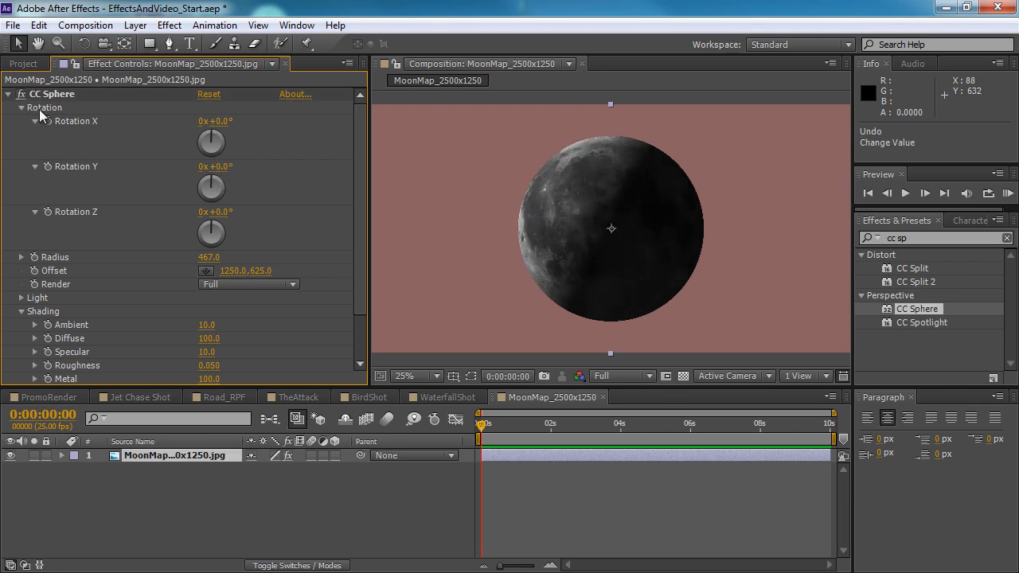
left_click(8, 94)
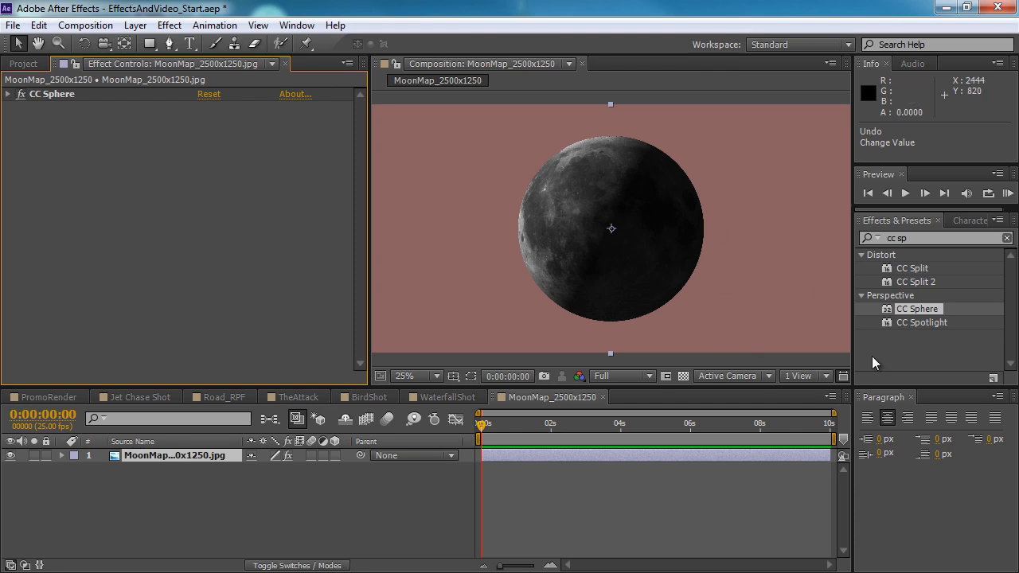
key("comma")
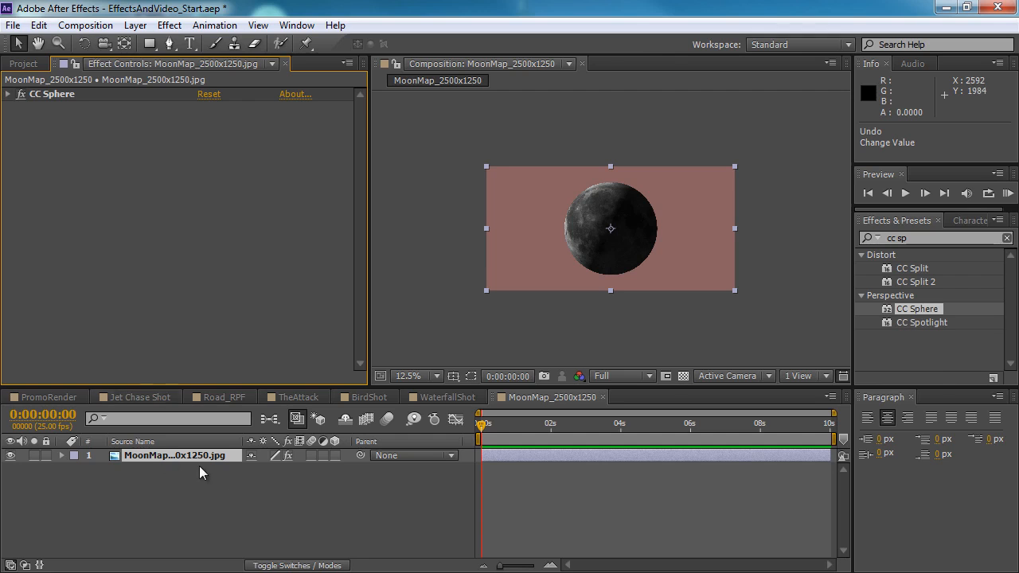
- Switch to the Road_RPF composition and lock its RoadBG.jpg background layer
left_click(307, 472)
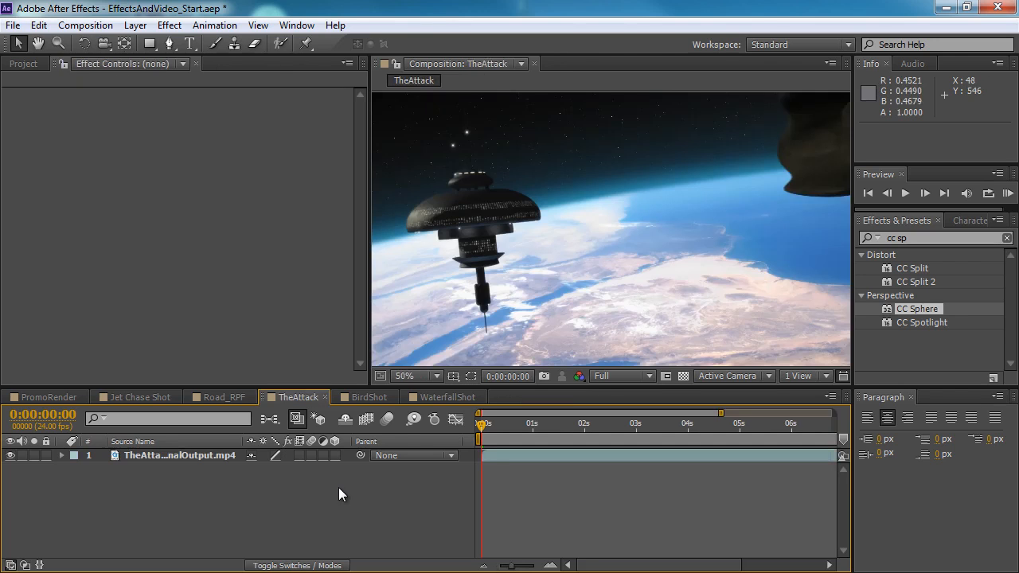
left_click(227, 398)
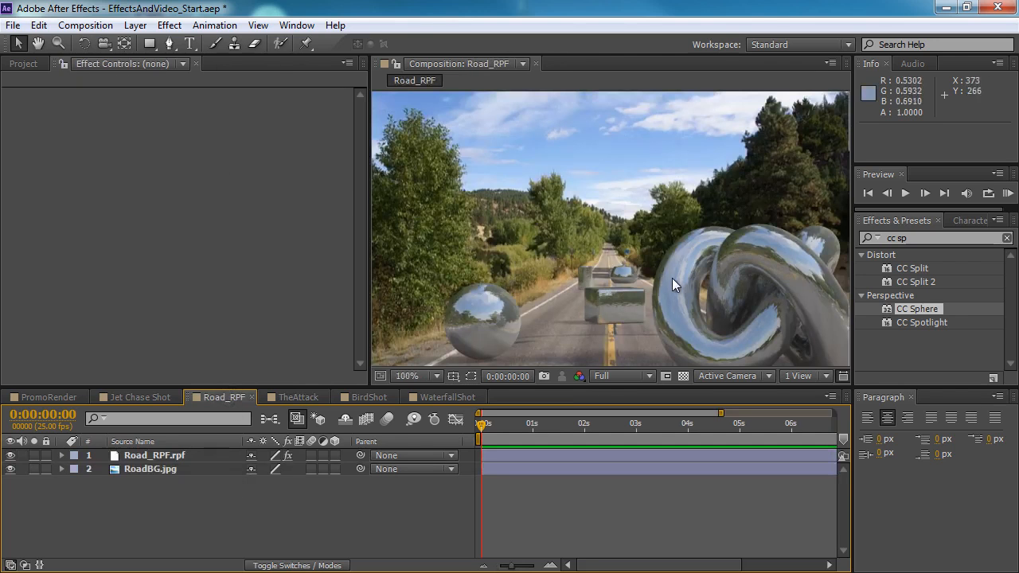
left_click(24, 64)
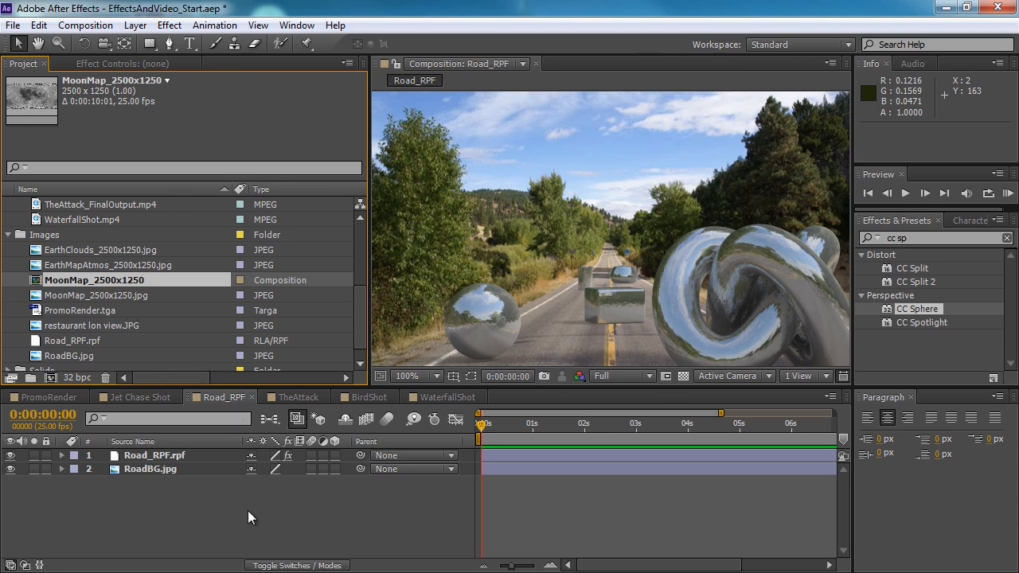
left_click(151, 469)
left_click(43, 469)
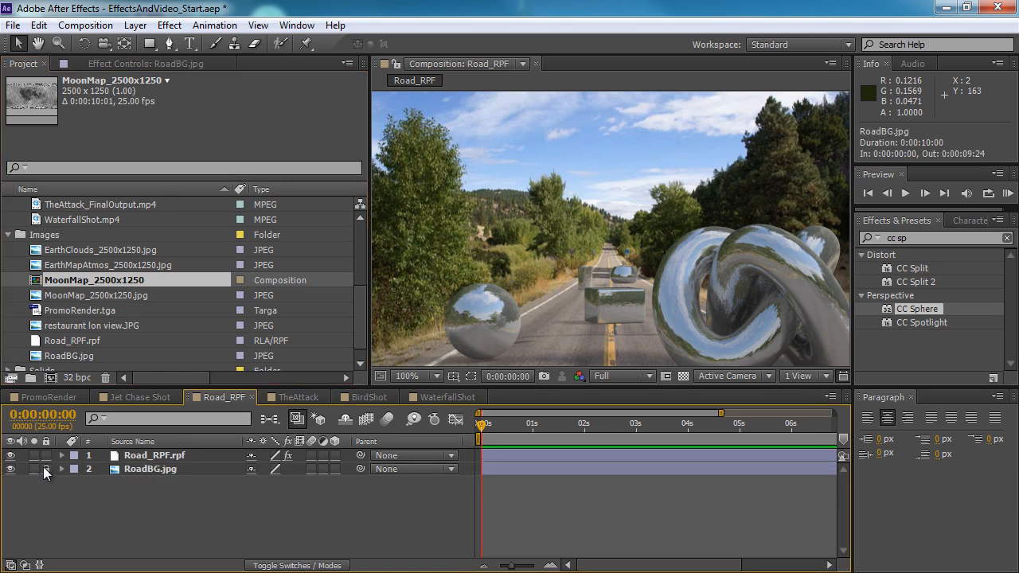
- Isolate the Road_RPF.rpf layer to view it without the background, and restore the full composite view
left_click(123, 460)
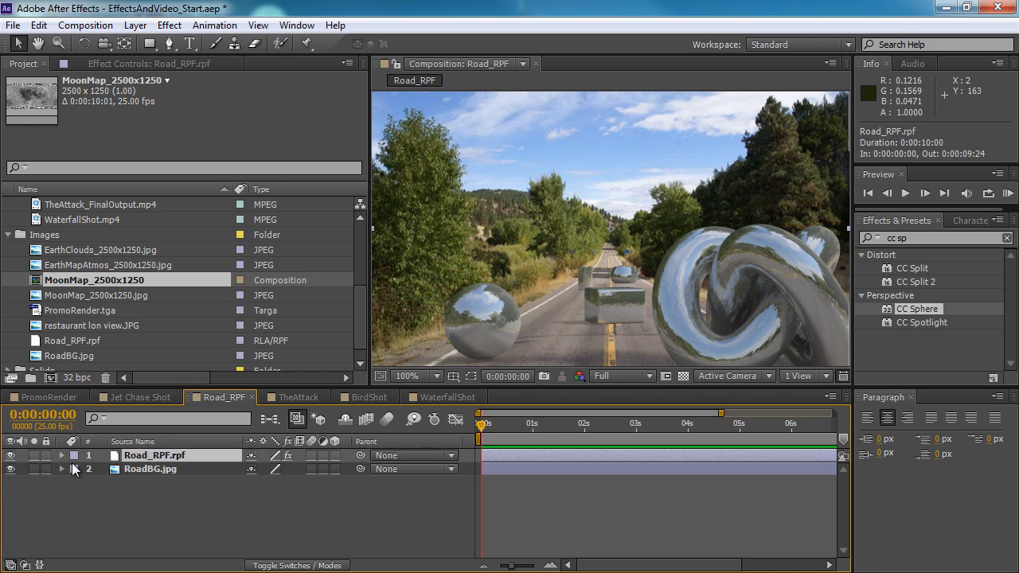
left_click(39, 455)
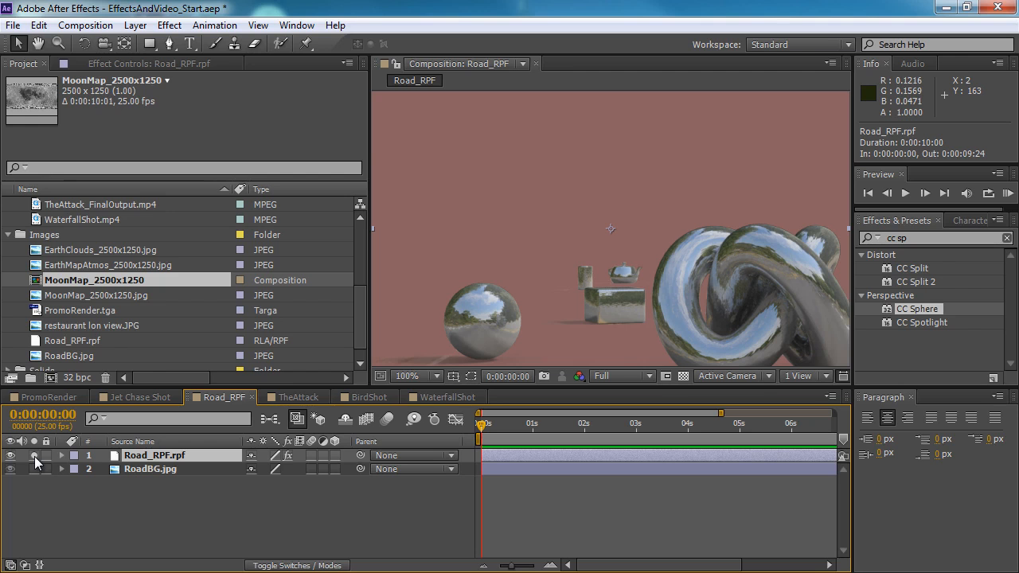
left_click(34, 455)
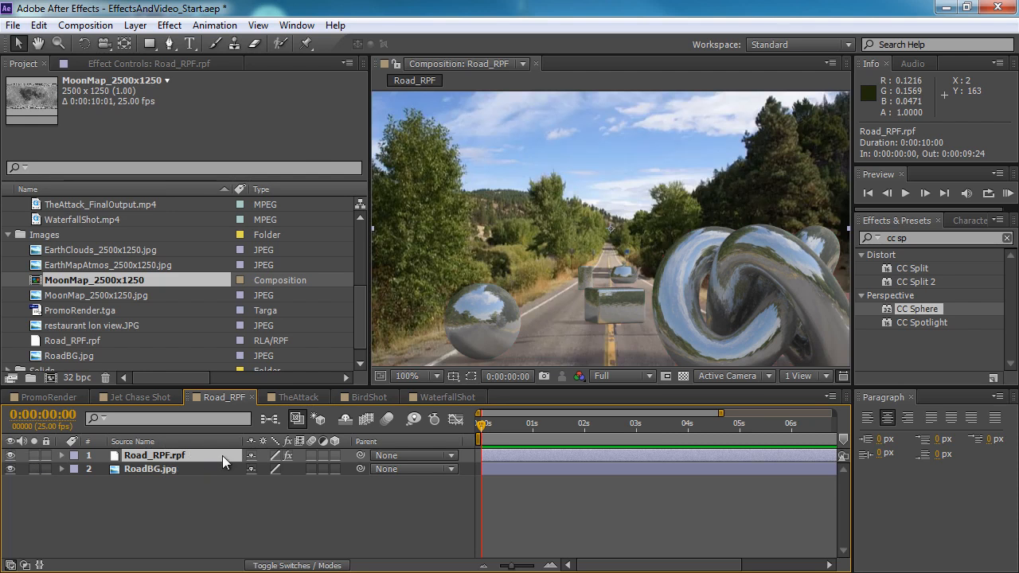
- Compare the footage details of Road_RPF.rpf and RoadBG.jpg in the project
left_click(83, 341)
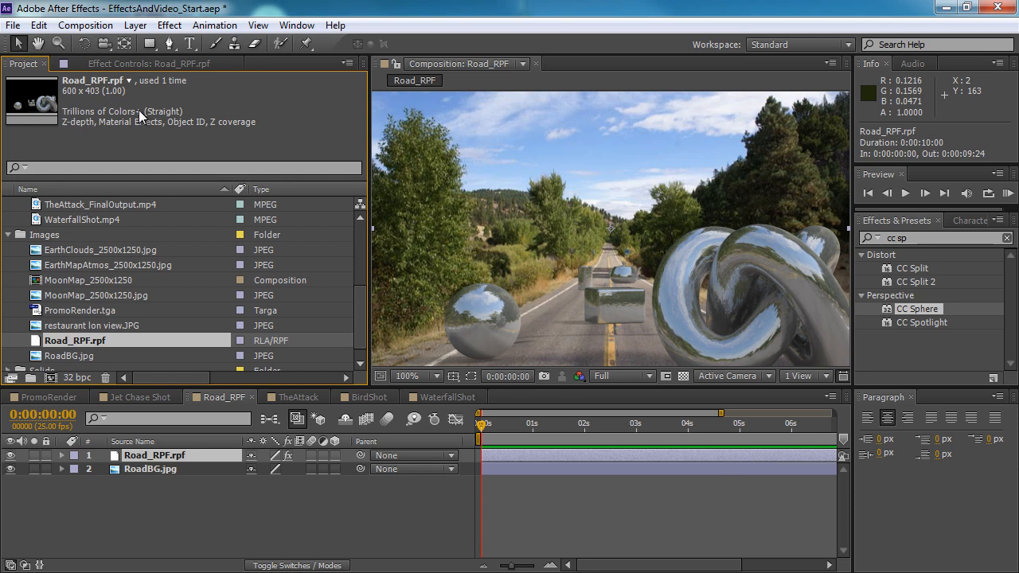
left_click(85, 353)
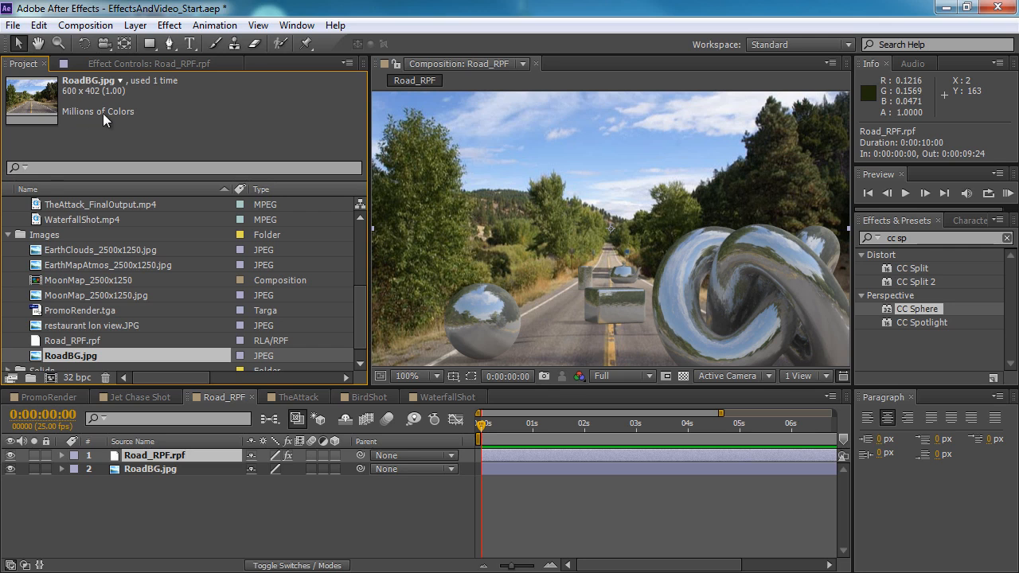
left_click(80, 343)
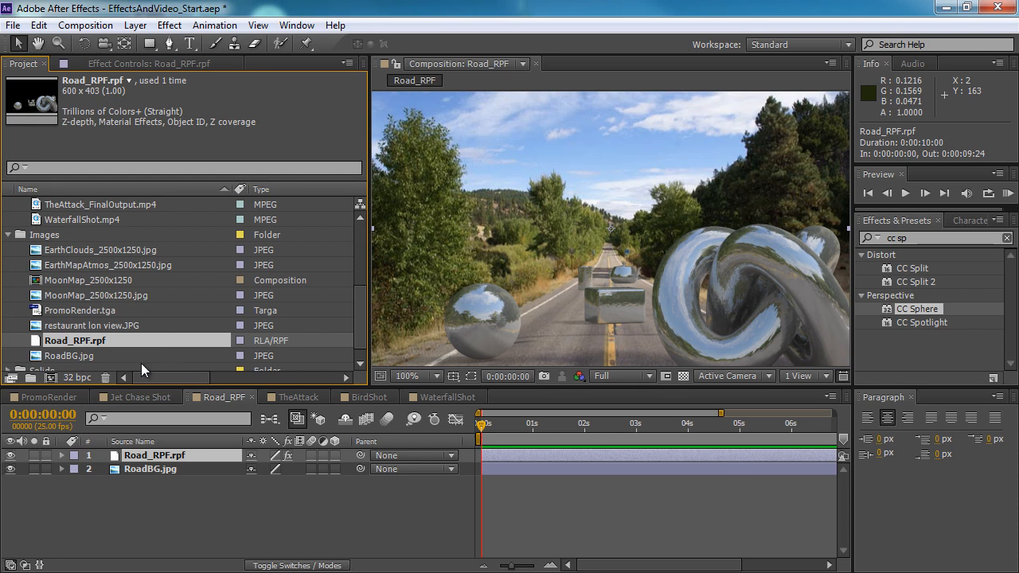
- Remove all existing effects from the Road_RPF.rpf layer
left_click(191, 457)
key("ctrl+shift+e")
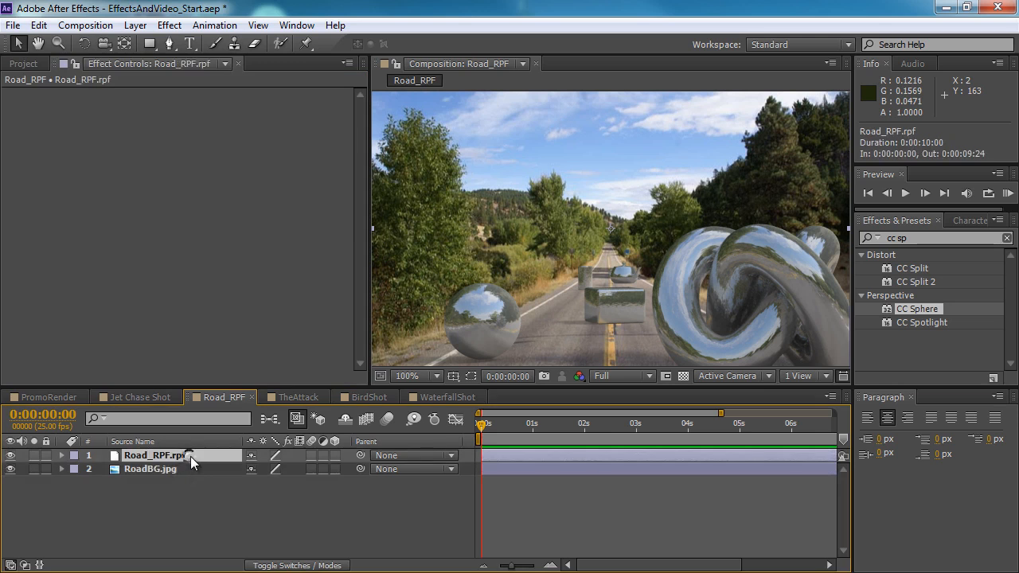
right_click(202, 132)
left_click(178, 143)
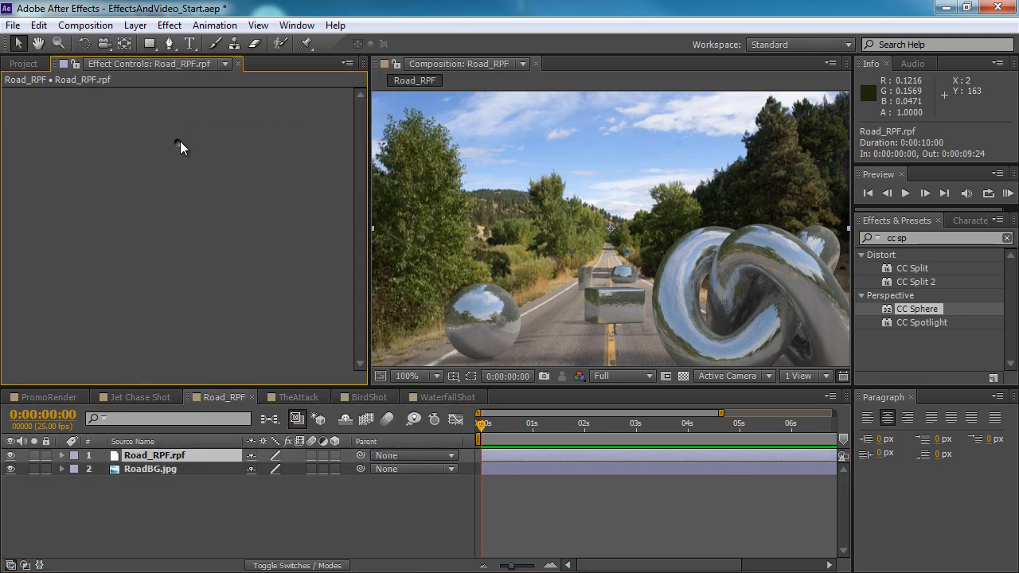
- Apply the Depth Matte effect to the Road_RPF.rpf layer, set its Depth to -1450 and recheck the source footage's channel details
right_click(184, 137)
mouse_move(236, 148)
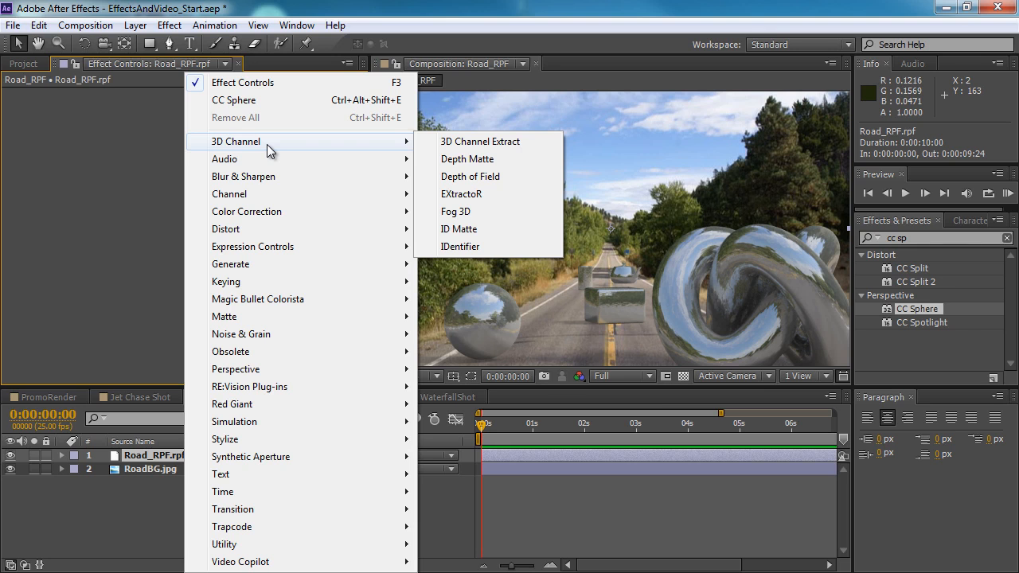
left_click(490, 160)
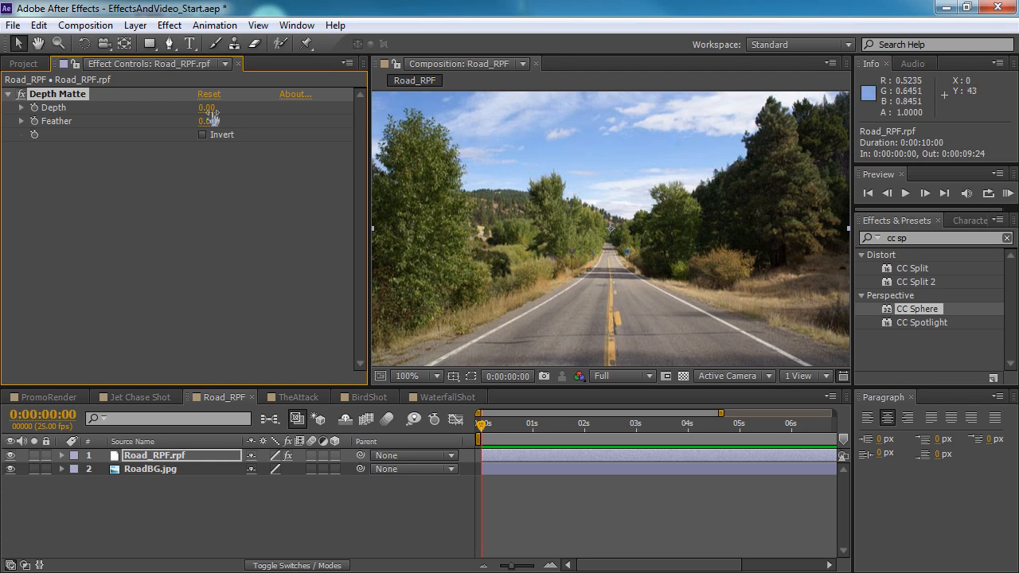
left_click_drag(207, 108, 123, 146)
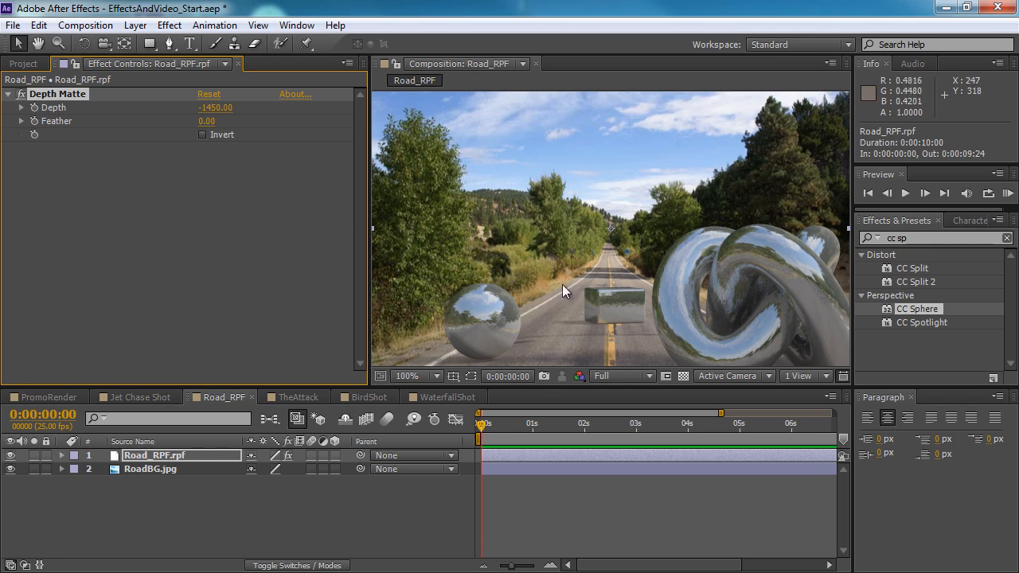
left_click(24, 64)
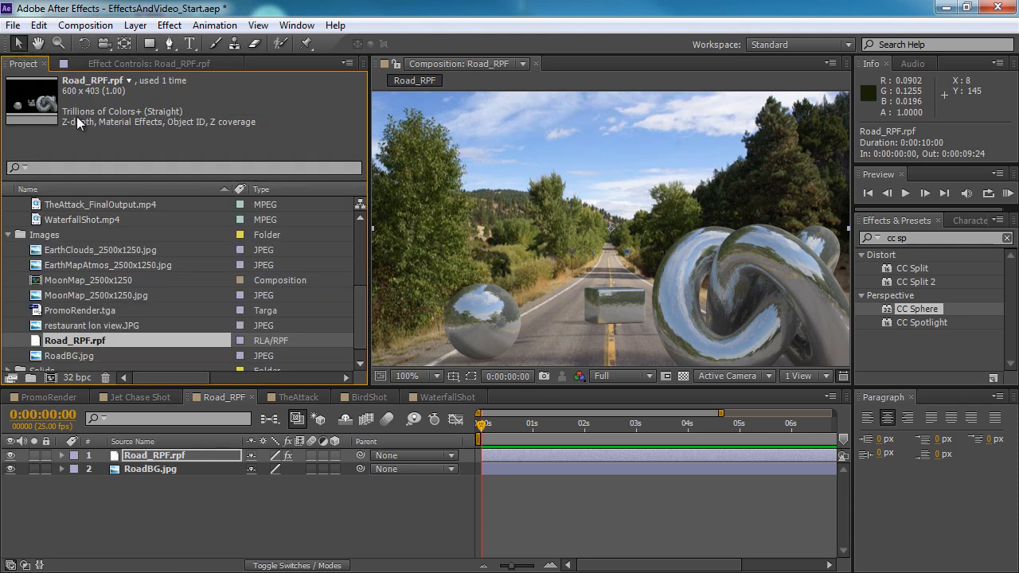
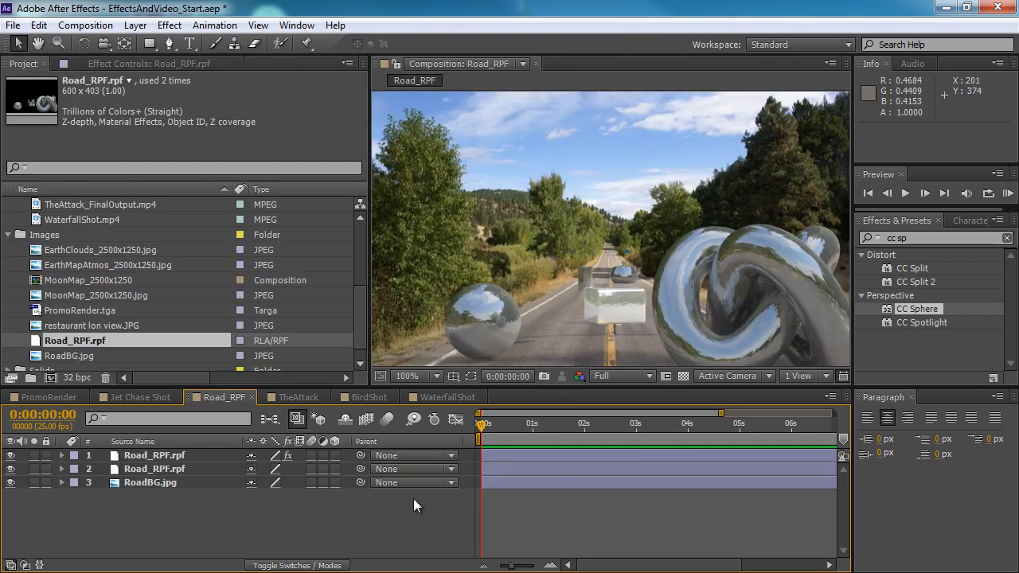
- Switch to TheAttack composition and RAM-preview it with its full 10-second timeline in view
left_click(300, 398)
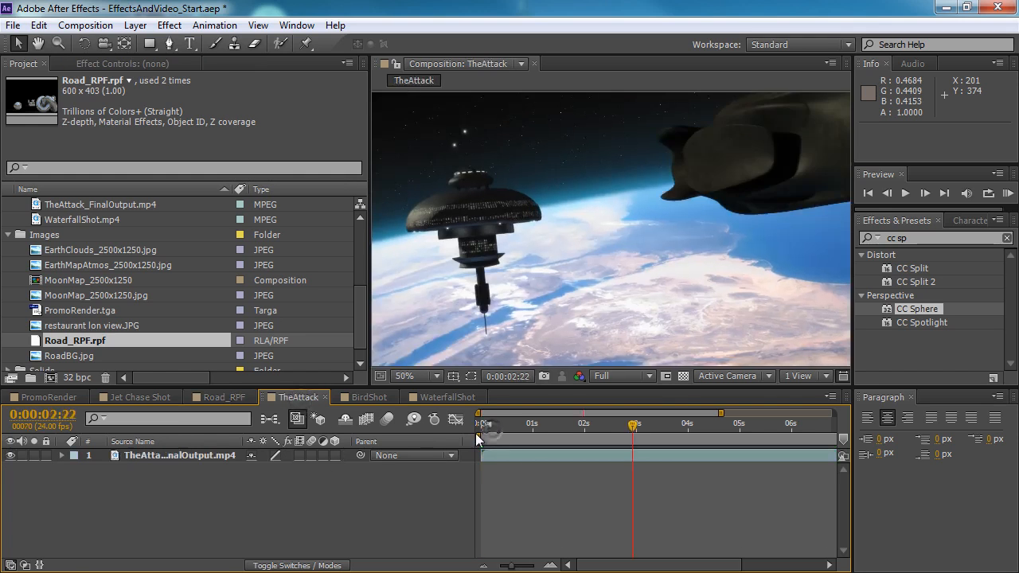
left_click_drag(721, 414, 906, 420)
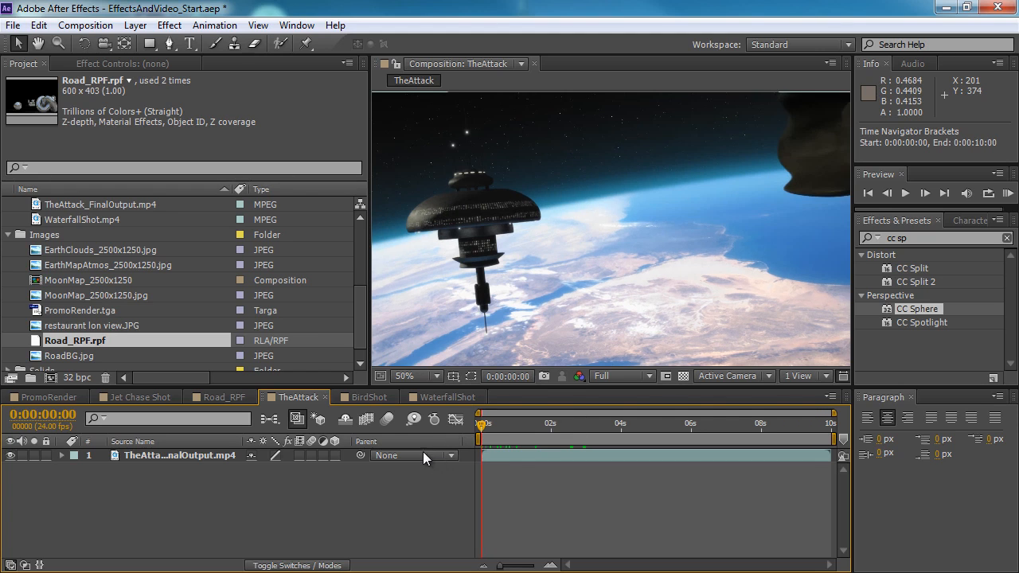
left_click(1008, 192)
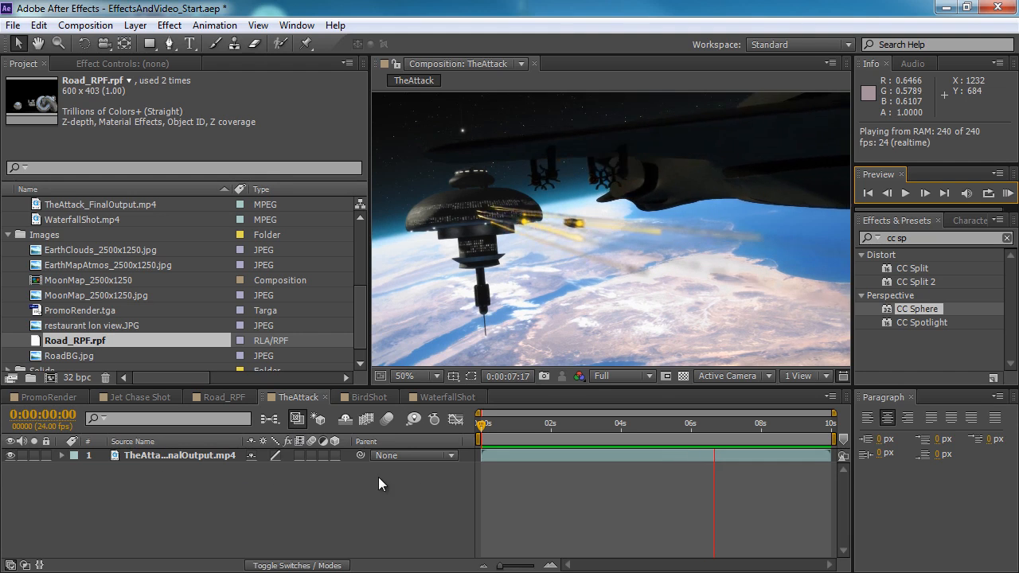
key("space")
- Hide the timeline's Parent column and show the In, Out, Duration and Stretch columns
right_click(393, 440)
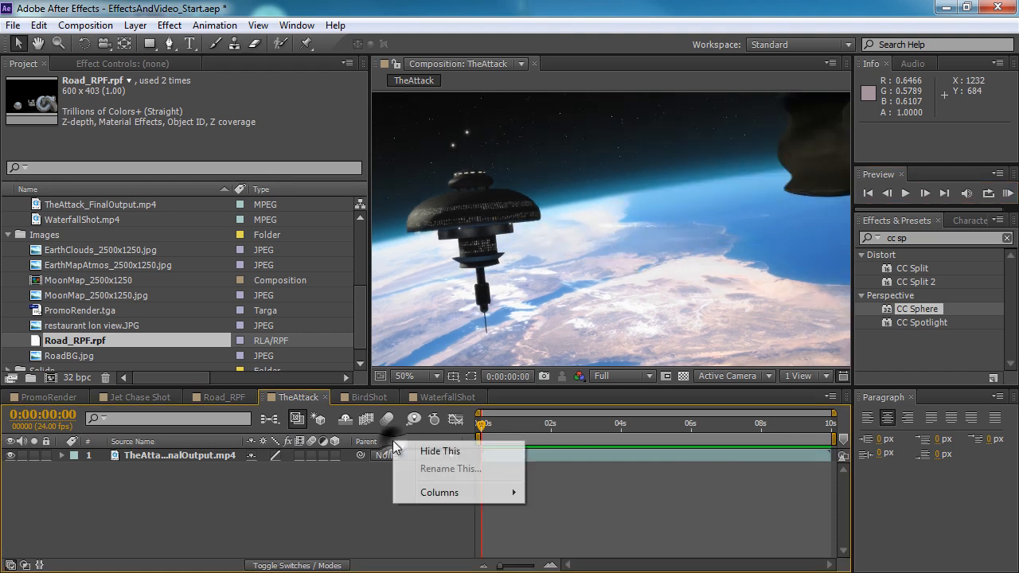
left_click(422, 450)
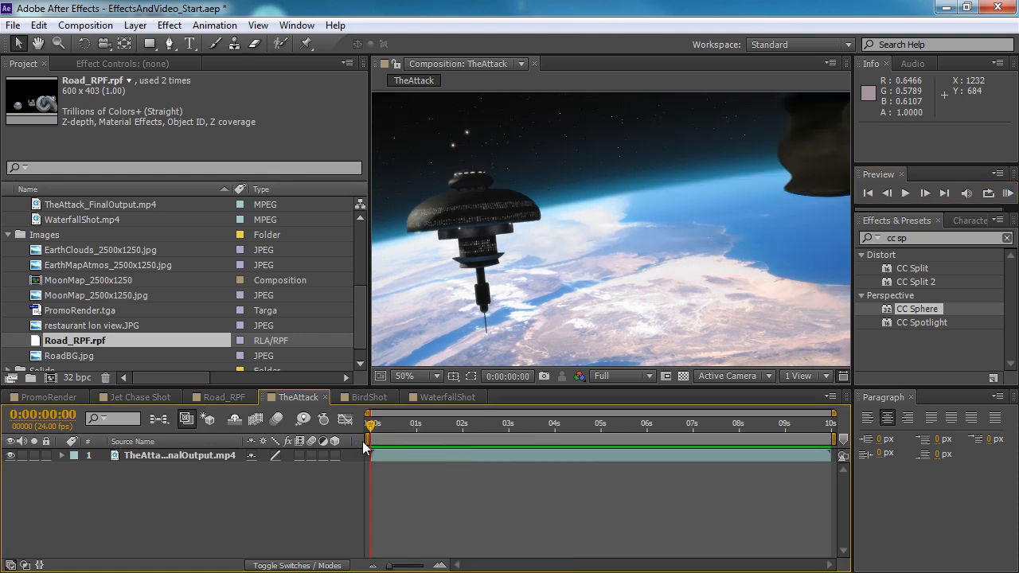
left_click(300, 566)
left_click(300, 566)
left_click(301, 566)
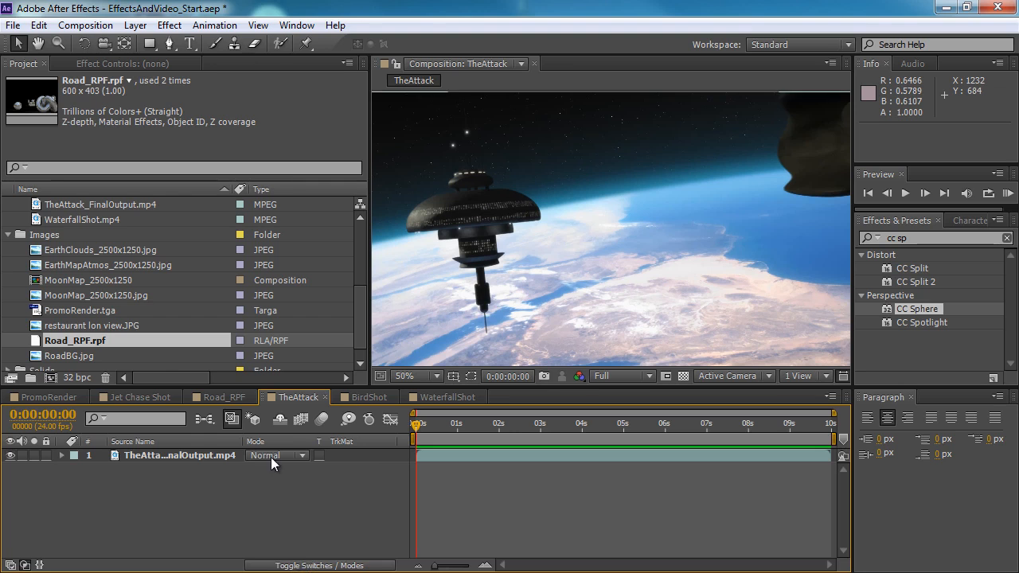
left_click(306, 565)
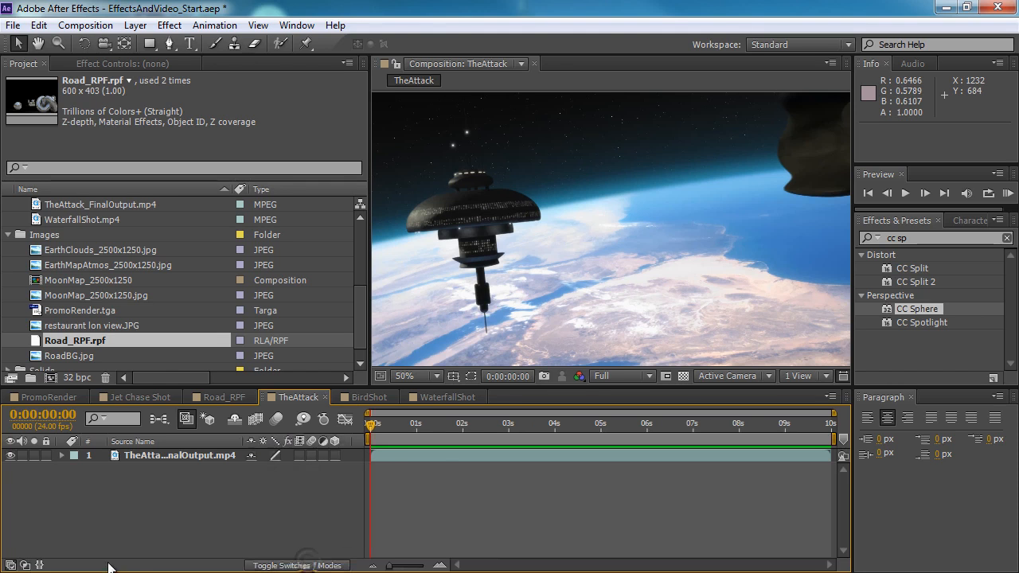
left_click(39, 565)
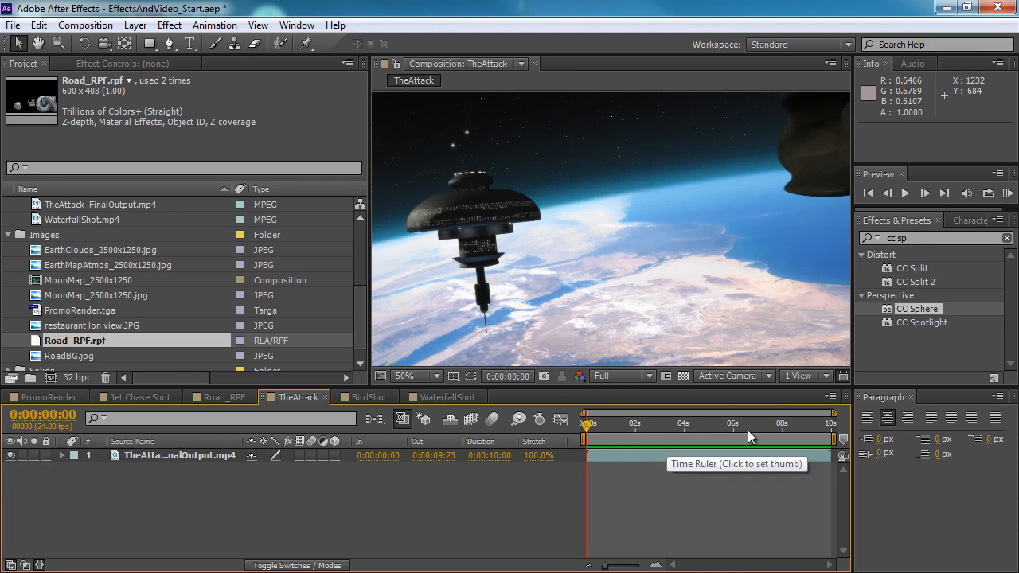
- Time-stretch TheAttack video layer to a new duration of 5 seconds
left_click_drag(789, 432, 520, 434)
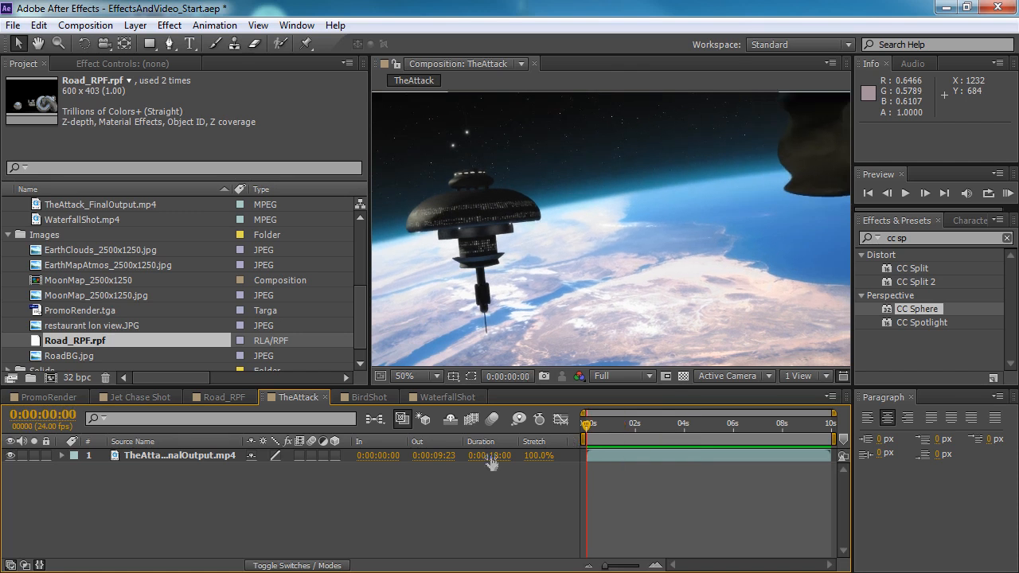
left_click(490, 456)
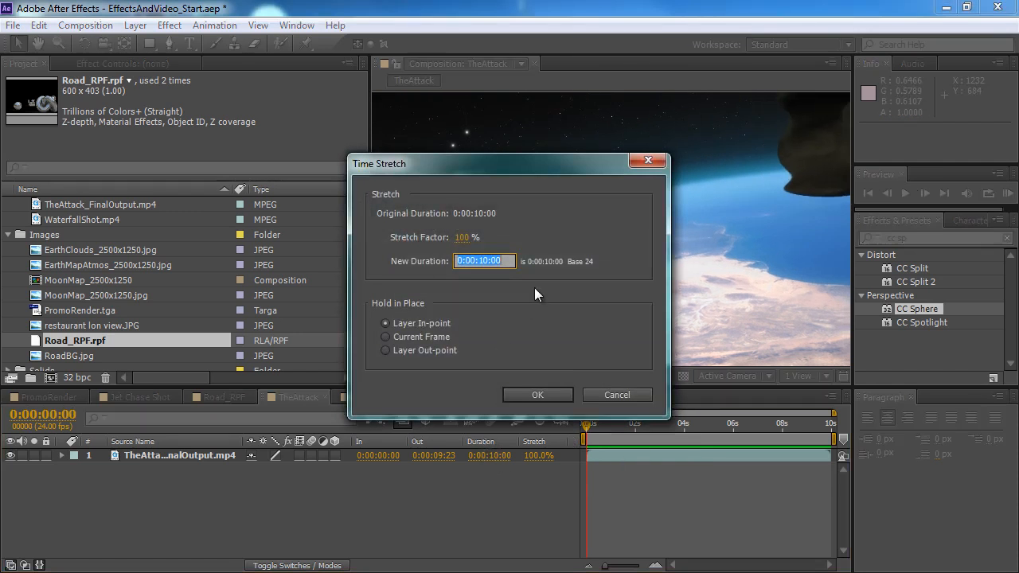
left_click_drag(524, 171, 672, 173)
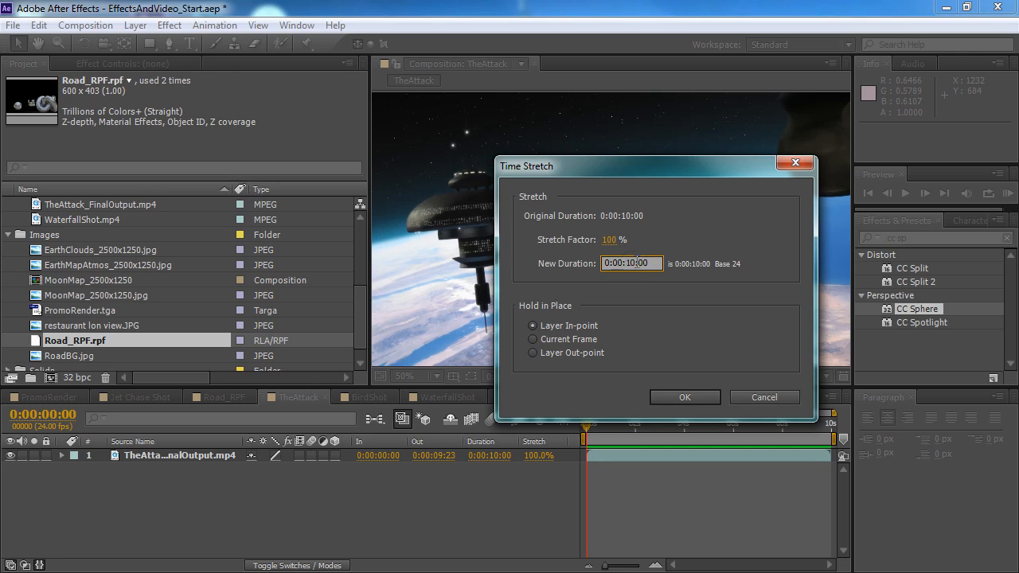
double_click(630, 264)
type("5")
left_click(682, 399)
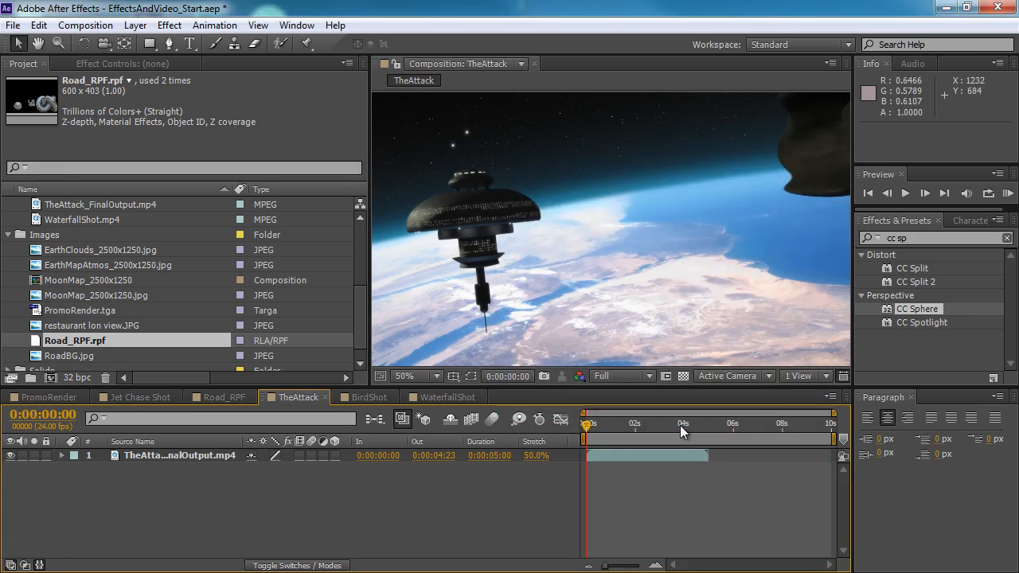
- Preview the shortened clip, scrub past its end and return to the start of the timeline
left_click(688, 426)
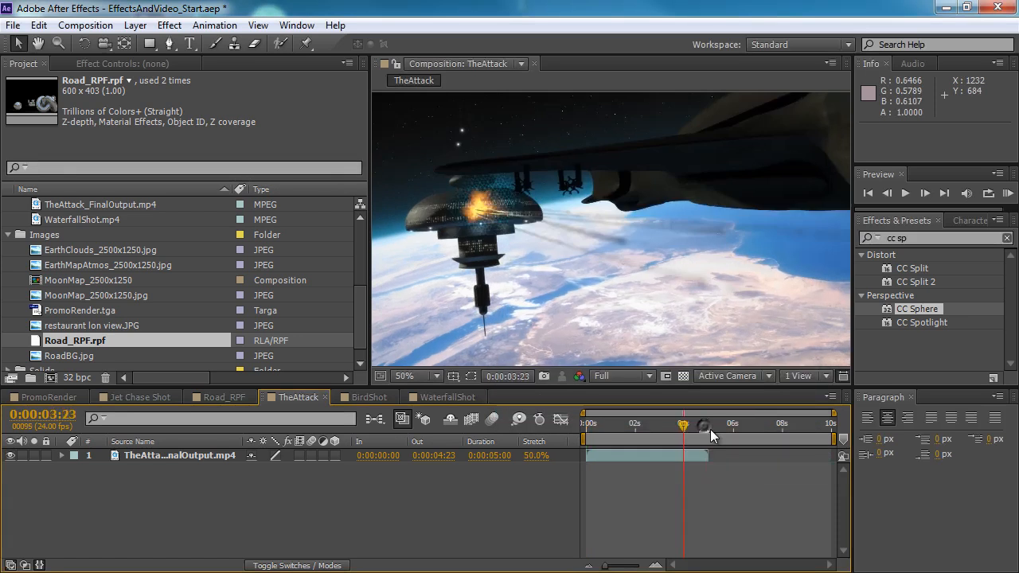
key("KP_0")
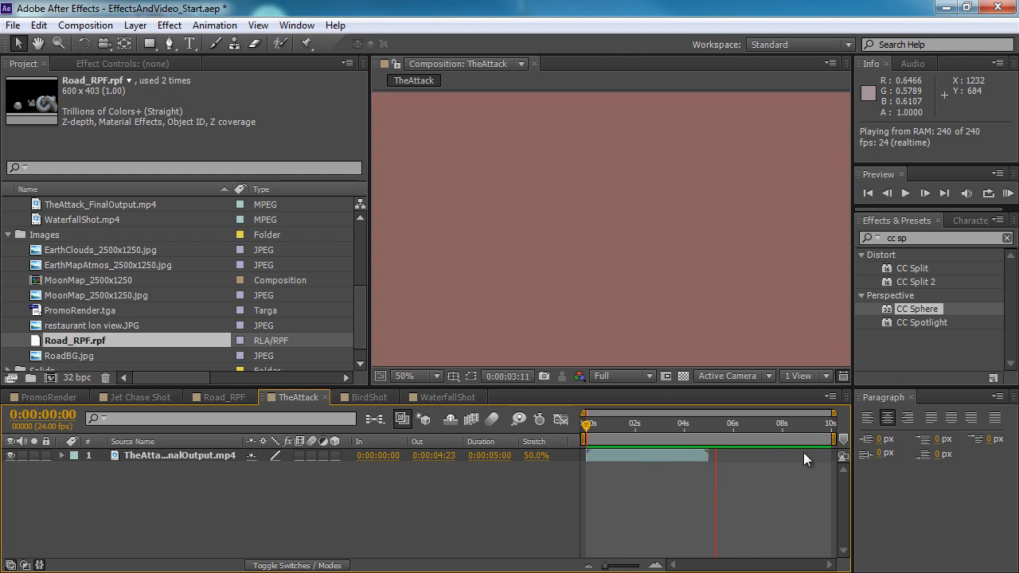
left_click_drag(724, 430, 800, 429)
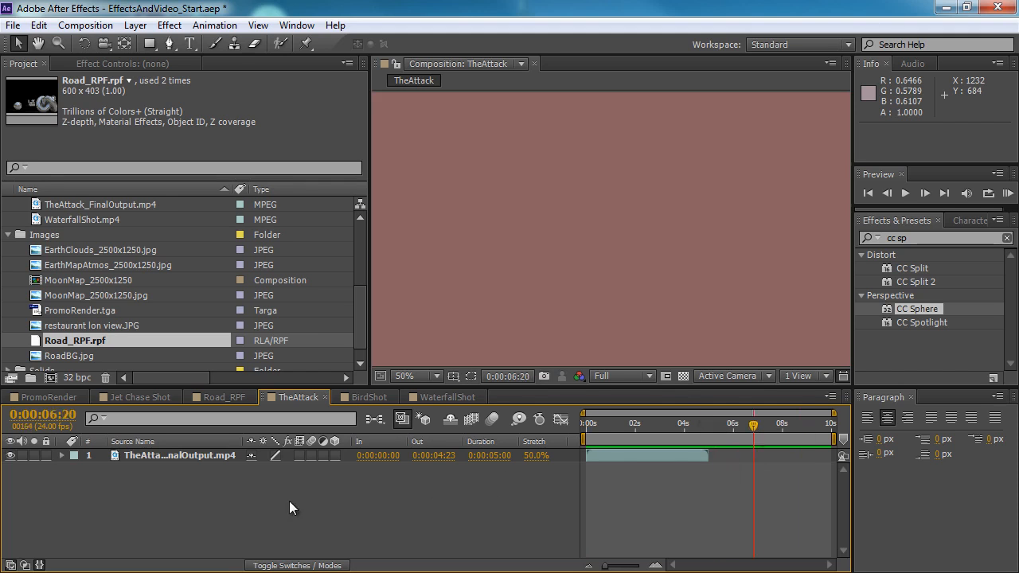
left_click_drag(605, 436, 544, 445)
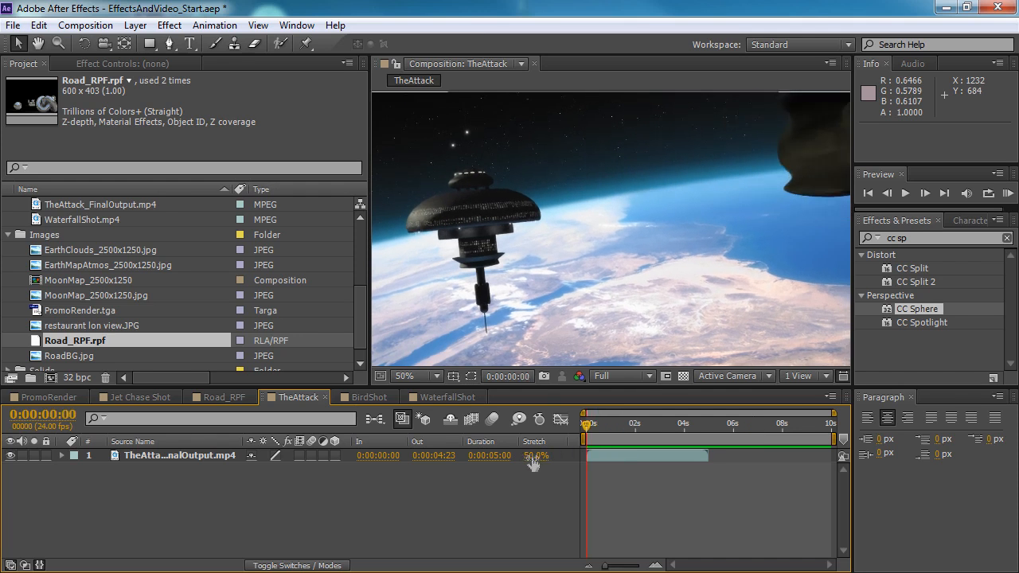
- Set the stretch factor of TheAttack video layer to 150%
left_click(534, 459)
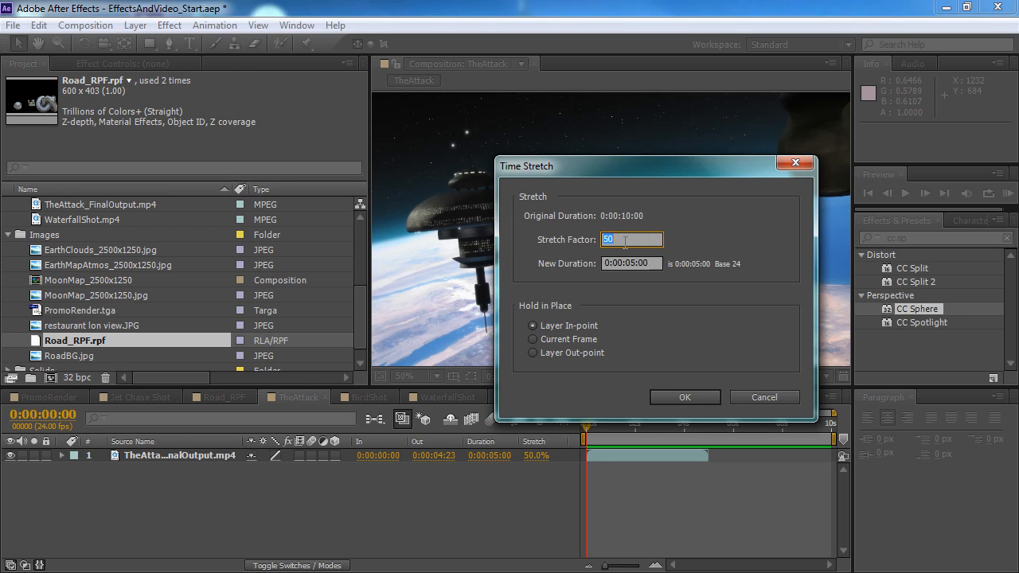
type("150")
left_click(684, 397)
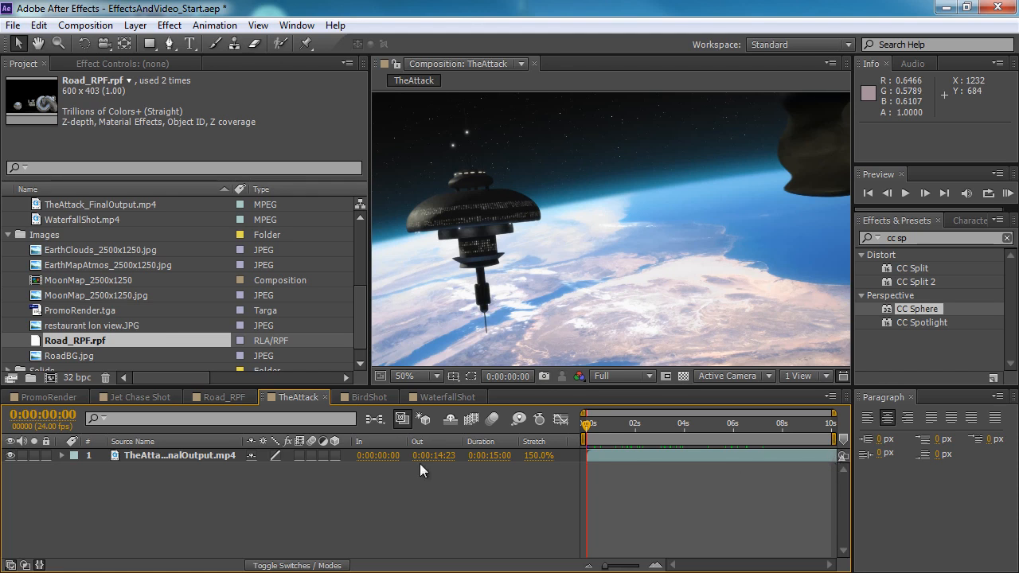
- RAM-preview the slowed-down clip, return to the first frame and check the layer's Time Stretch settings without changing them
left_click(602, 422)
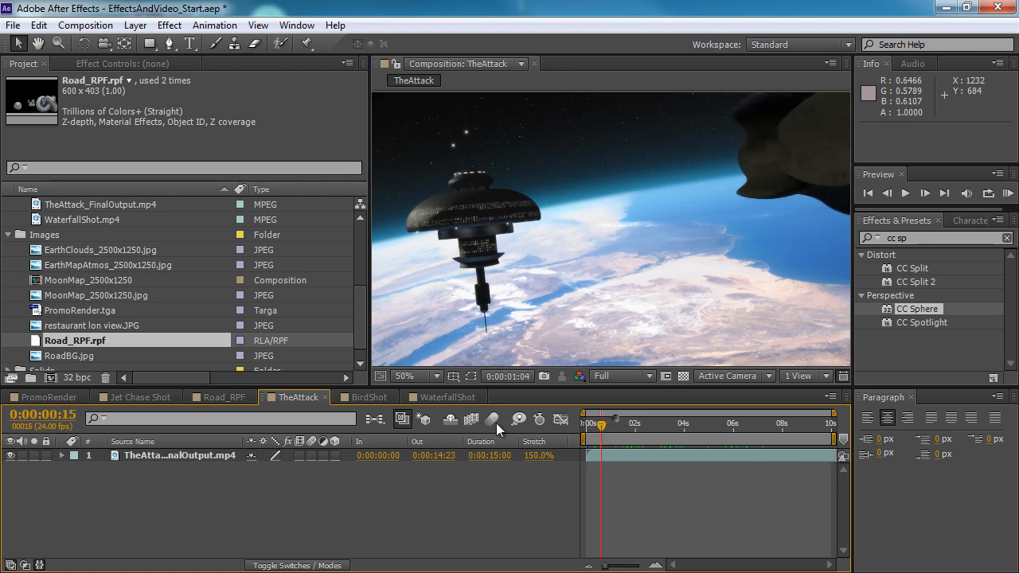
left_click(1006, 193)
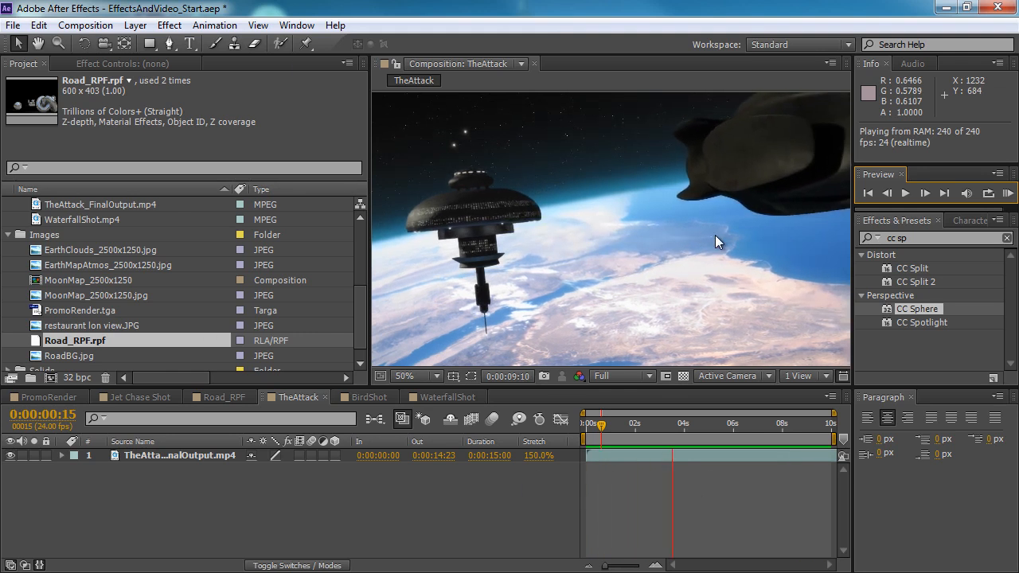
left_click_drag(665, 425, 522, 455)
left_click(507, 459)
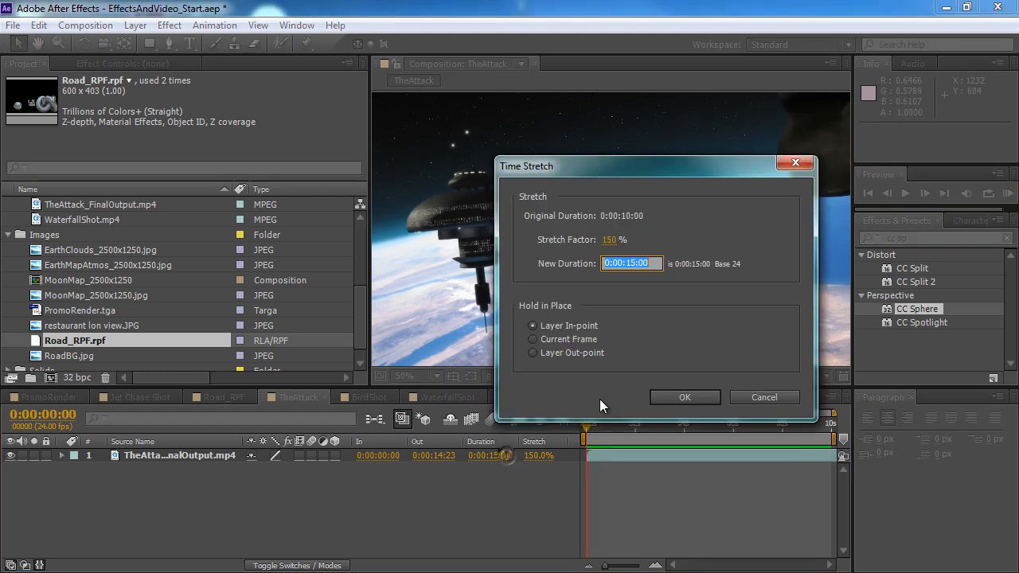
left_click(774, 398)
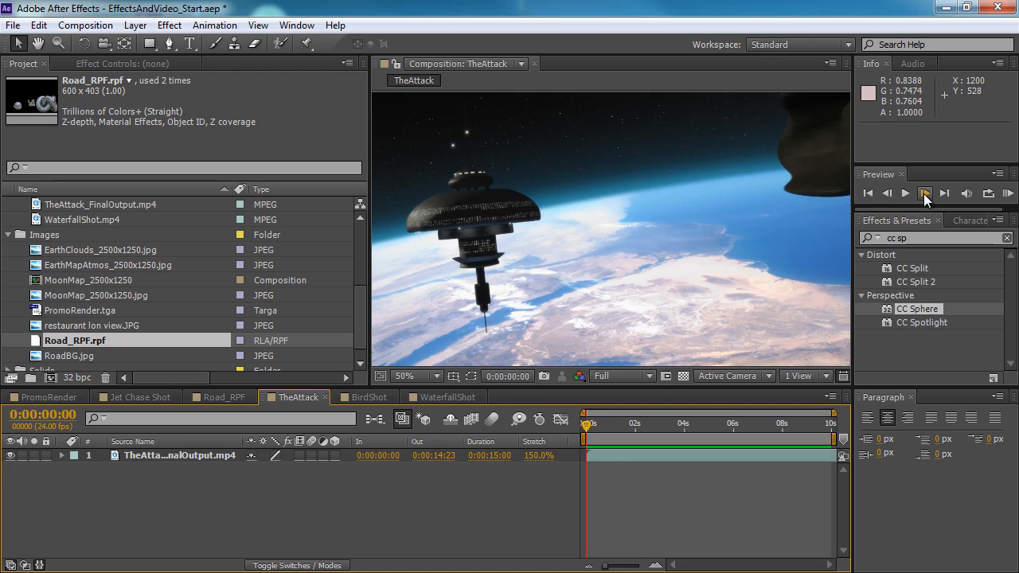
- Examine TheAttack clip's motion frame by frame around the dark object at 100% magnification and return to the first frame
left_click(924, 194)
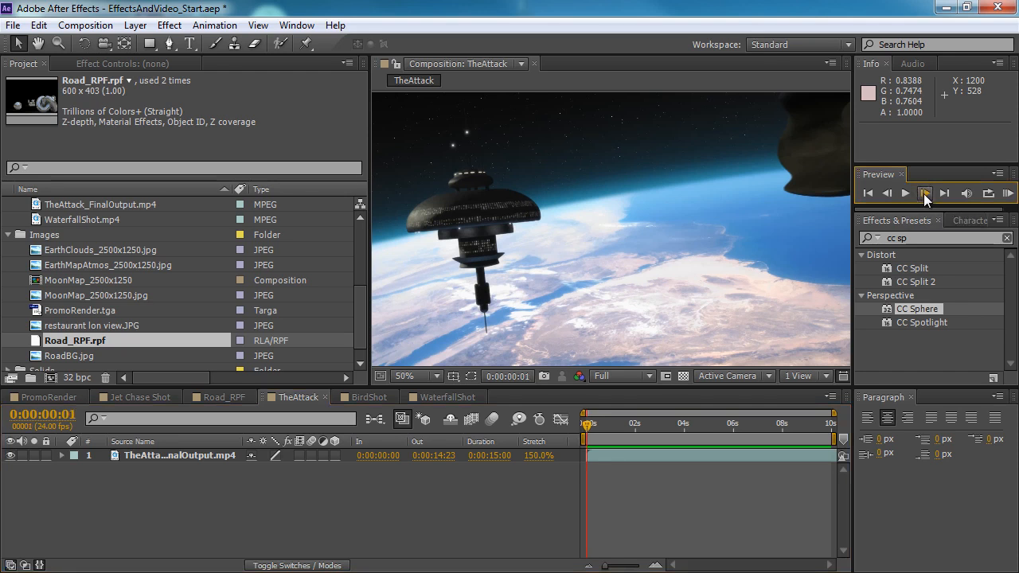
left_click(887, 194)
scroll(795, 200, "up", 2)
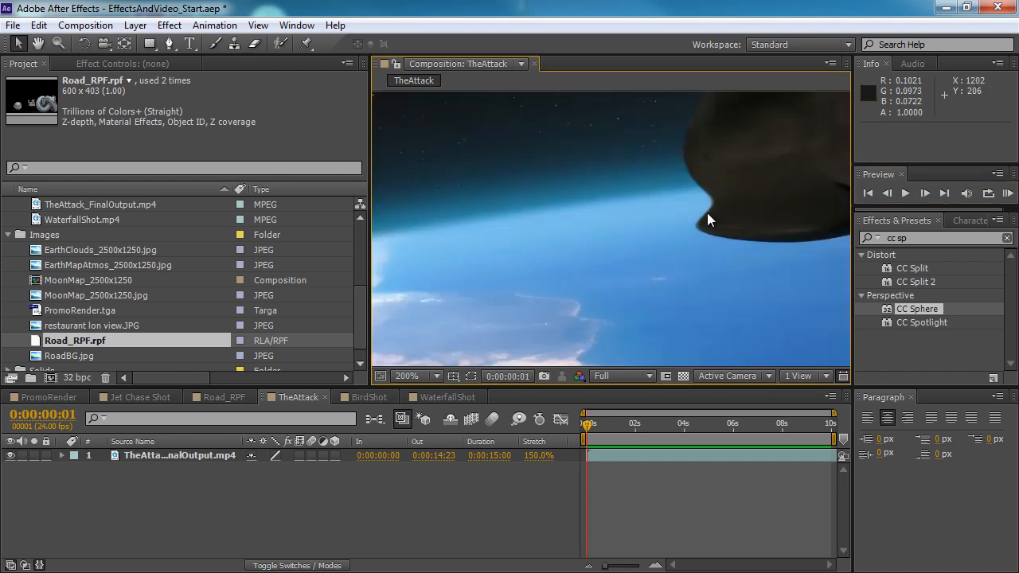
scroll(765, 232, "down", 1)
left_click_drag(757, 228, 744, 284)
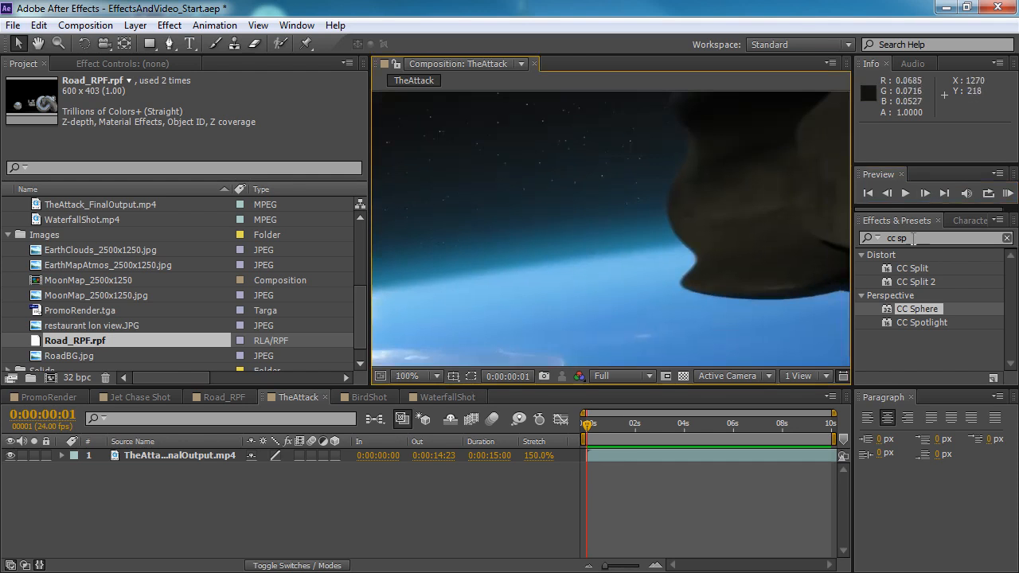
left_click(926, 194)
left_click(926, 193)
left_click(925, 193)
left_click(925, 193)
left_click(925, 194)
left_click(925, 194)
left_click(925, 193)
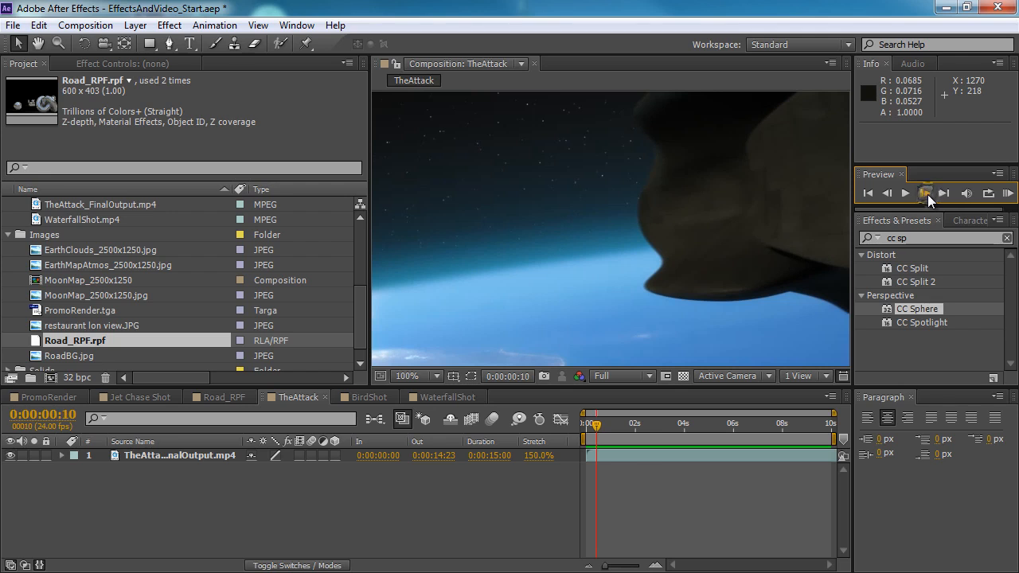
left_click(927, 194)
left_click(926, 194)
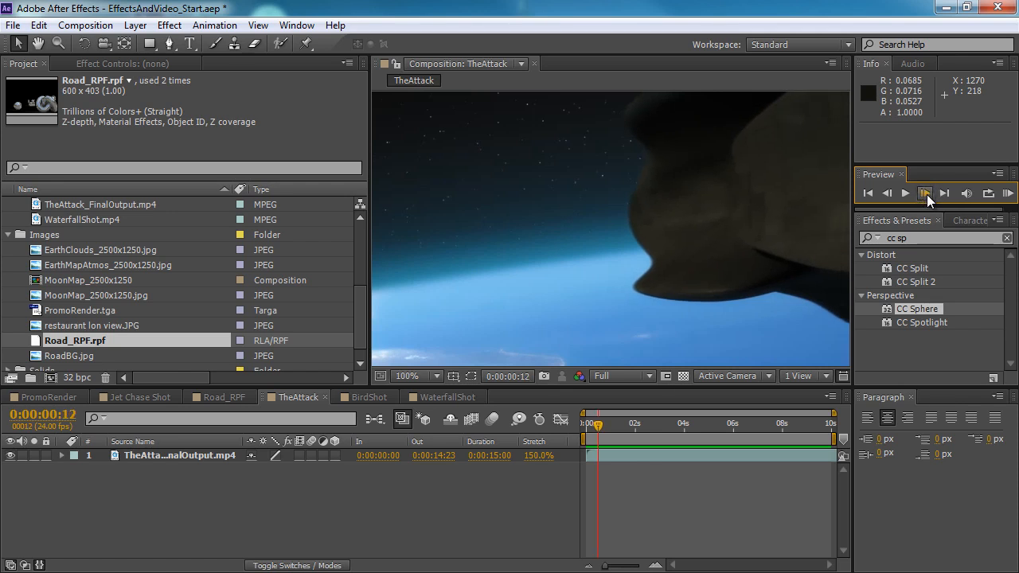
left_click(927, 194)
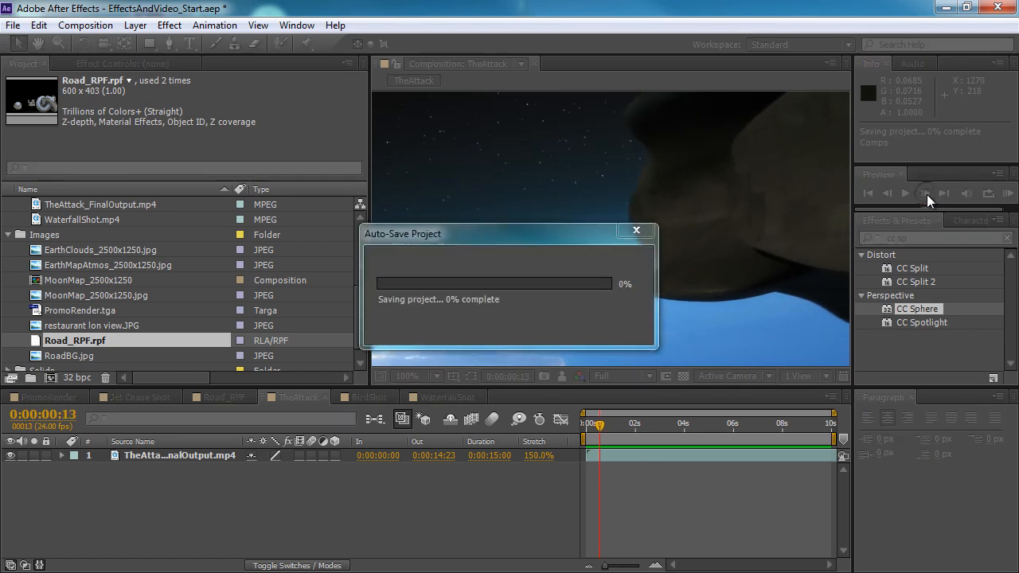
left_click(923, 196)
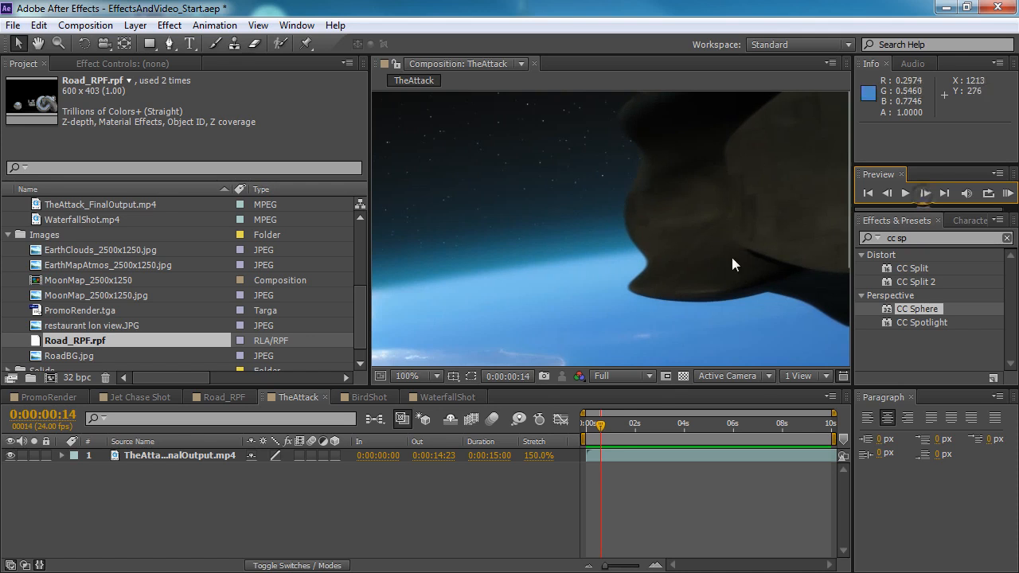
left_click_drag(615, 424, 512, 467)
scroll(726, 211, "down", 2)
left_click_drag(675, 275, 774, 225)
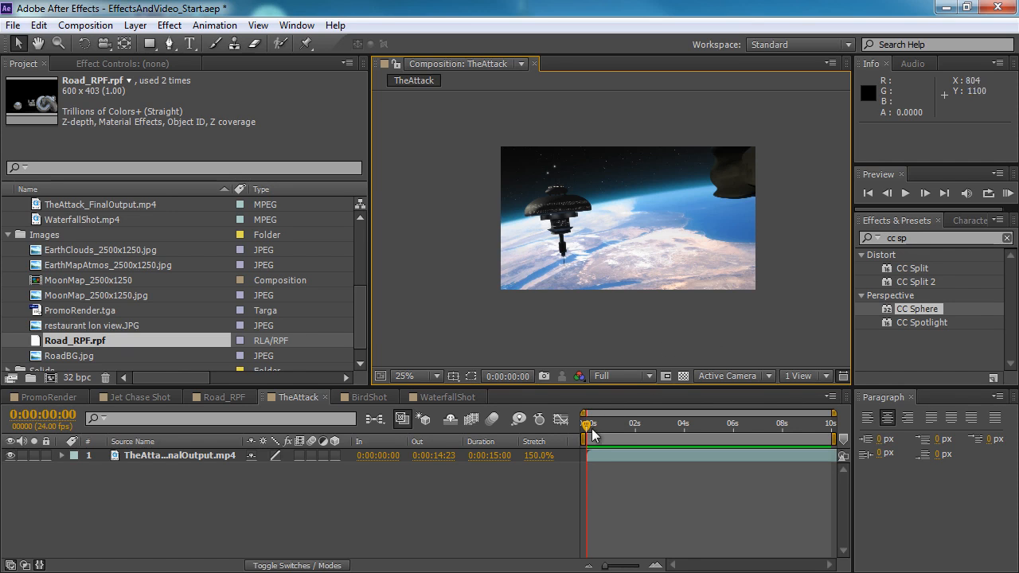
- Set the stretch factor of TheAttack video layer to 200% and return to the start of the timeline
left_click_drag(588, 428, 593, 423)
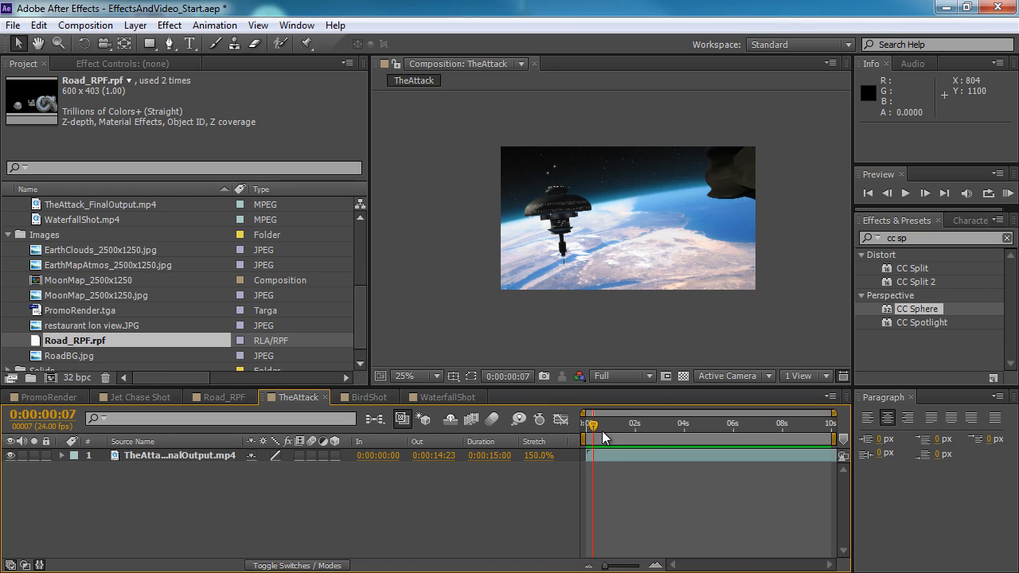
left_click(539, 455)
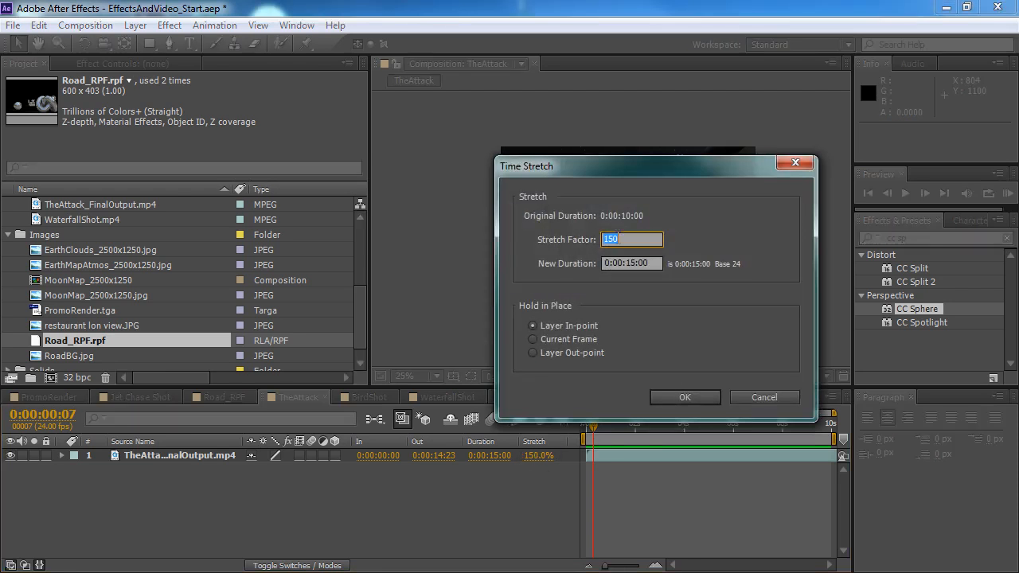
type("200")
left_click(660, 395)
left_click_drag(593, 423, 578, 430)
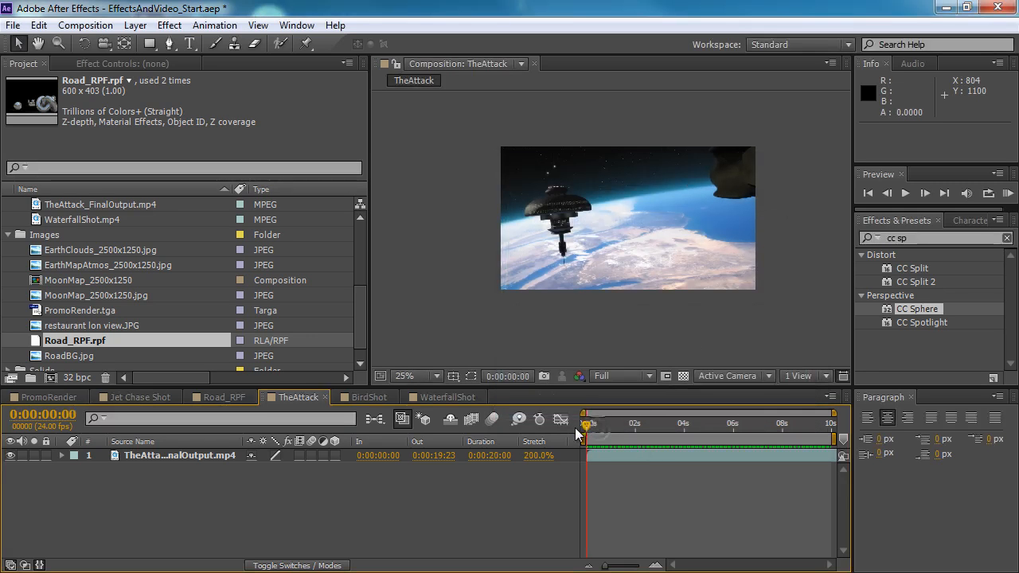
- Step forward frame by frame through the slowed clip, and RAM-preview it from the first frame
key("Page_Down")
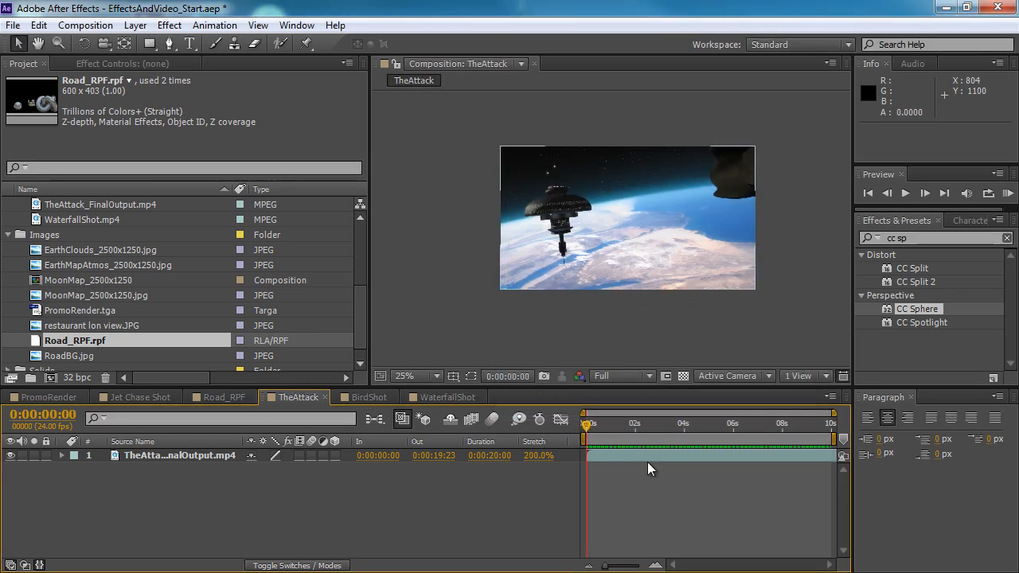
key("Page_Down")
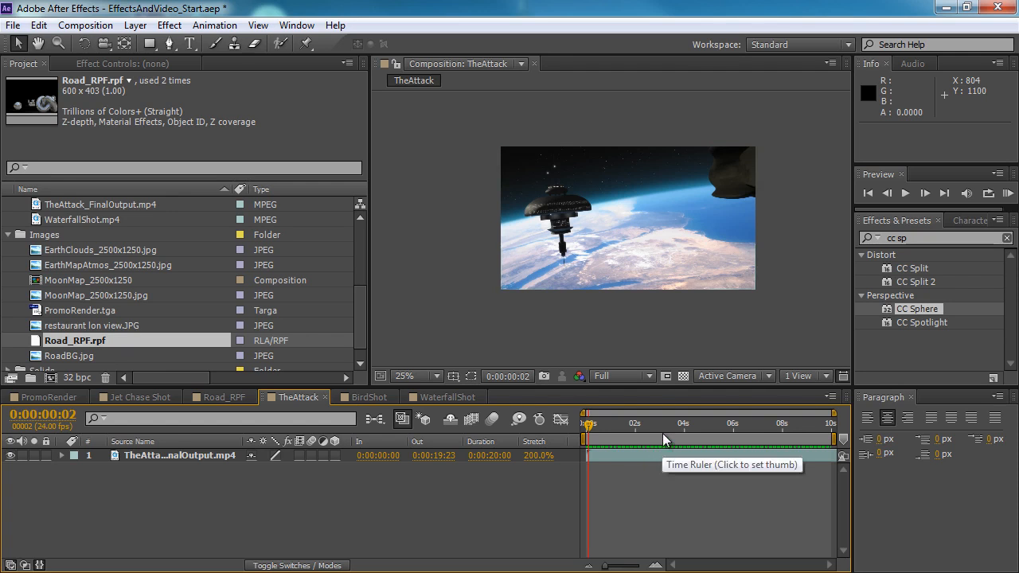
key("Page_Down")
key("Page_Down")
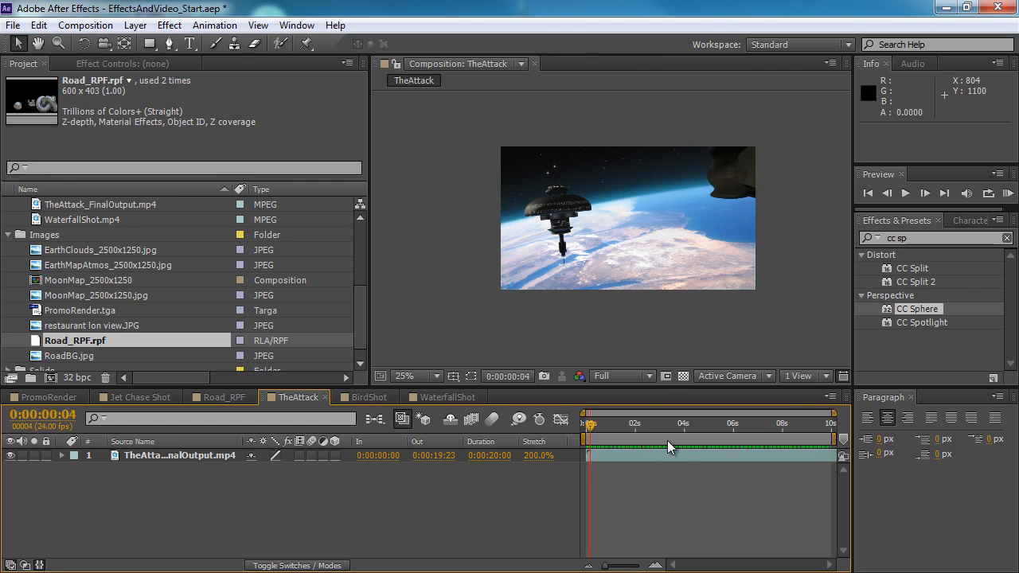
key("Page_Down")
key("Page_Down")
key("Page_Down")
key("Page_Down")
key("Page_Down")
key("End")
key("Home")
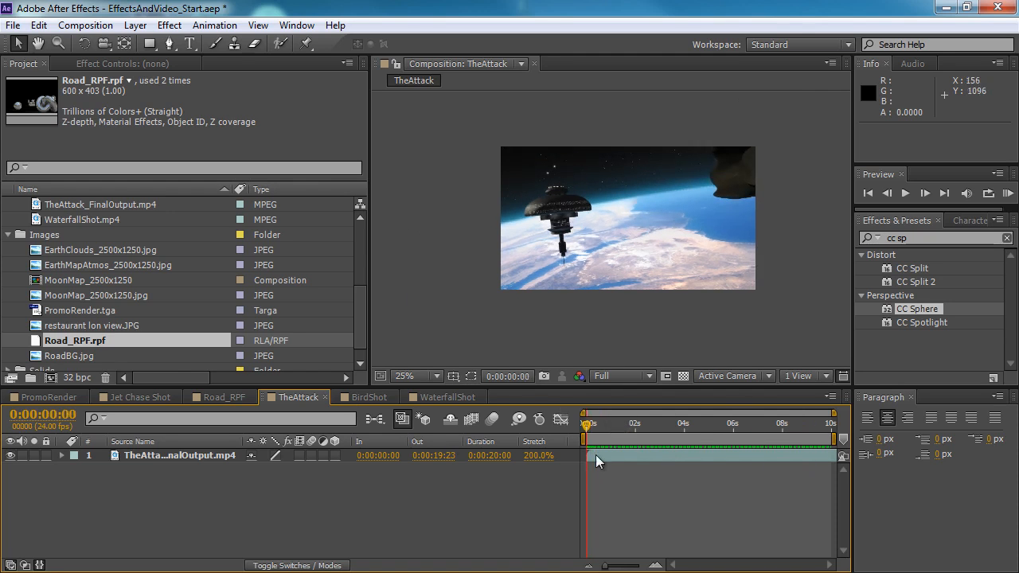
key("KP_0")
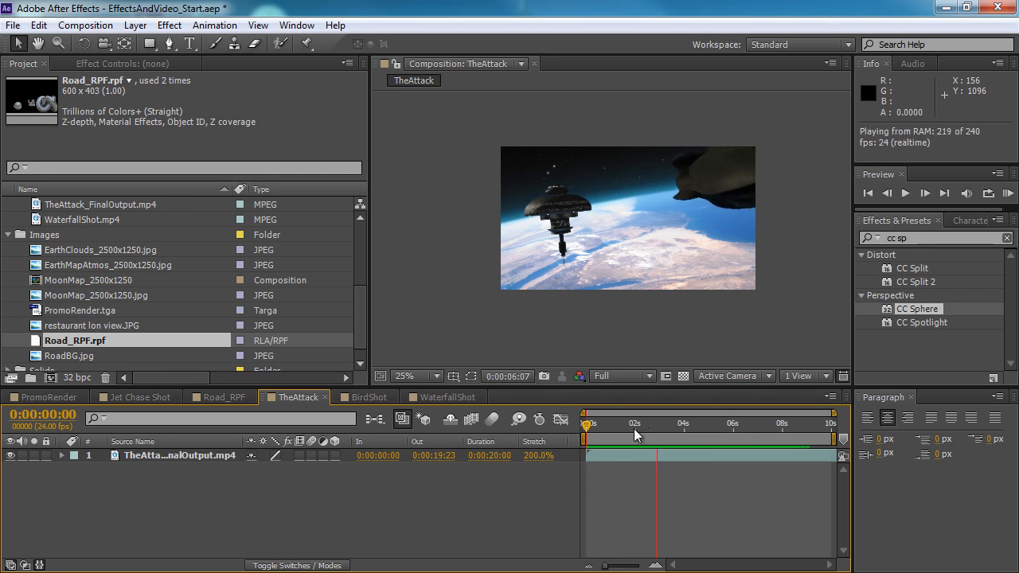
left_click(579, 440)
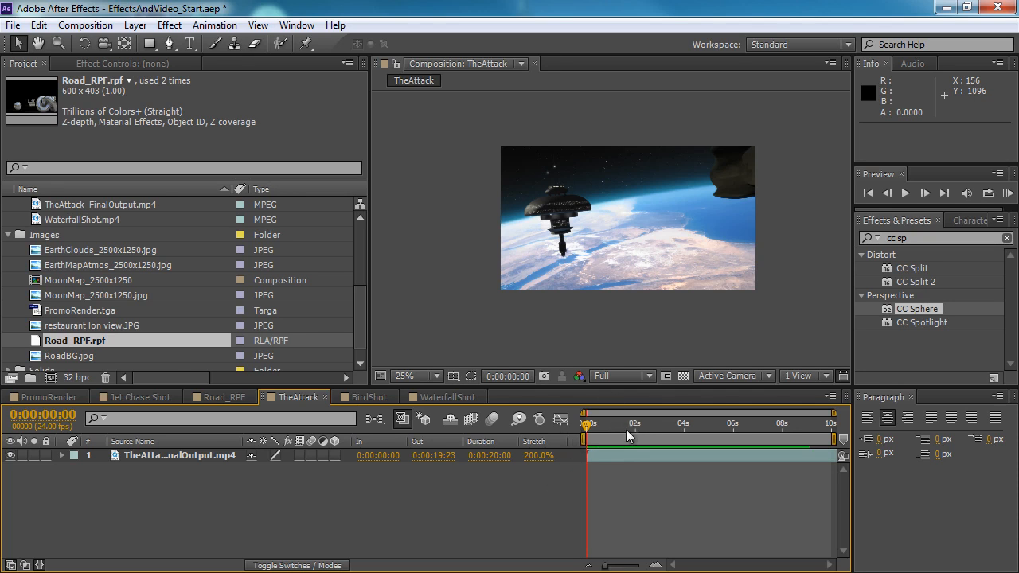
- Enable frame blending for TheAttack composition and set its video layer's frame blending to Pixel Motion
left_click(471, 422)
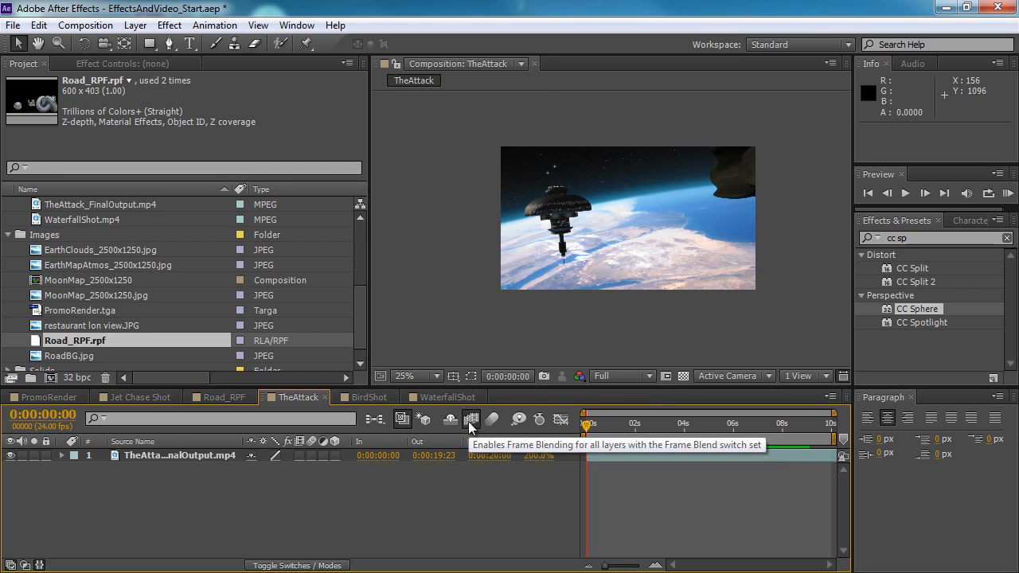
left_click(299, 455)
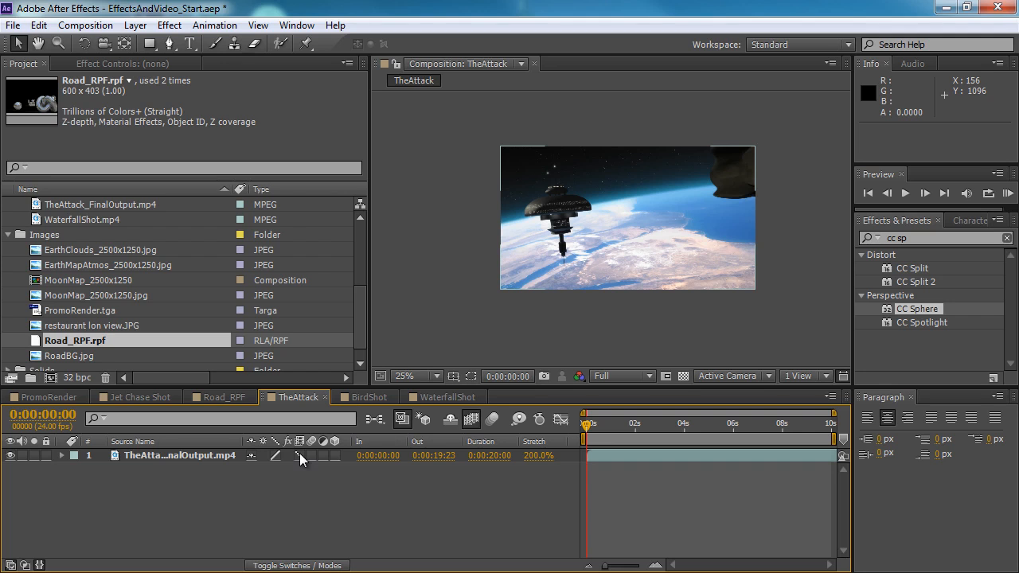
left_click(299, 456)
- RAM-preview the frame-blended clip at 50% magnification and stop the playback
scroll(578, 295, "up", 2)
left_click_drag(578, 294, 600, 306)
left_click(1005, 193)
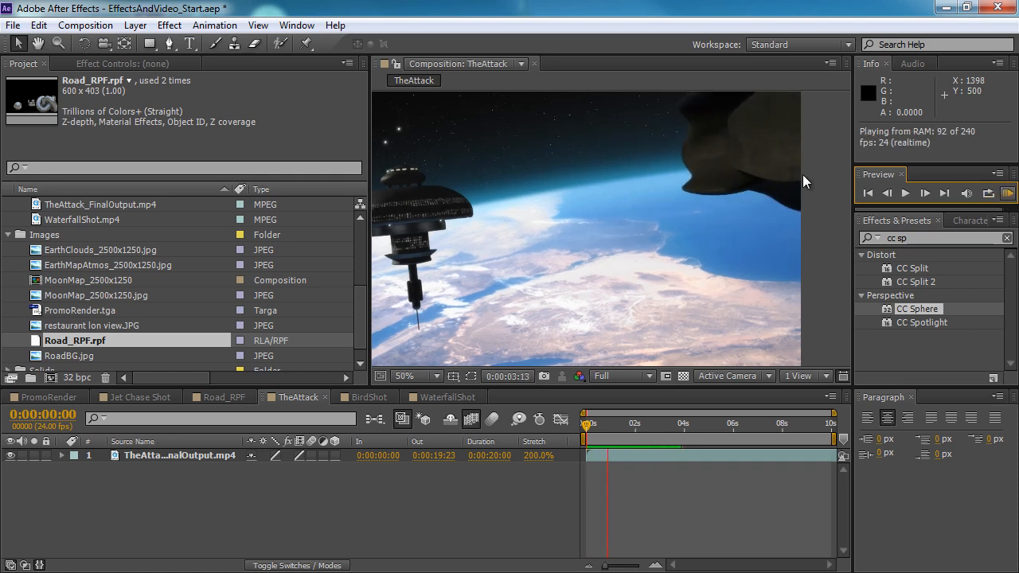
left_click(498, 498)
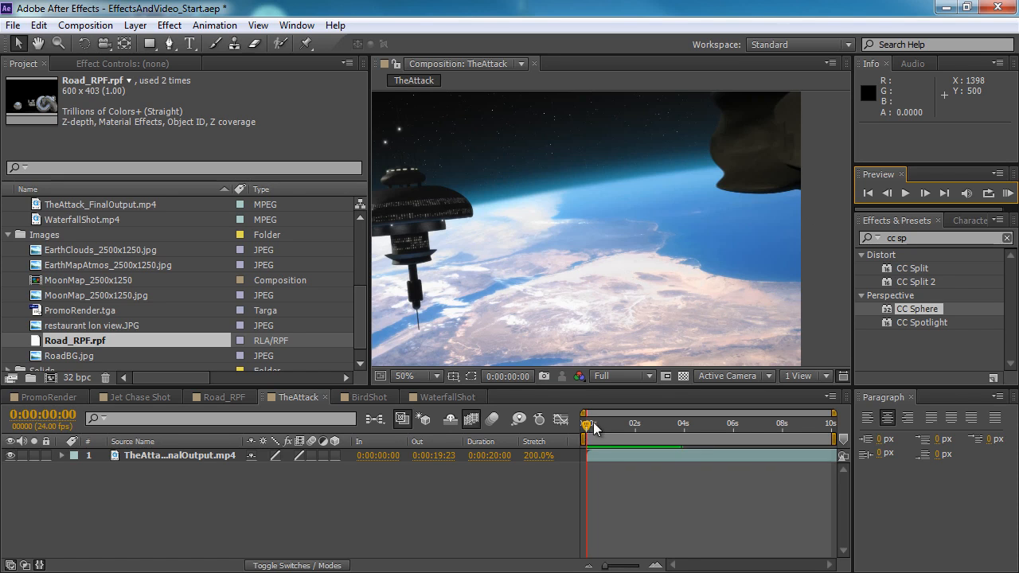
- Restore the stretch of TheAttack video layer to 100% with the playhead at the first frame
left_click_drag(585, 428, 558, 472)
key("ctrl+z")
left_click_drag(711, 424, 705, 475)
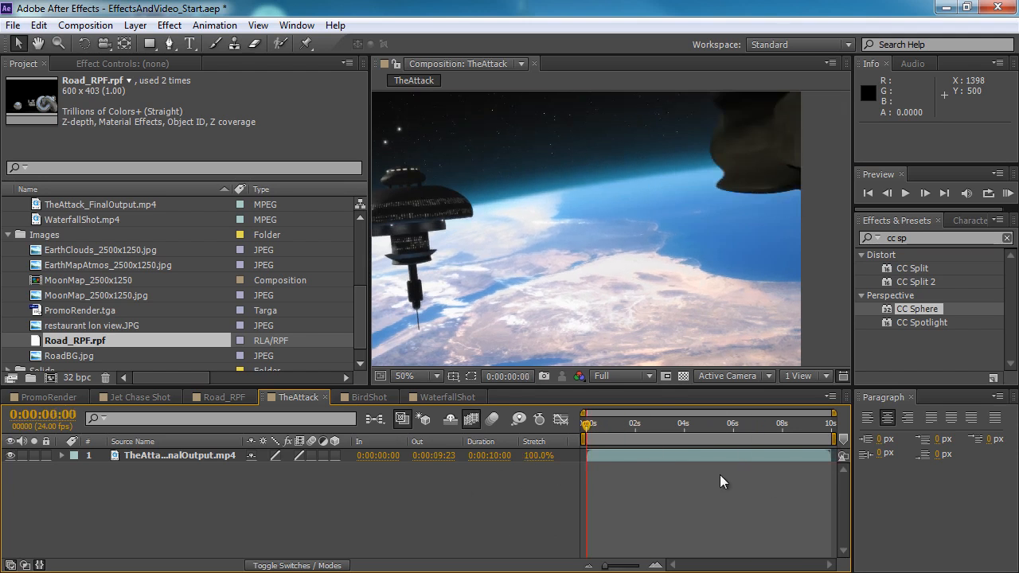
- Try trimming the end of TheAttack video layer to about 4 seconds, and extend it back to its full 10 seconds
left_click(835, 455)
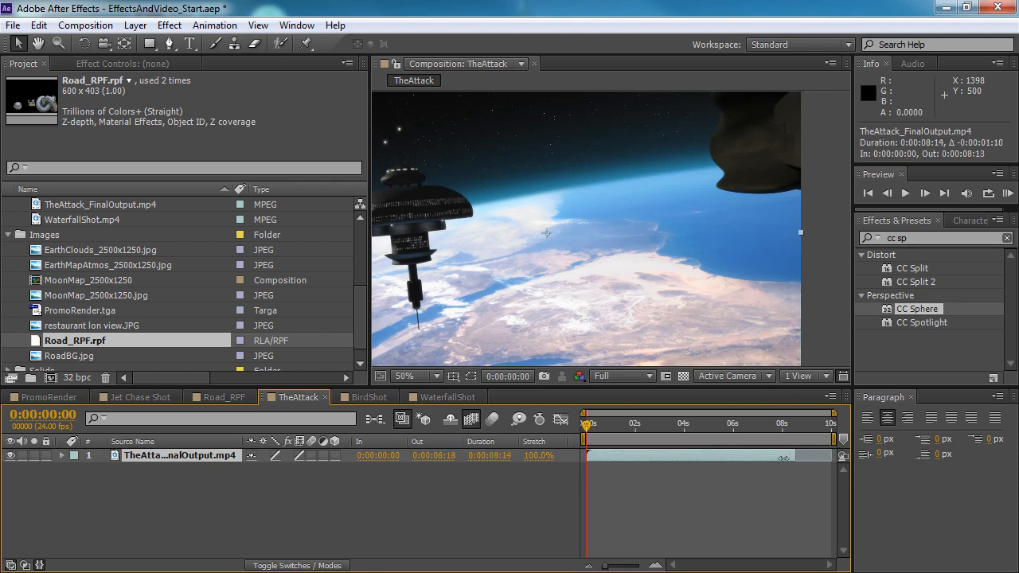
left_click_drag(829, 455, 683, 466)
mouse_move(587, 424)
left_mouse_down()
mouse_move(768, 419)
mouse_move(587, 424)
left_mouse_up()
left_click_drag(681, 466, 831, 466)
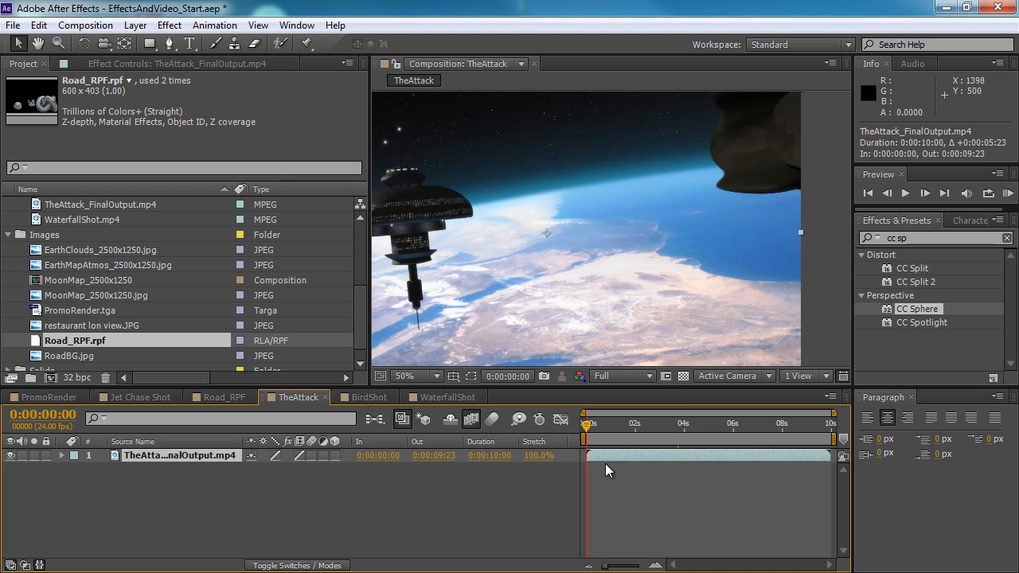
left_click_drag(588, 456, 527, 460)
- Switch to the WaterfallShot composition, open its WaterfallShot.mp4 layer in the Layer viewer and select the source footage in the project
left_click(448, 398)
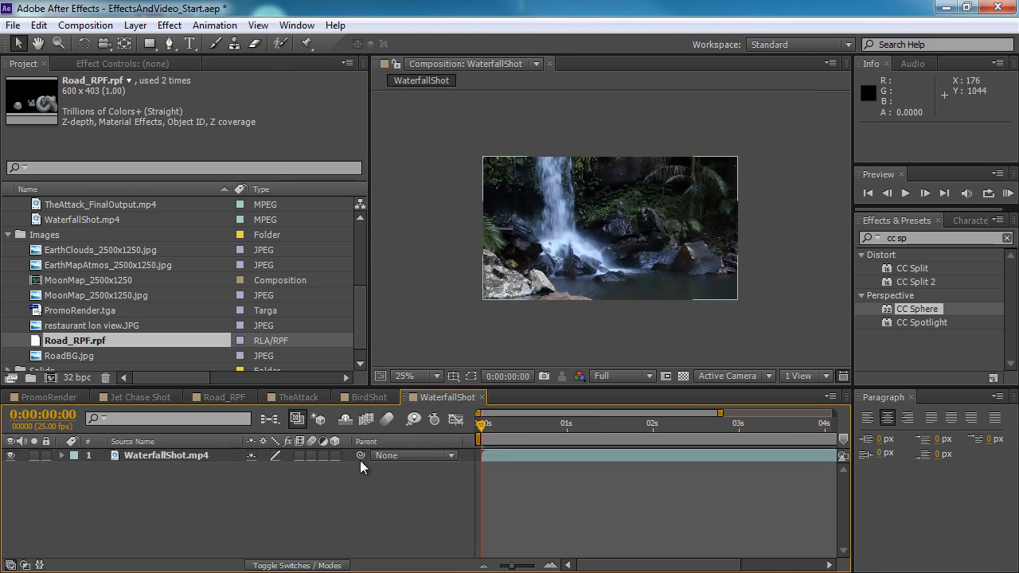
left_click(168, 455)
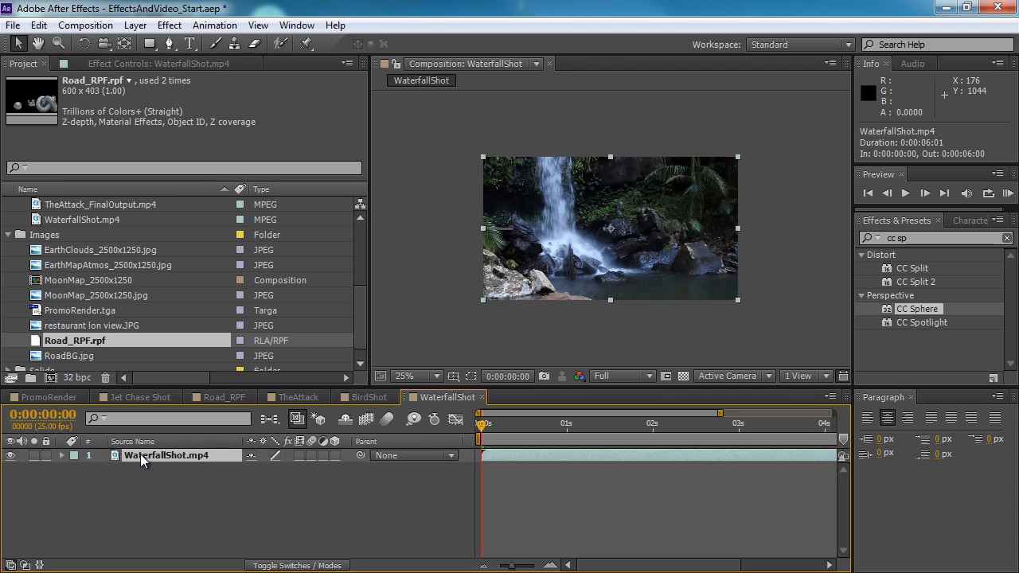
double_click(142, 453)
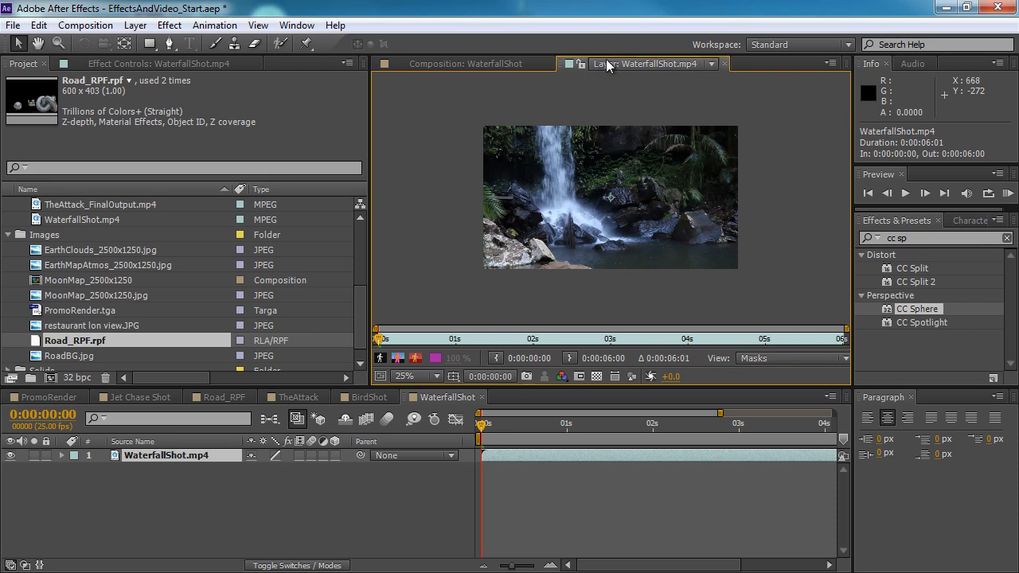
left_click(199, 220)
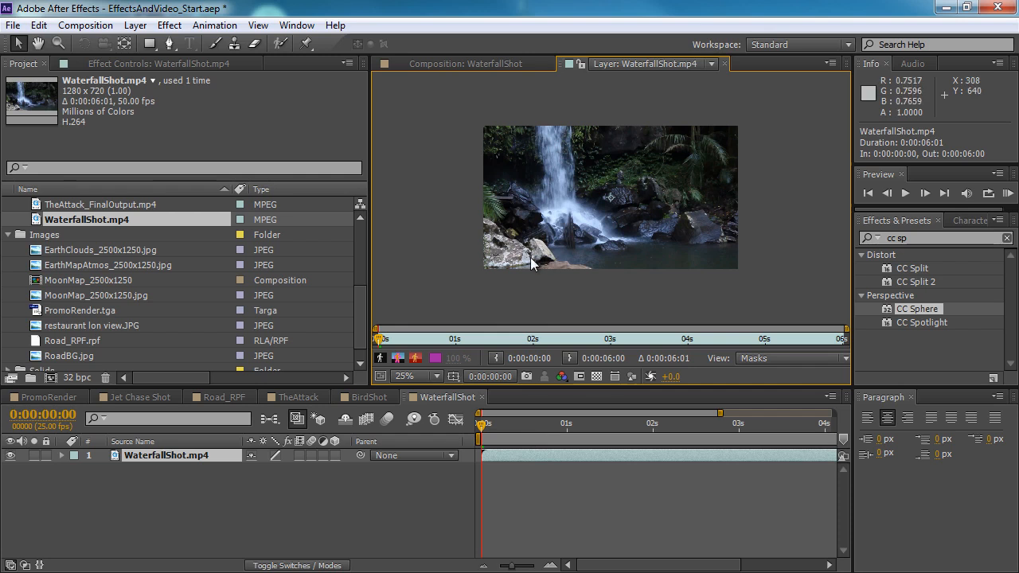
- Set the WaterfallShot.mp4 layer's In point to 0:00:02:00 and show the full composition length in the timeline
left_click_drag(377, 344, 539, 355)
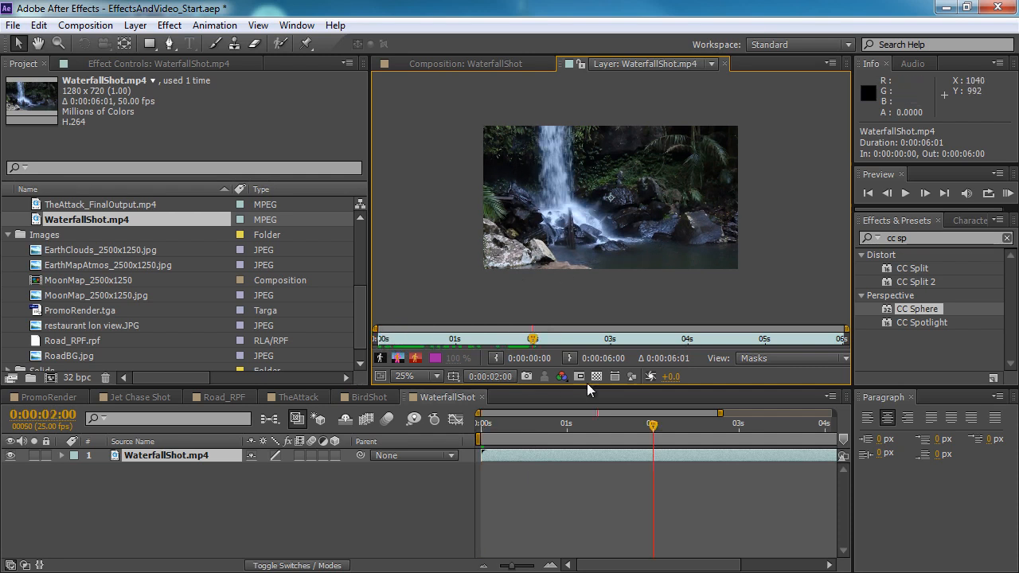
left_click(499, 357)
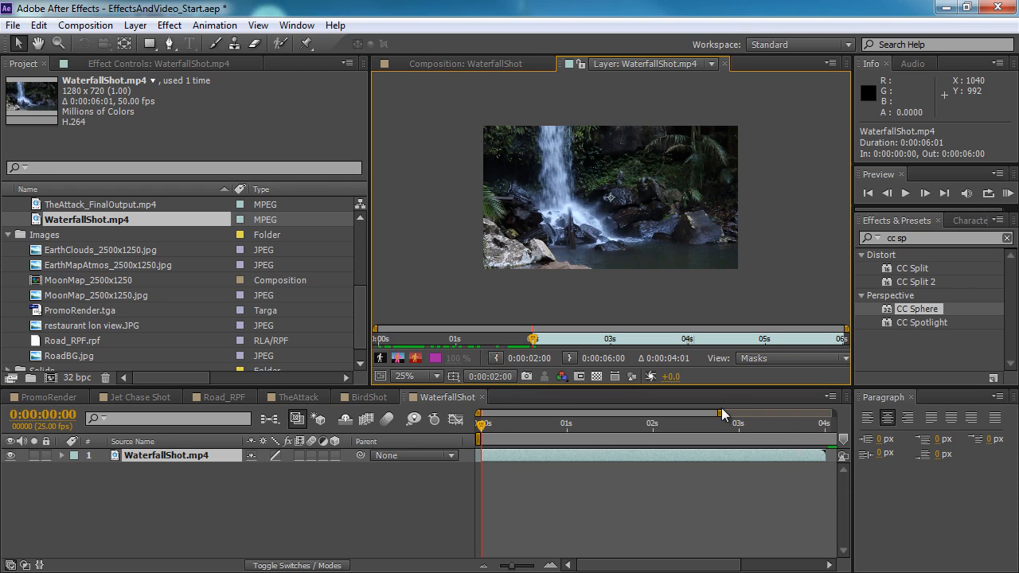
left_click_drag(721, 415, 945, 428)
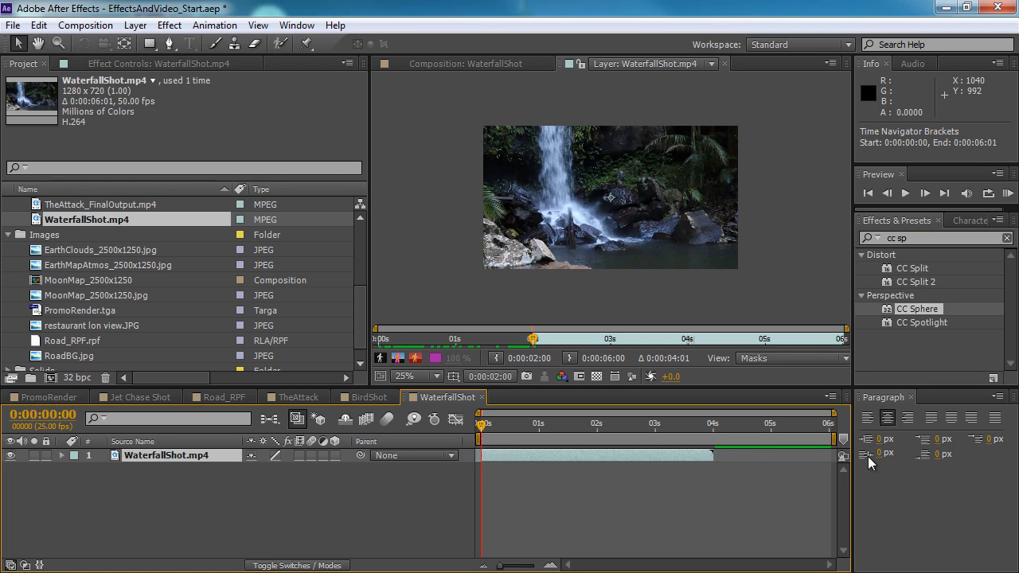
- Scrub the trimmed waterfall clip in the Composition and Layer viewers to compare composition time with layer time
left_click_drag(698, 423, 743, 428)
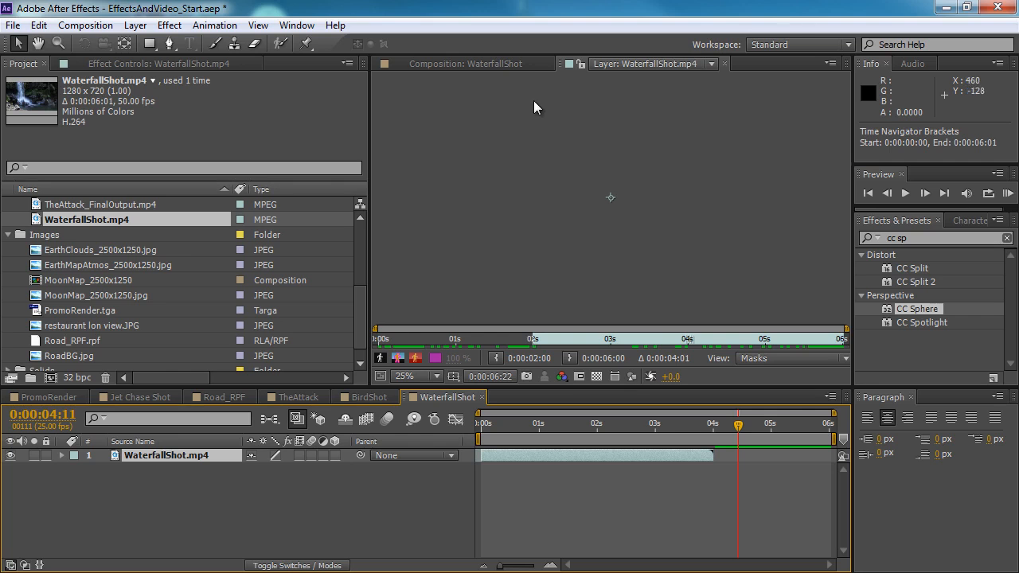
left_click(486, 65)
left_click(710, 424)
left_click_drag(694, 429, 667, 426)
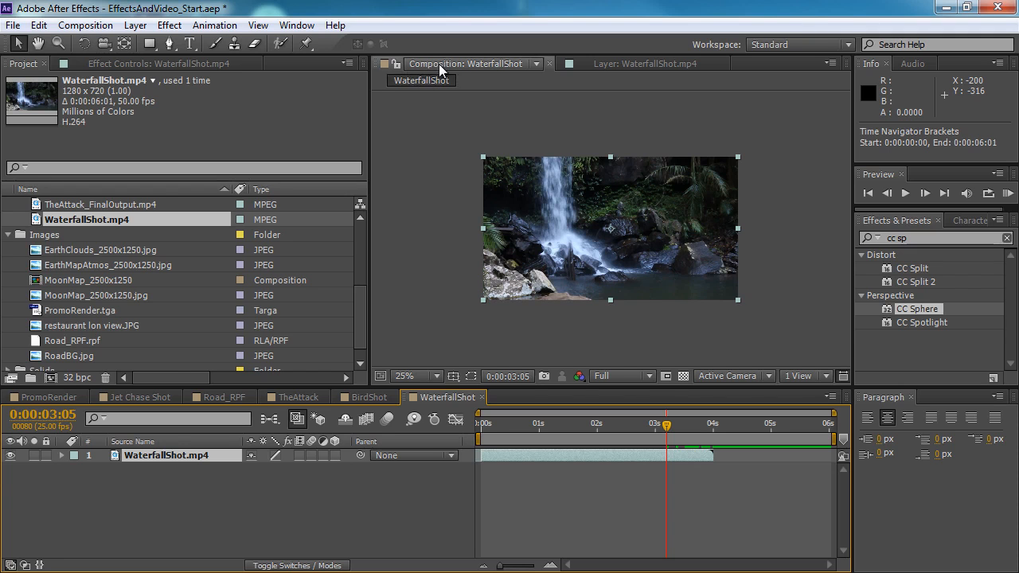
left_click(626, 62)
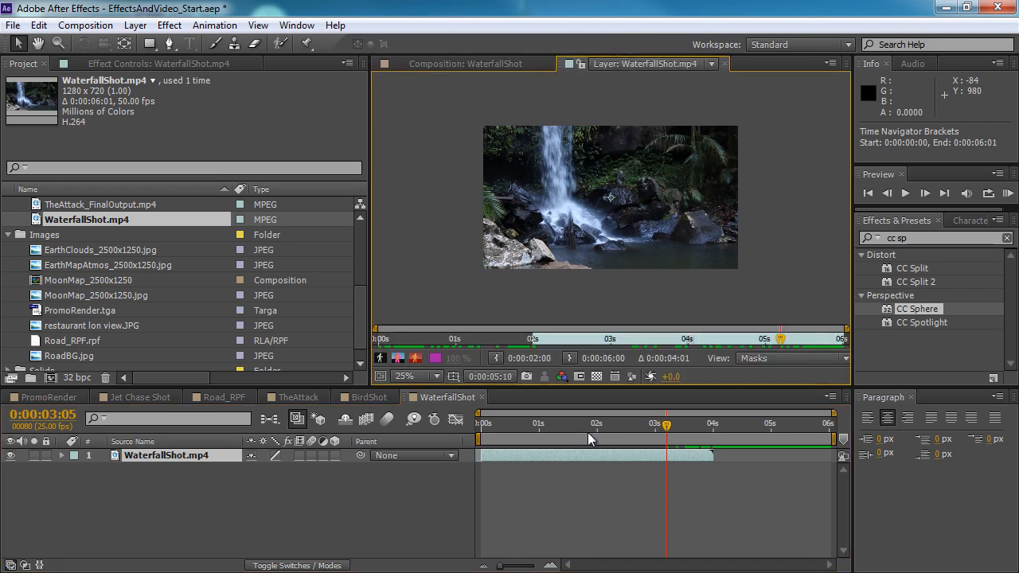
left_click_drag(669, 425, 598, 430)
left_click_drag(688, 340, 766, 342)
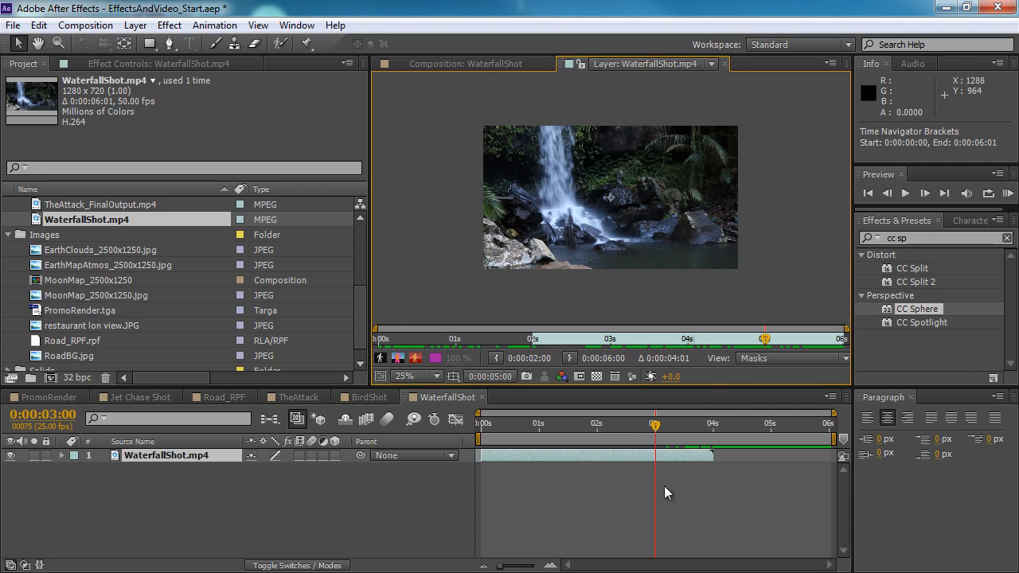
- Set the WaterfallShot.mp4 layer's Out point to 0:00:05:00 in layer time and scrub back through the trimmed clip
left_click(570, 358)
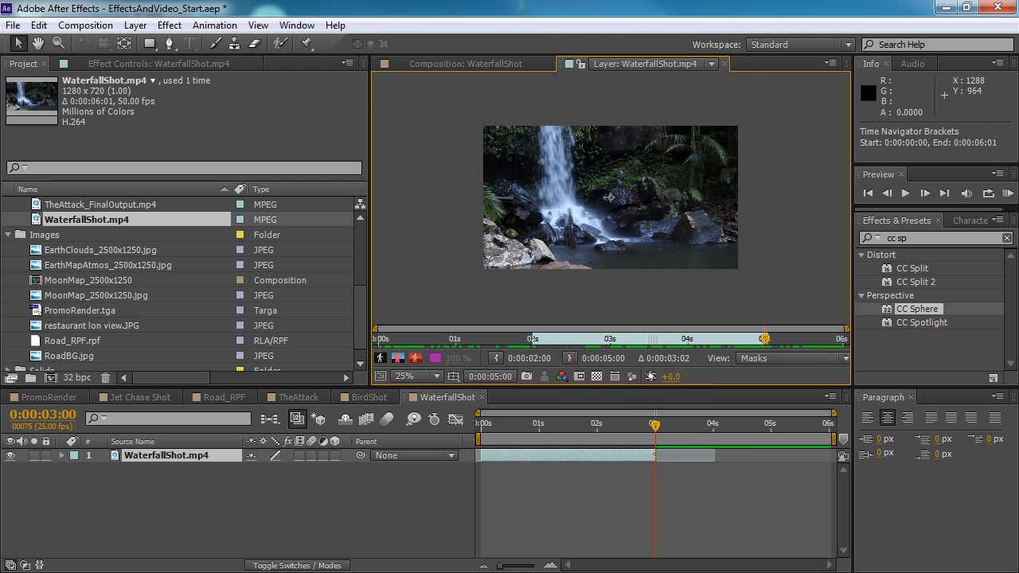
left_click_drag(631, 426, 576, 428)
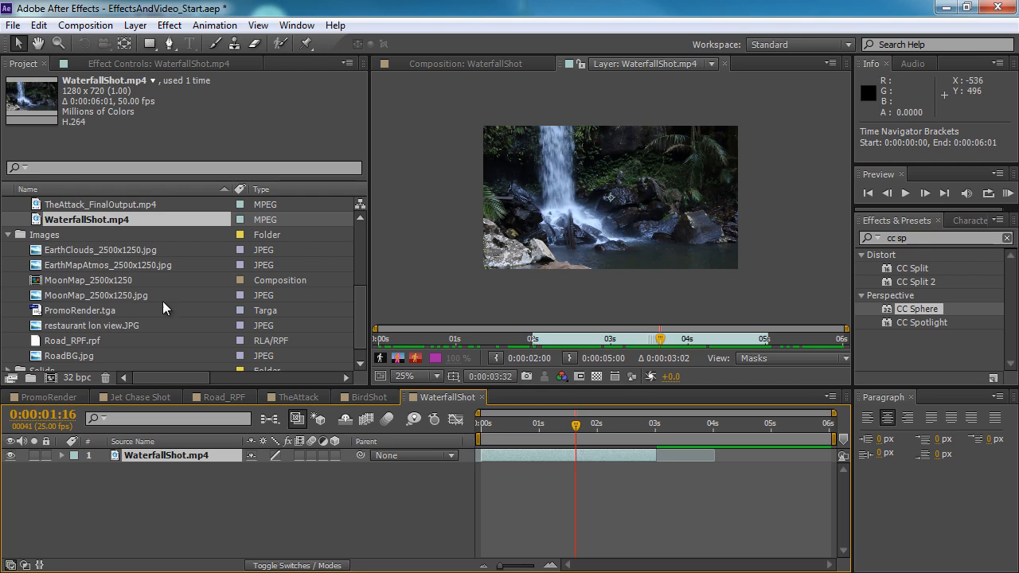
- Open the WaterfallShot.mp4 source in the Footage viewer and set its In point to 0:00:05:00 and Out point to 0:00:05:36
double_click(110, 223)
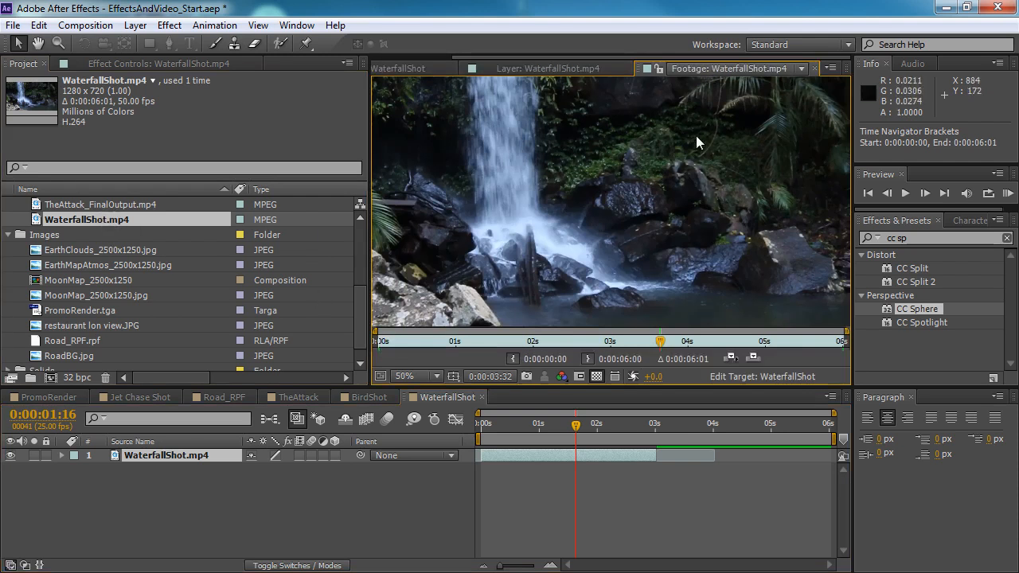
left_click(764, 341)
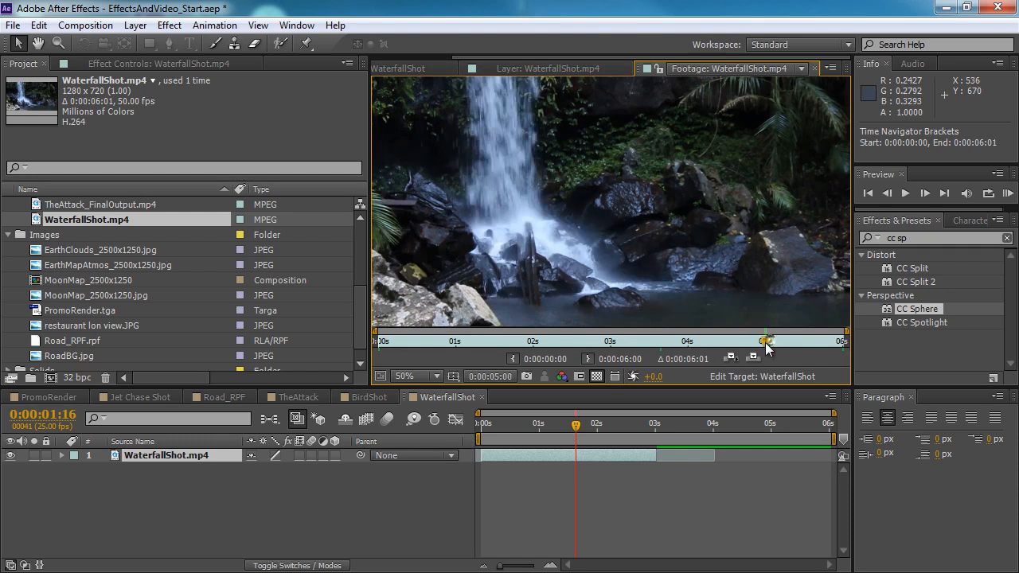
left_click(513, 360)
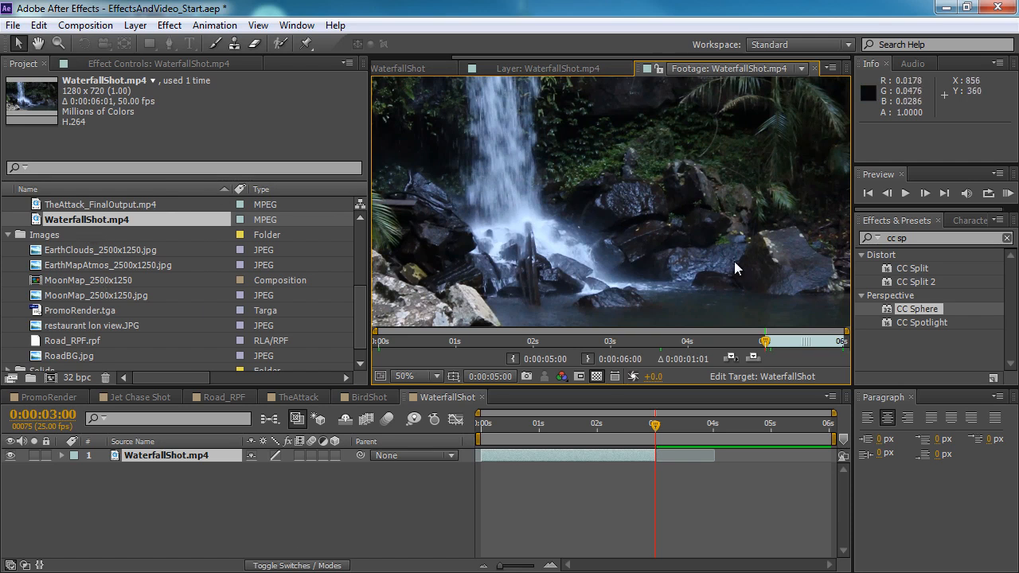
left_click_drag(782, 342, 823, 358)
left_click(590, 358)
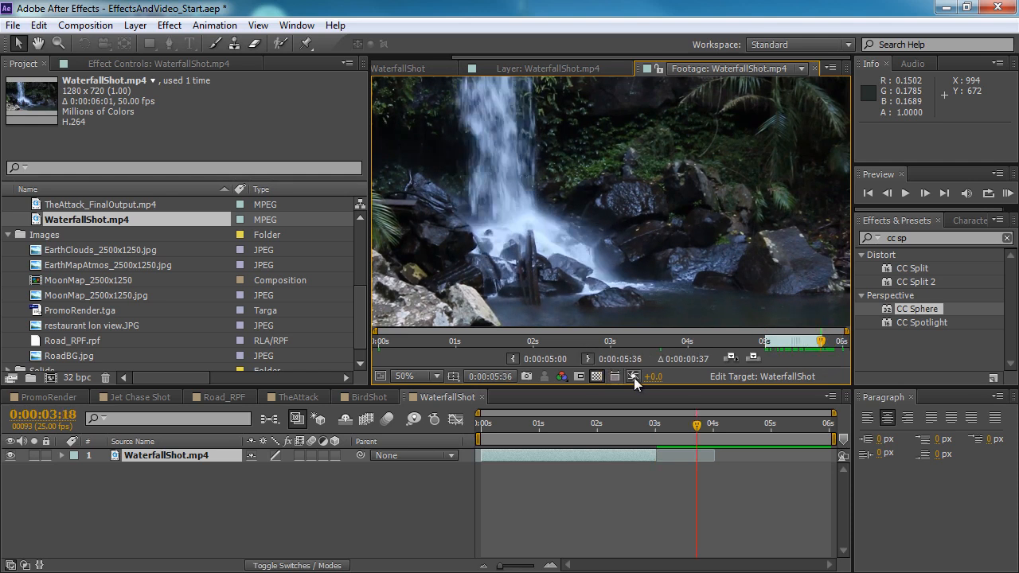
- Add the marked waterfall footage to the WaterfallShot composition as new layers starting at 0:00:03:18 and at 0:00:01:14
left_click(730, 358)
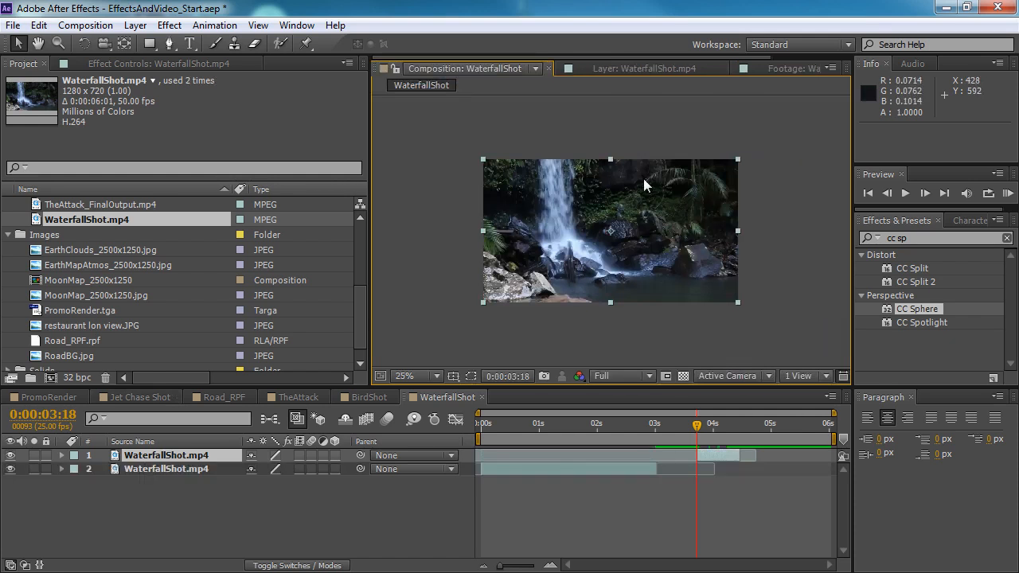
left_click(770, 68)
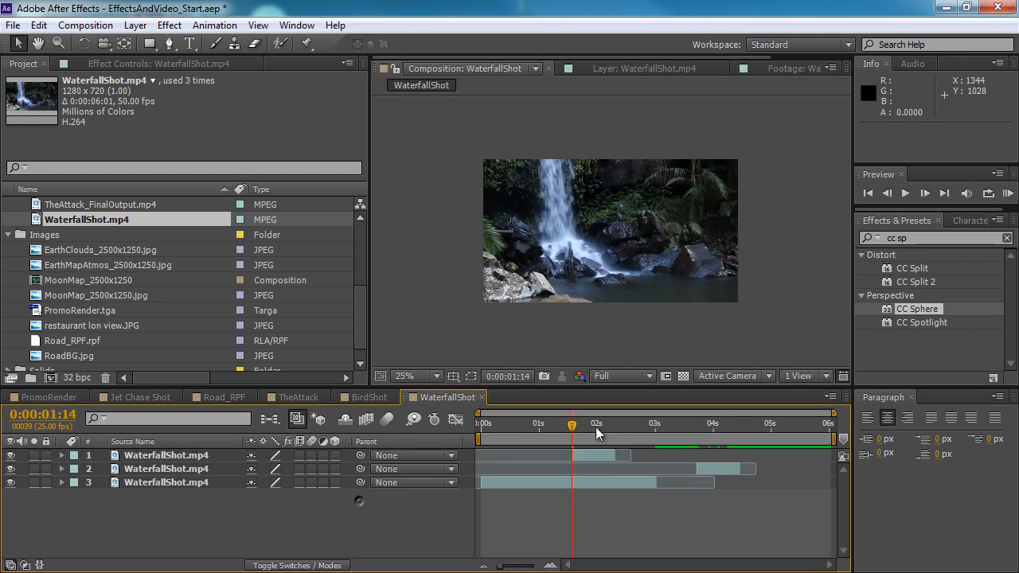
- Switch to the BirdShot composition, hide its In/Out/Duration/Stretch and Parent columns, and show the full composition length in the timeline
left_click(364, 396)
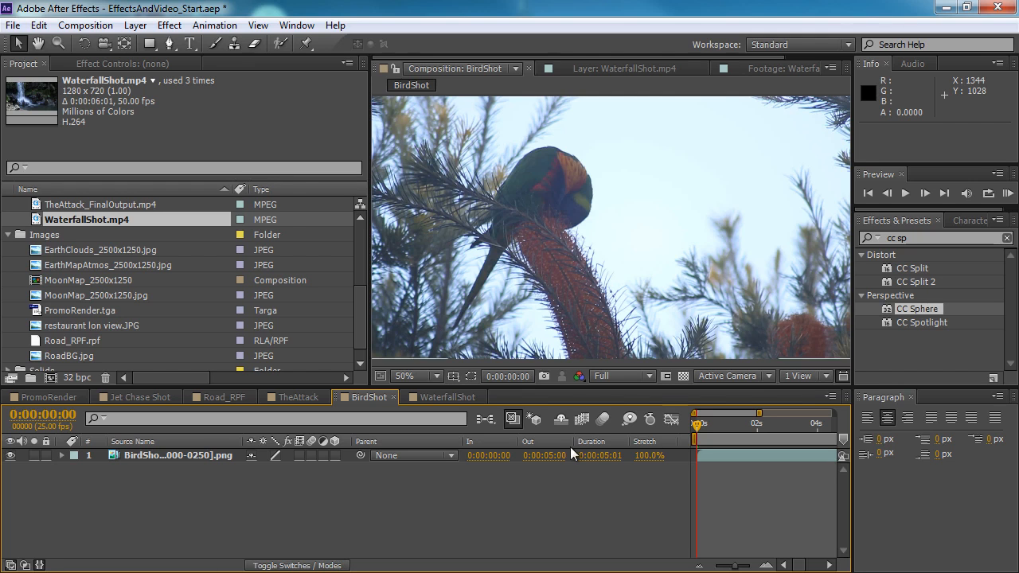
left_click(39, 565)
right_click(398, 442)
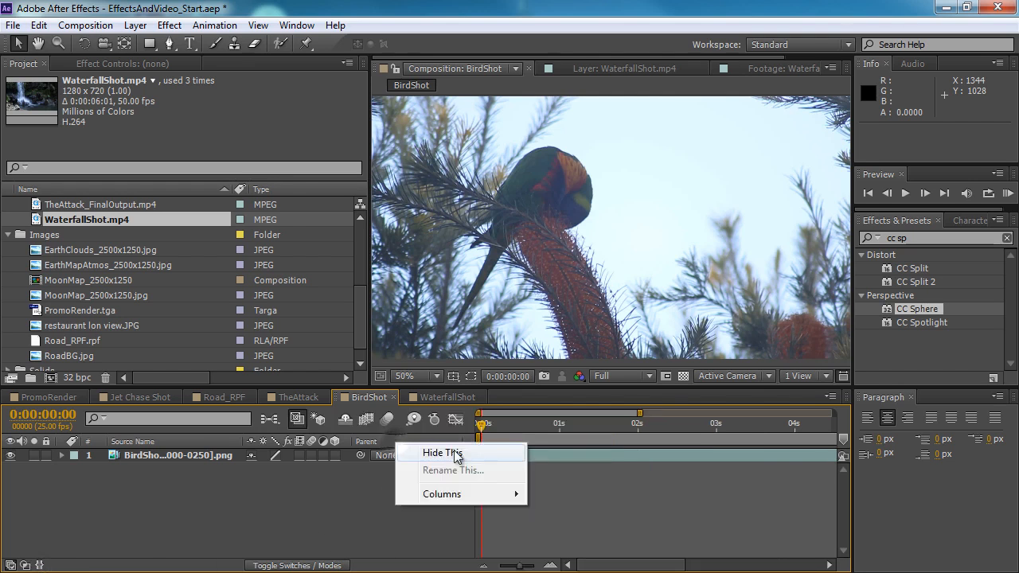
left_click(434, 453)
left_click_drag(579, 414, 834, 413)
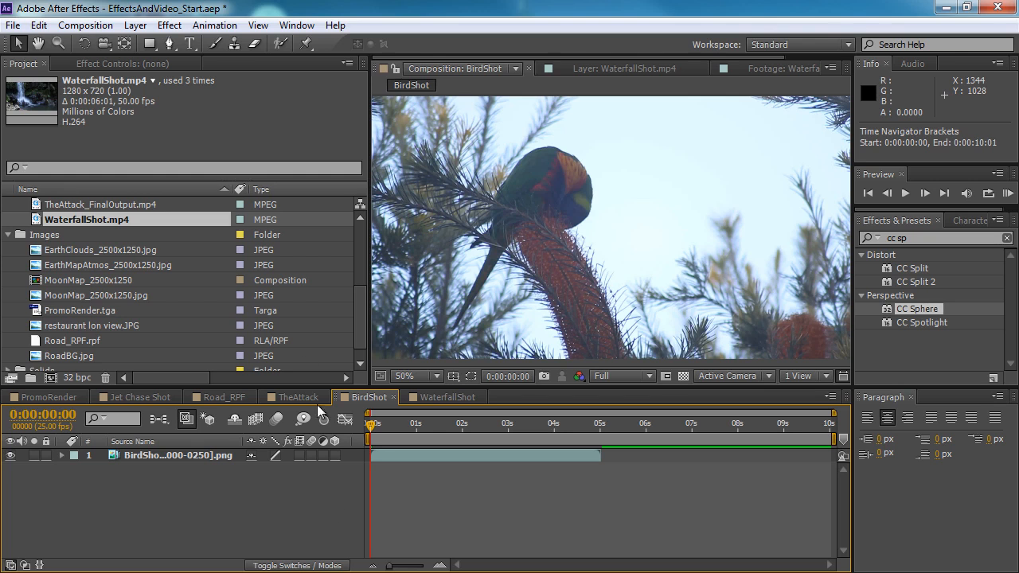
- Reveal the source files of the BirdShot_[0000-0250].png footage in Windows Explorer and bring the folder window into view
scroll(224, 277, "up", 2)
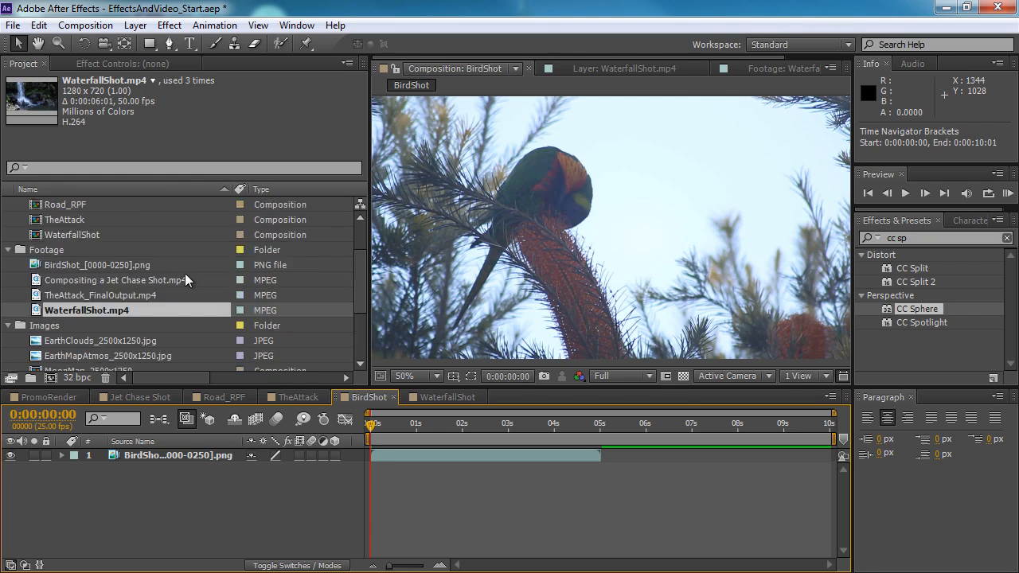
left_click(95, 264)
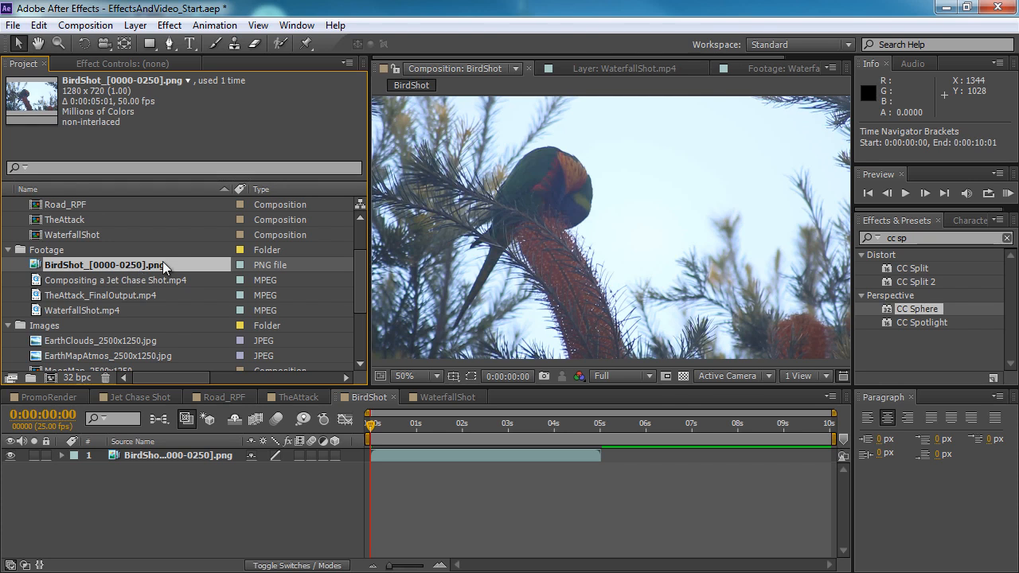
right_click(129, 262)
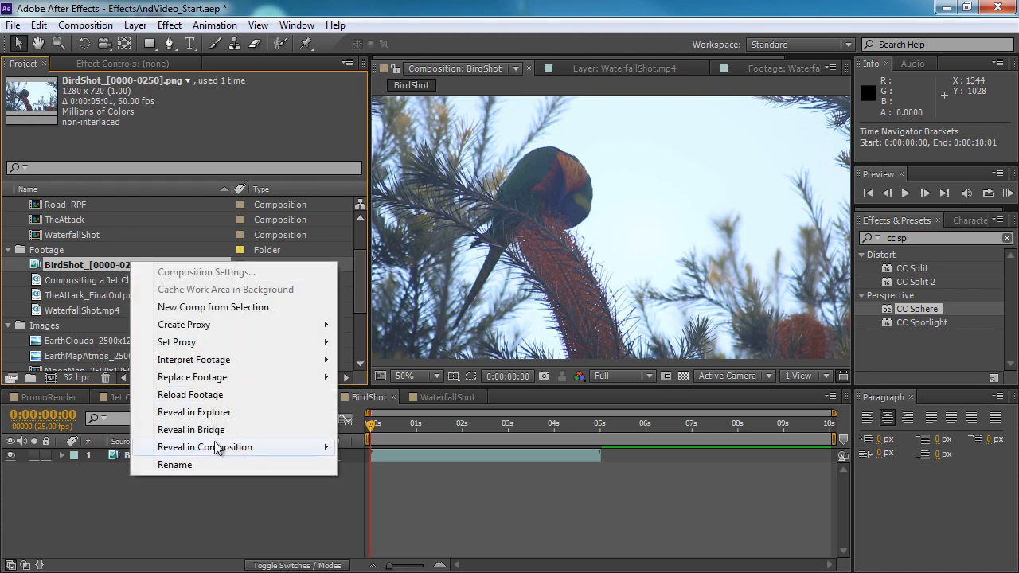
left_click(243, 413)
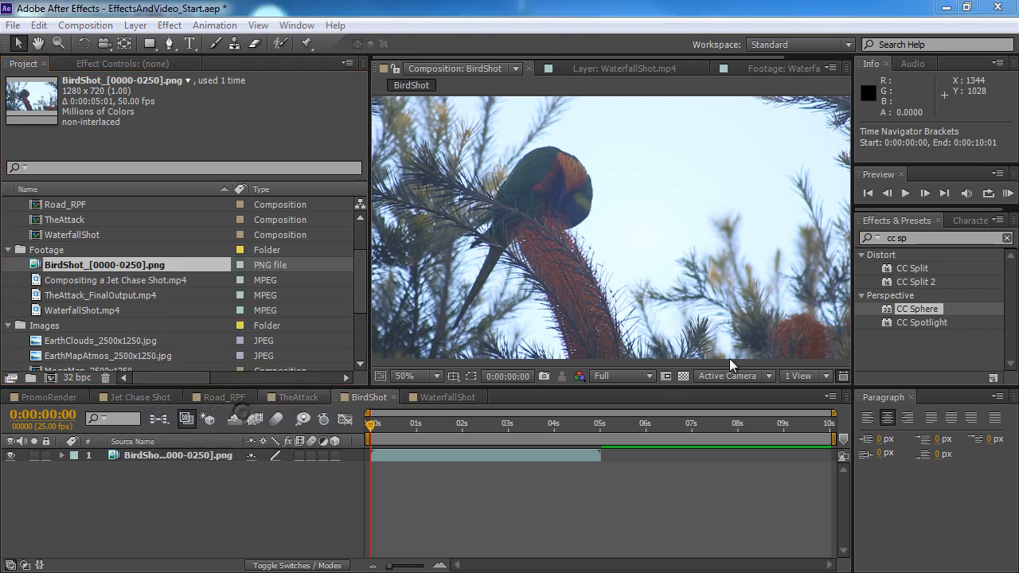
left_click_drag(1018, 231, 410, 52)
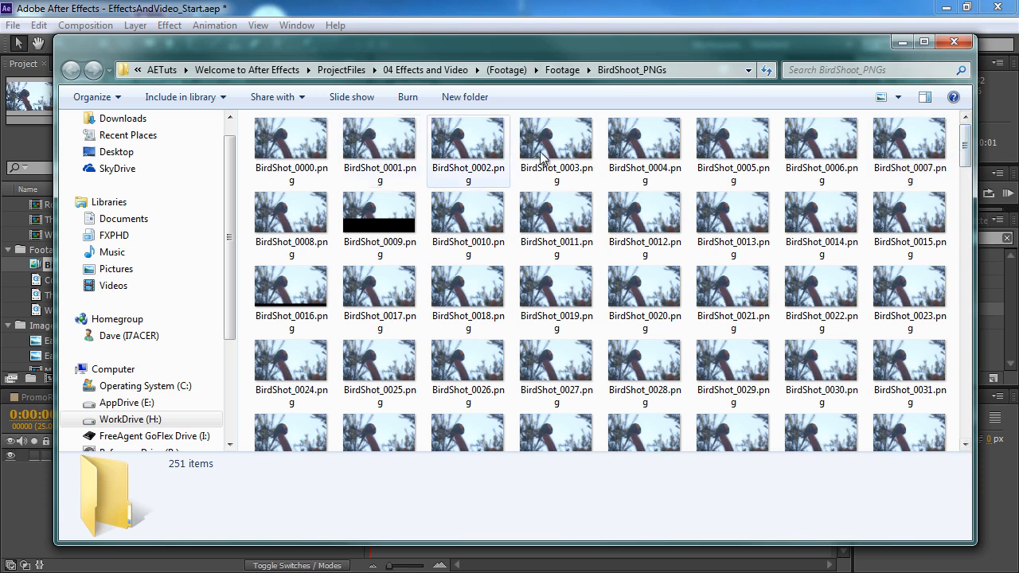
- List the BirdShoot_PNGs folder with file details, examine the numbered frame names from first to last, and move the window away
left_click(900, 97)
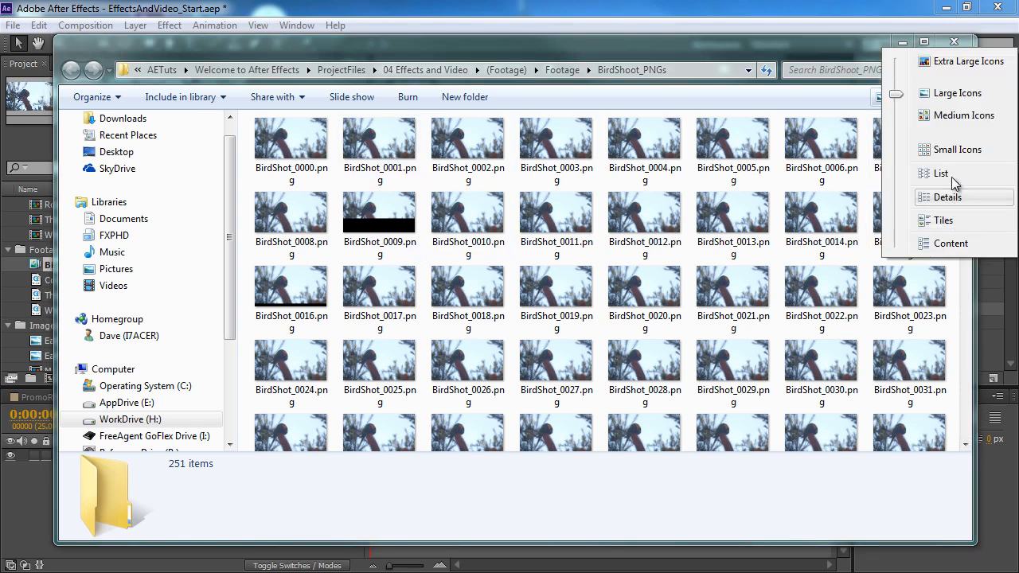
left_click(952, 199)
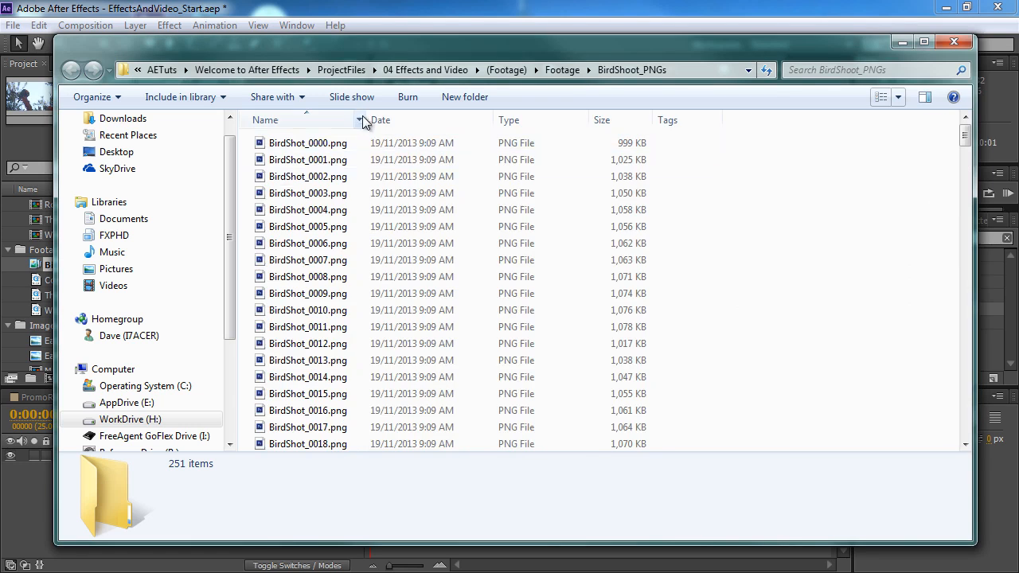
left_click_drag(367, 119, 516, 119)
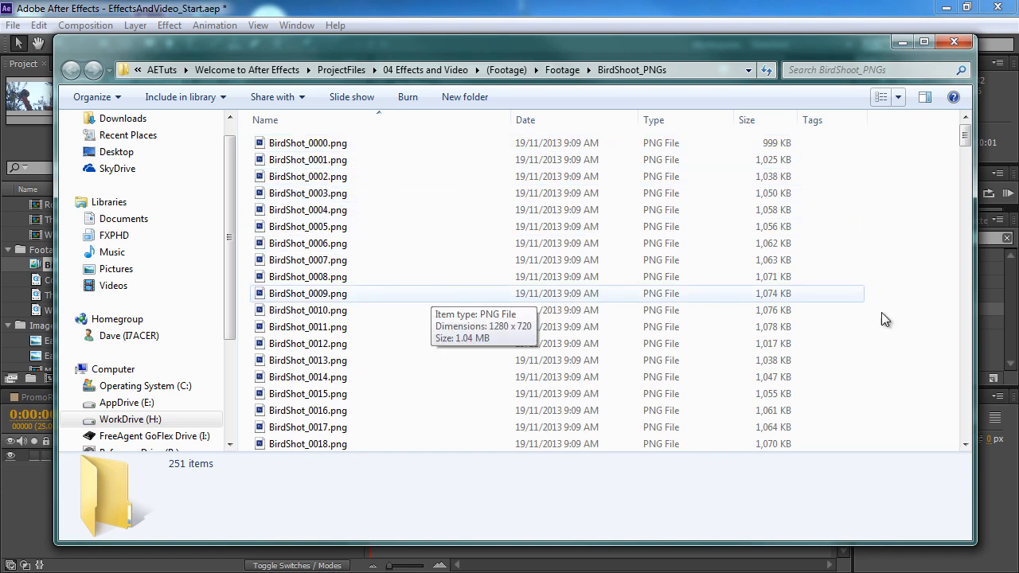
left_click_drag(964, 143, 966, 430)
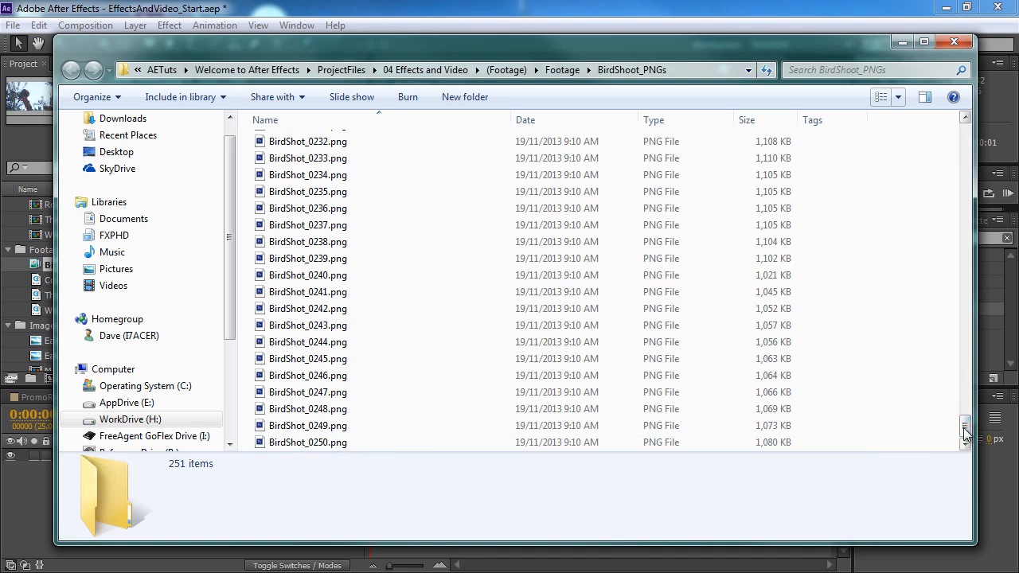
left_click_drag(965, 420, 958, 133)
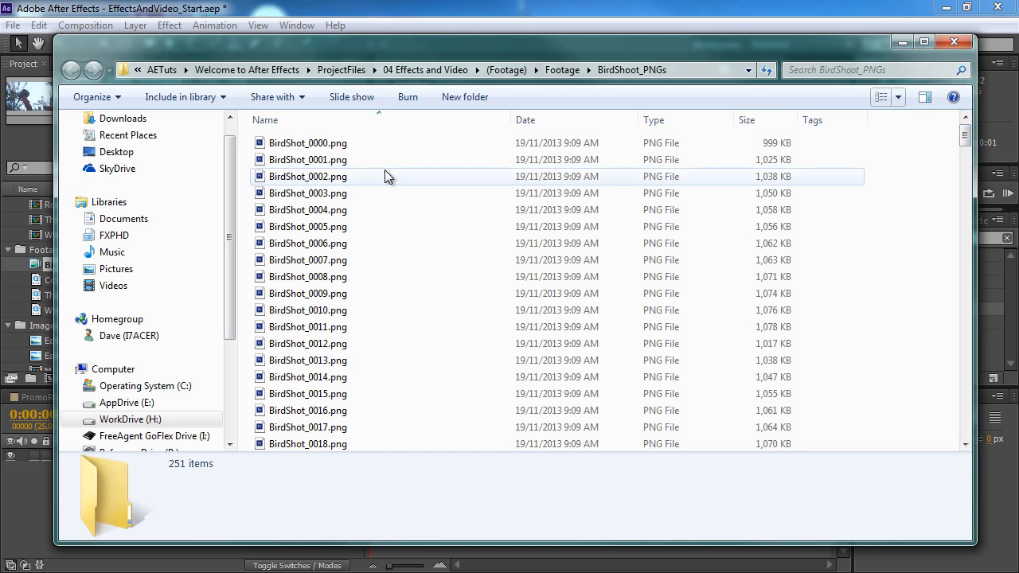
left_click_drag(56, 36, 326, 123)
left_click_drag(679, 141, 1018, 140)
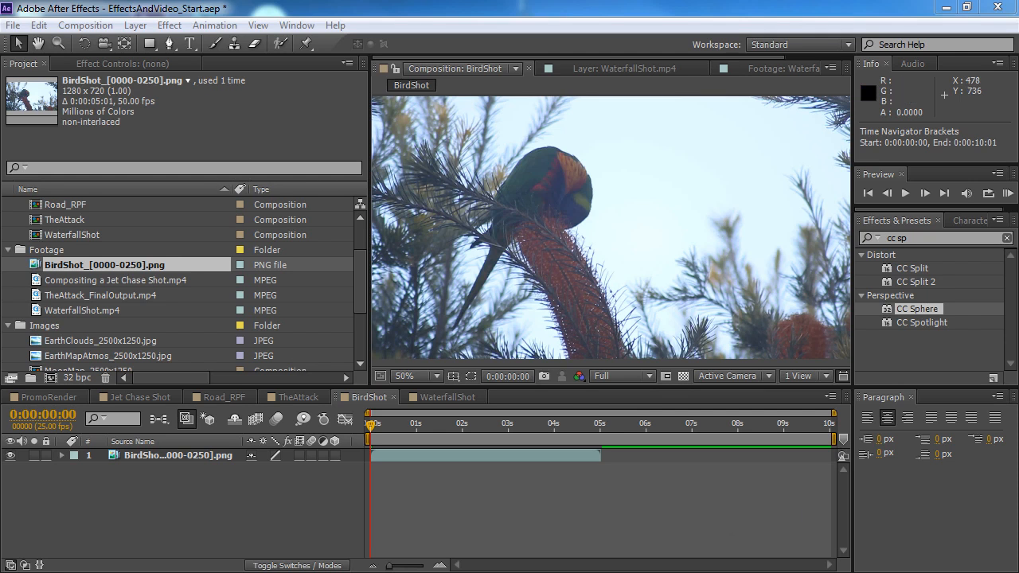
- Import BirdShot_0000.png from the BirdShoot_PNGs folder as a PNG Sequence into the project
left_click_drag(358, 297, 364, 421)
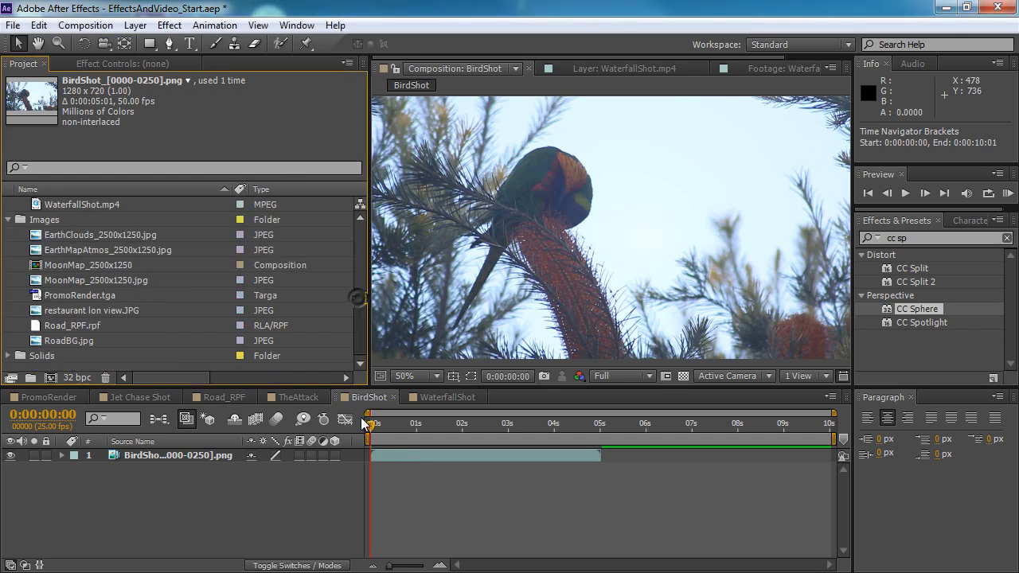
double_click(305, 367)
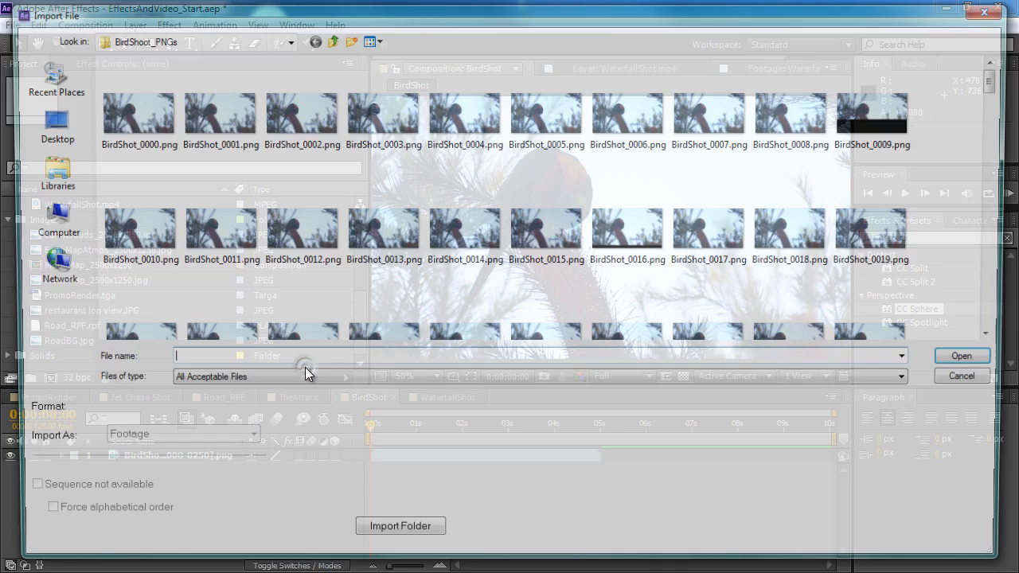
left_click(151, 112)
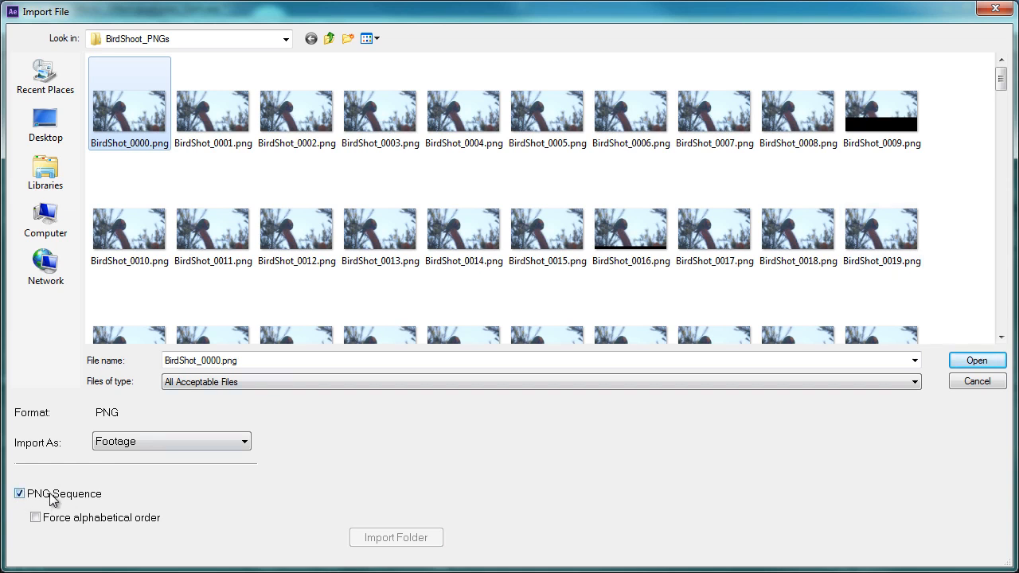
left_click(977, 361)
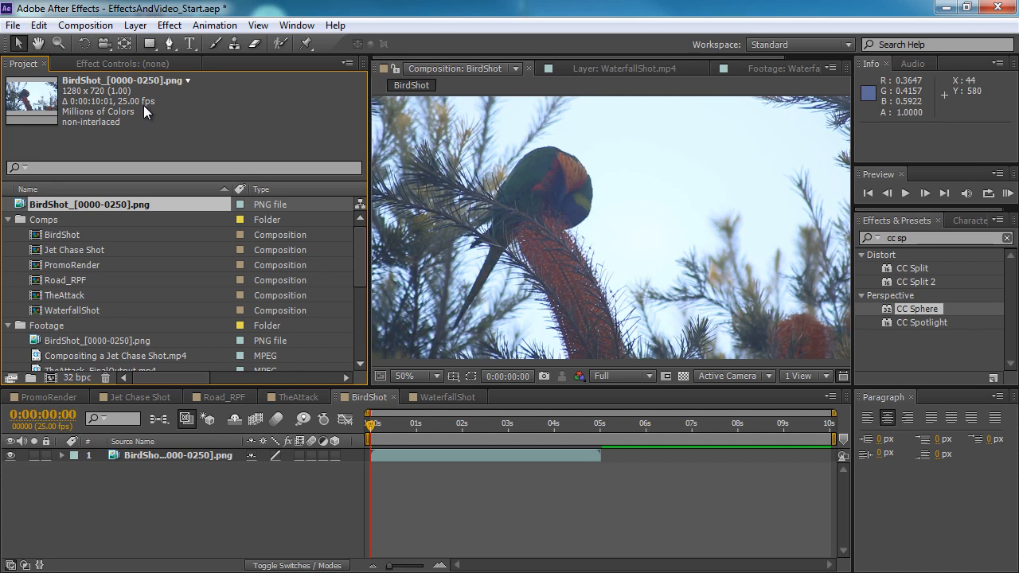
- Check the Sequence Footage frame rate in the Import preferences and leave the settings as they are
left_click(39, 25)
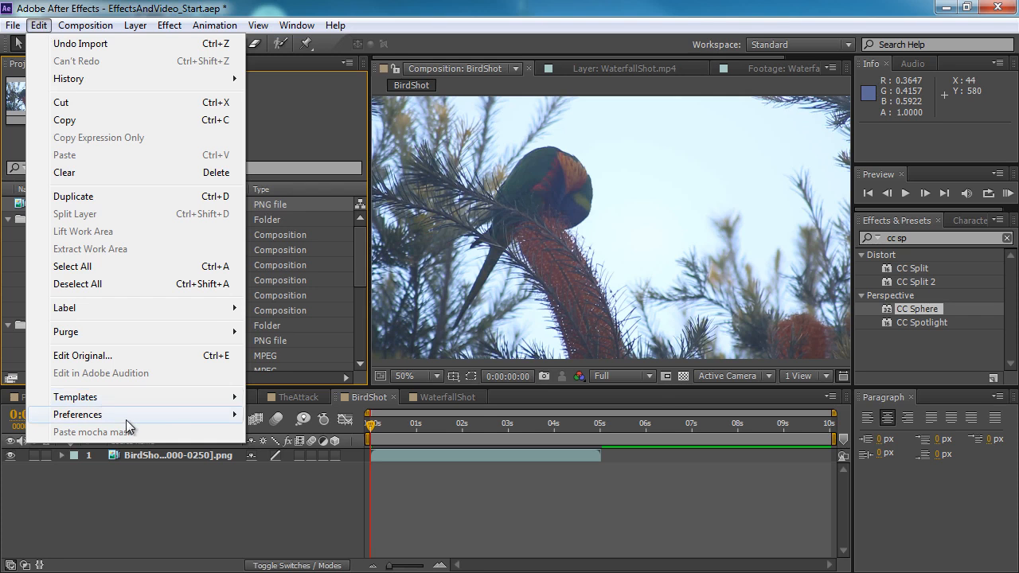
mouse_move(126, 419)
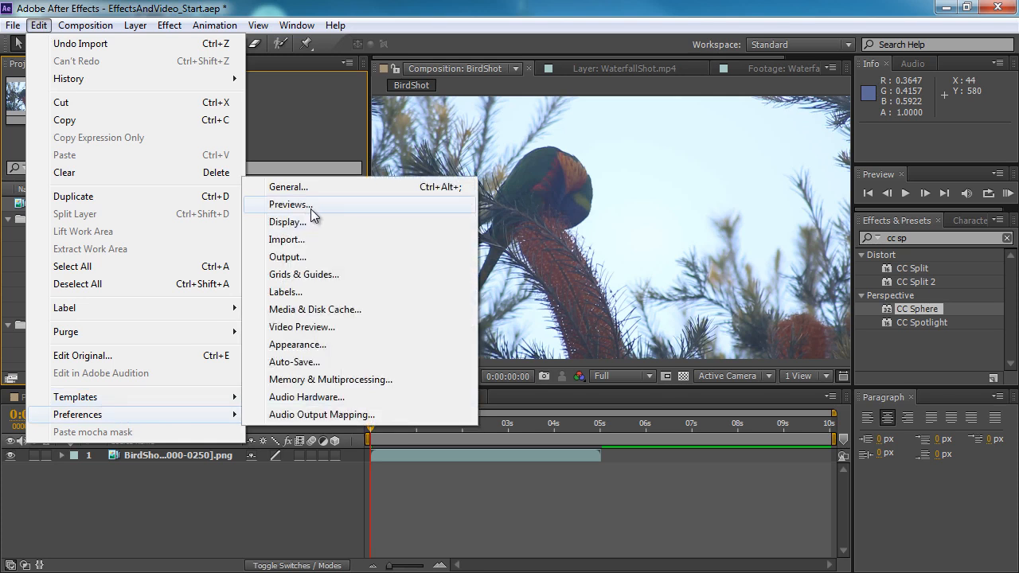
left_click(314, 239)
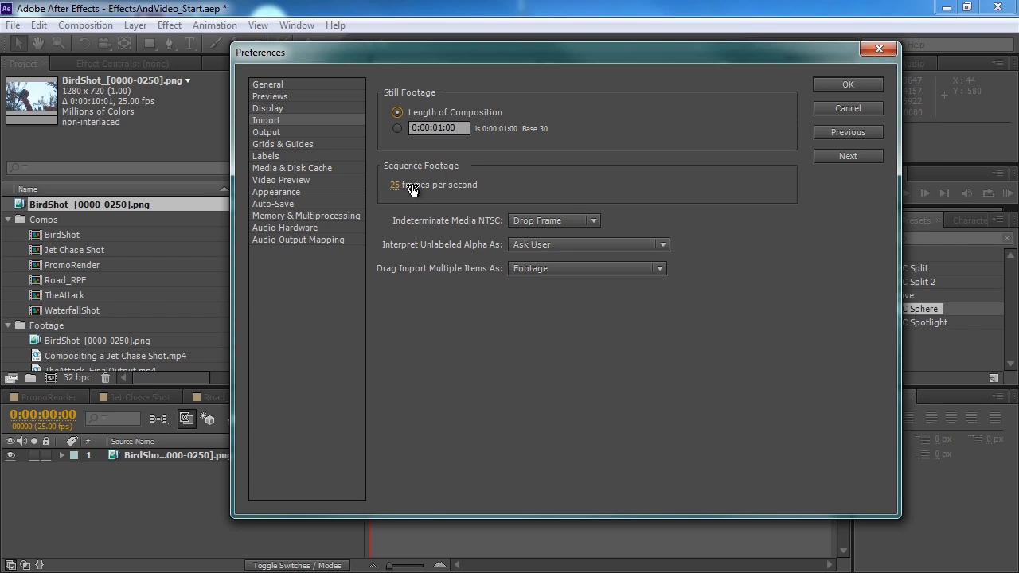
left_click(871, 107)
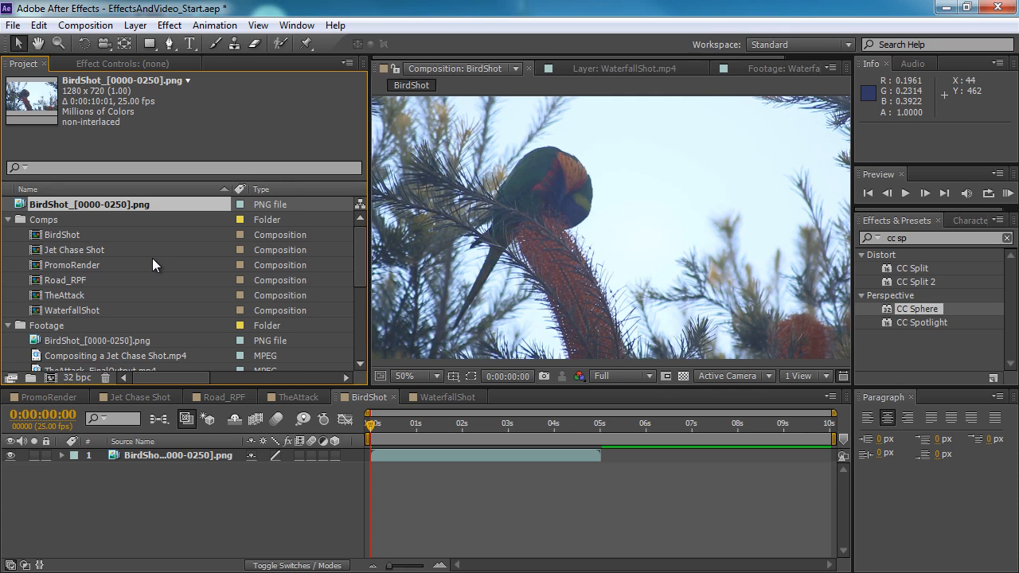
- Compare the frame rates of TheAttack_FinalOutput.mp4, Compositing a Jet Chase Shot.mp4 and the BirdShot sequence in the Footage folder
scroll(152, 258, "down", 3)
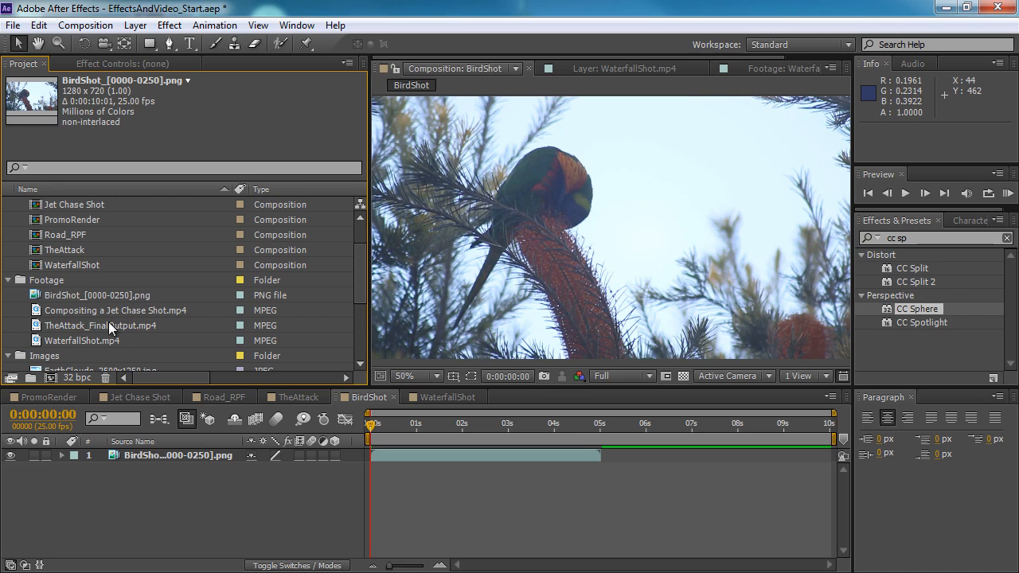
left_click(108, 323)
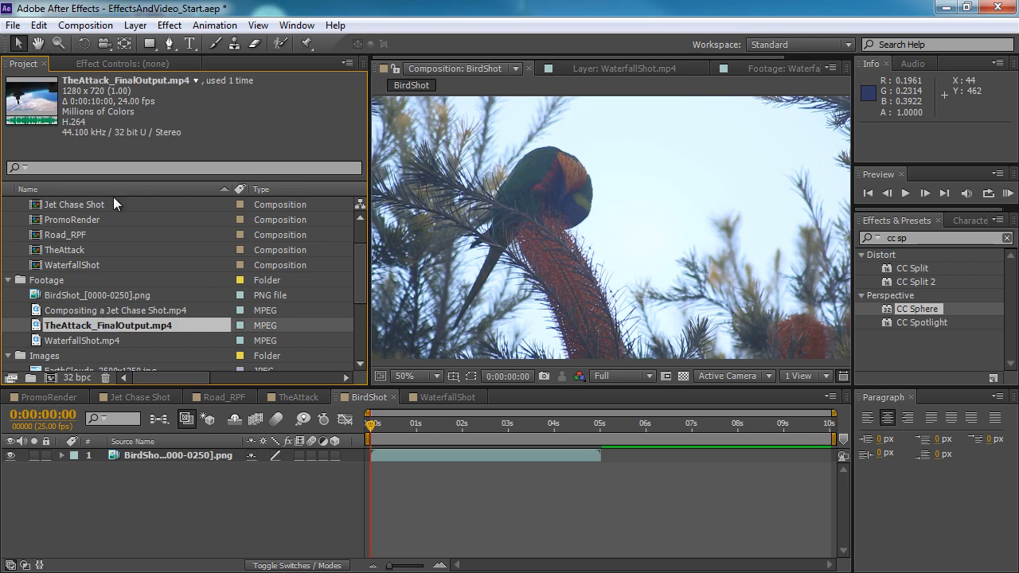
left_click(114, 309)
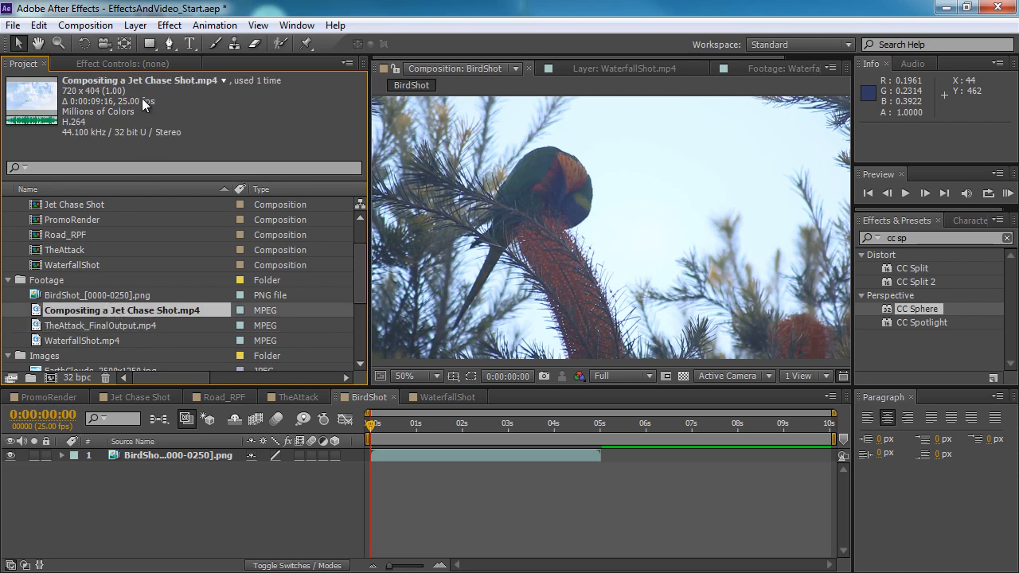
left_click(146, 297)
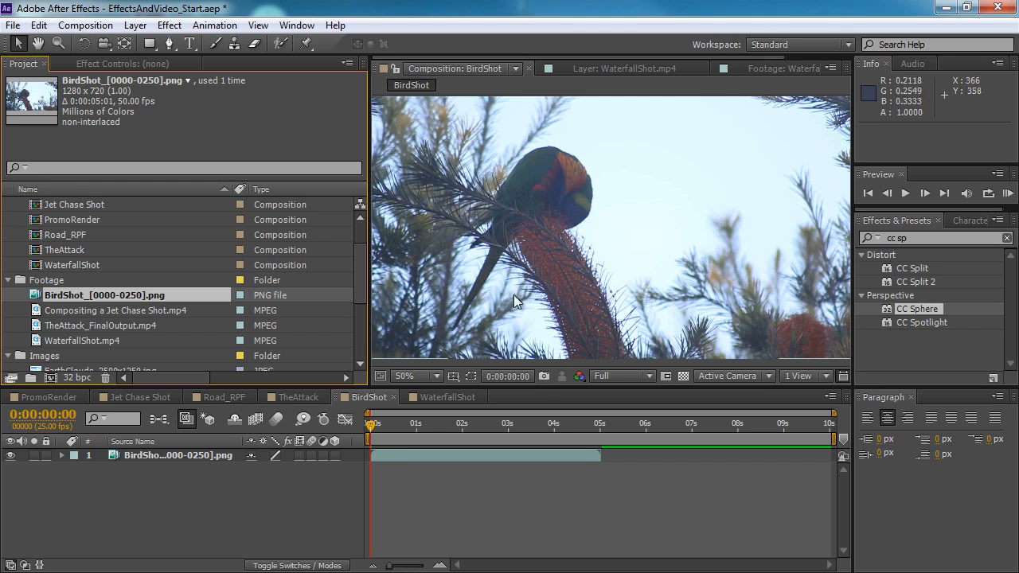
left_click_drag(696, 195, 749, 201)
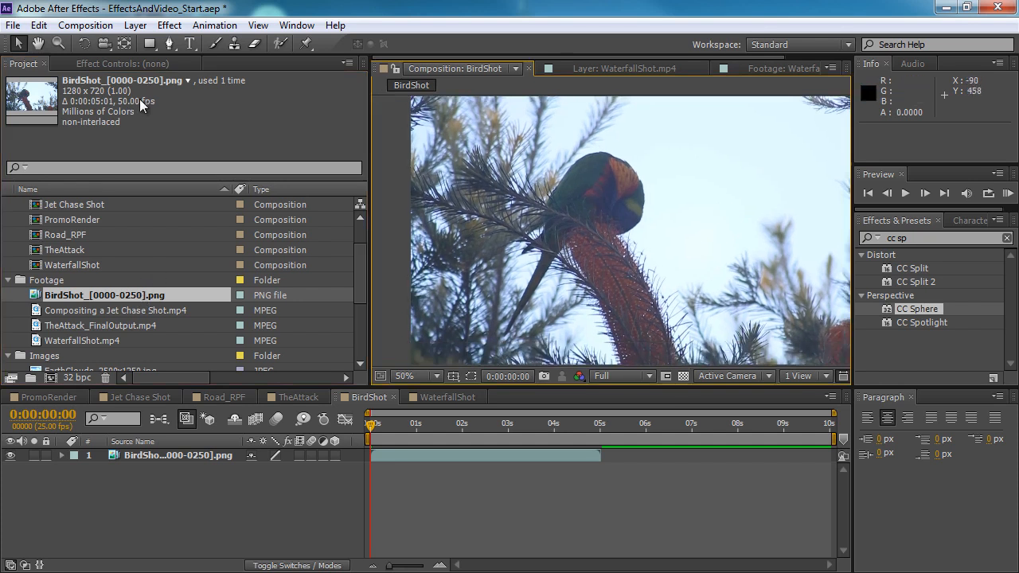
- Interpret the newly imported BirdShot_[0000-0250].png sequence outside the Footage folder at an assumed frame rate of 50 frames per second
scroll(164, 260, "up", 3)
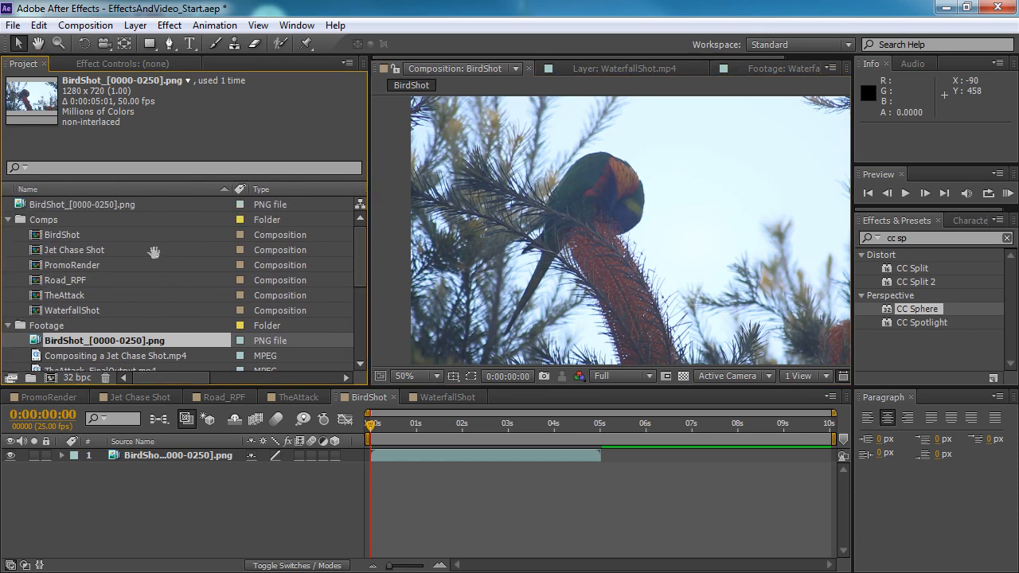
left_click(112, 204)
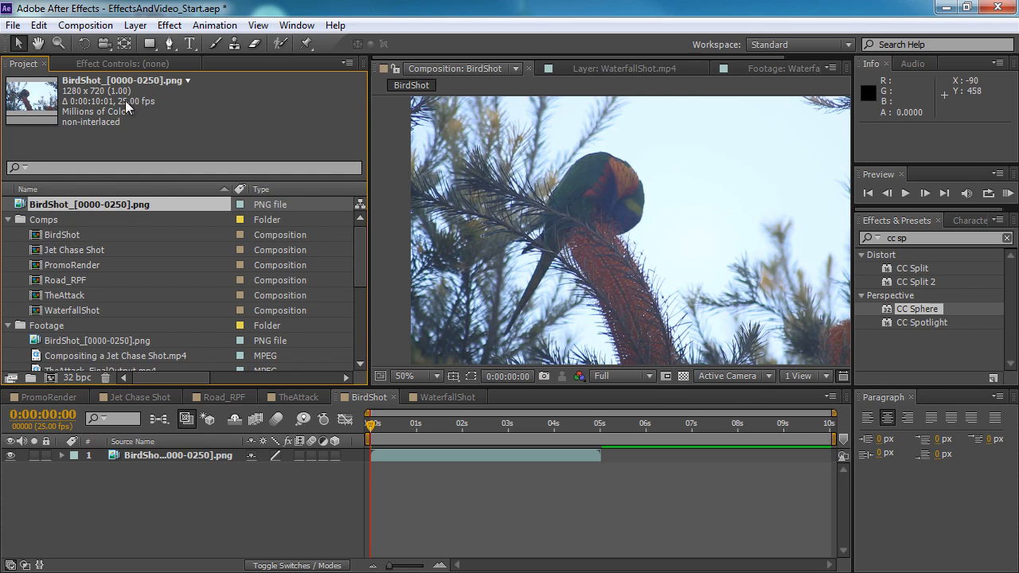
right_click(135, 203)
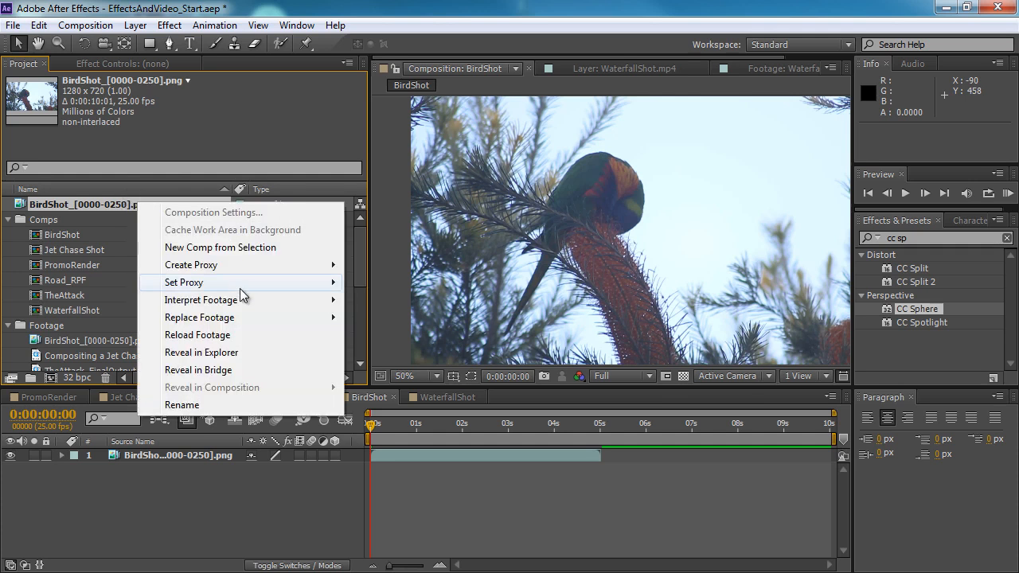
mouse_move(237, 301)
left_click(382, 301)
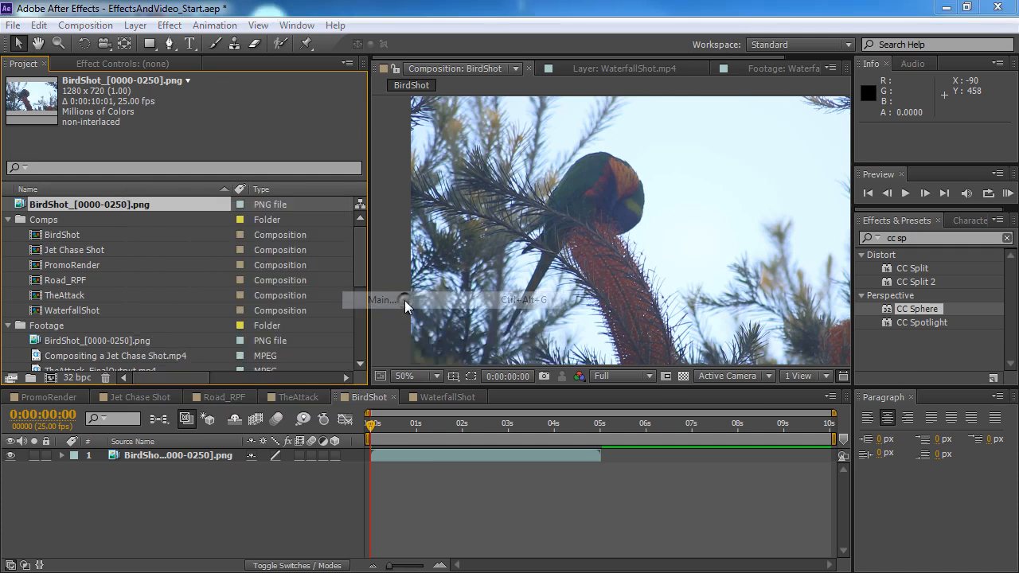
left_click_drag(680, 82, 659, 3)
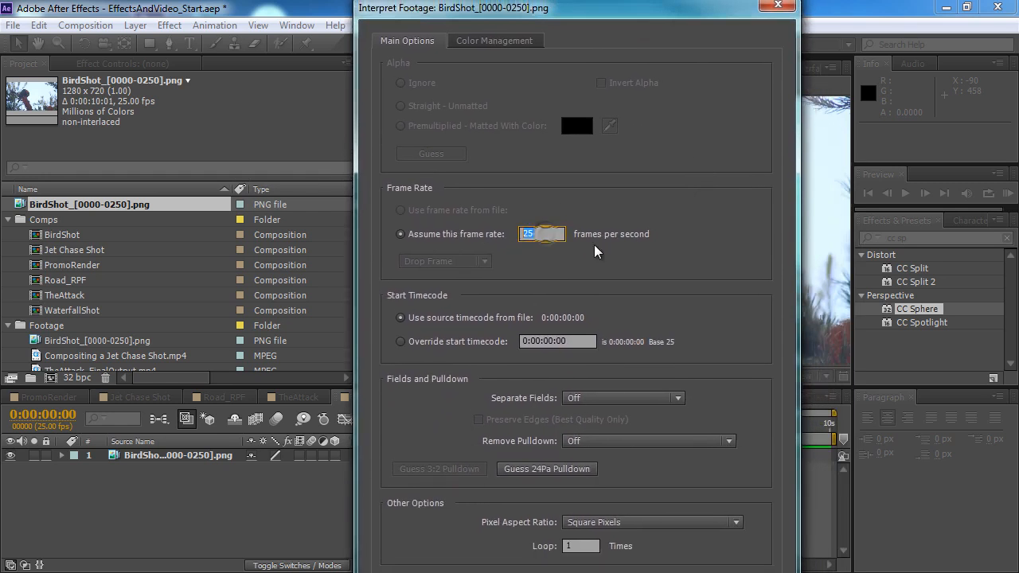
type("50")
key("Return")
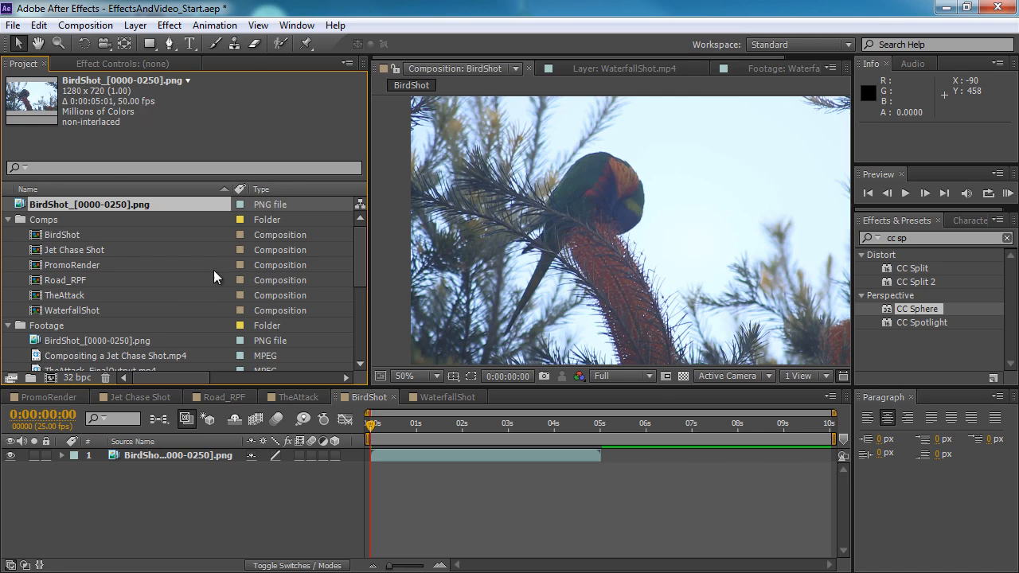
- Add Compositing a Jet Chase Shot.mp4 to the BirdShot composition as a layer beneath the bird sequence
left_click(309, 498)
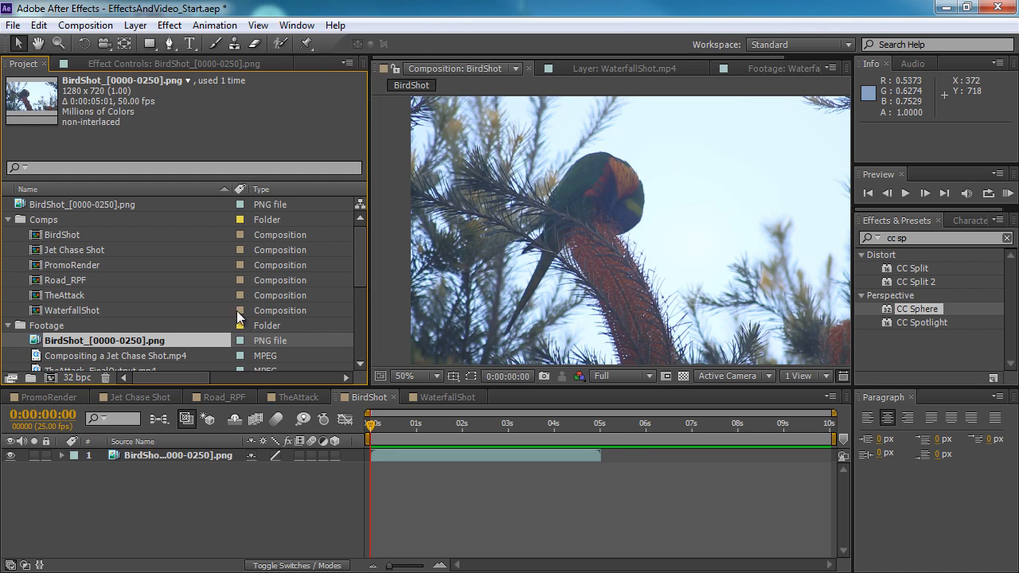
left_click_drag(159, 355, 157, 469)
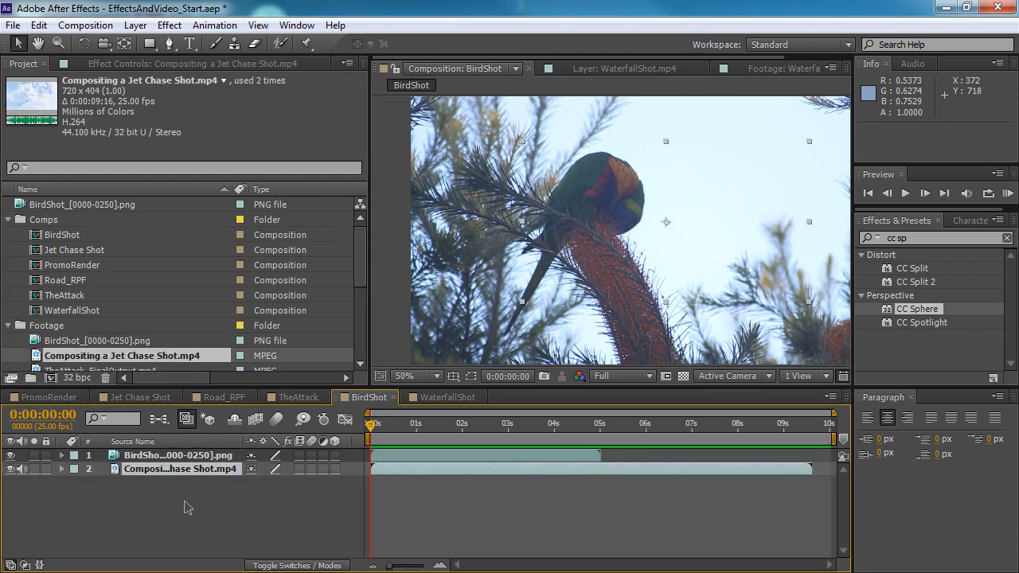
- Create a new composition from WaterfallShot.mp4 in the Footage folder and scrub through its timeline
scroll(127, 302, "down", 1)
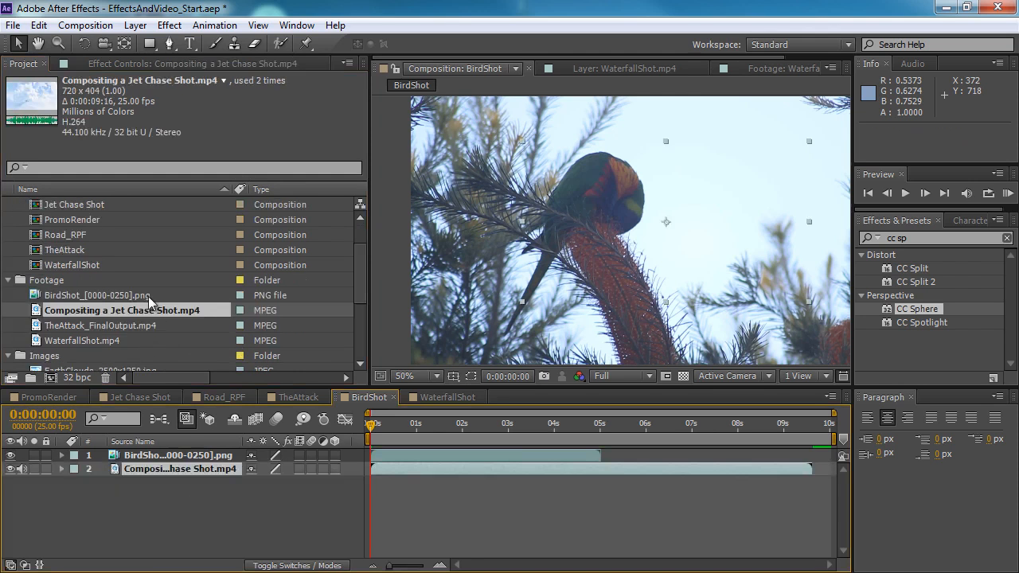
scroll(150, 295, "down", 1)
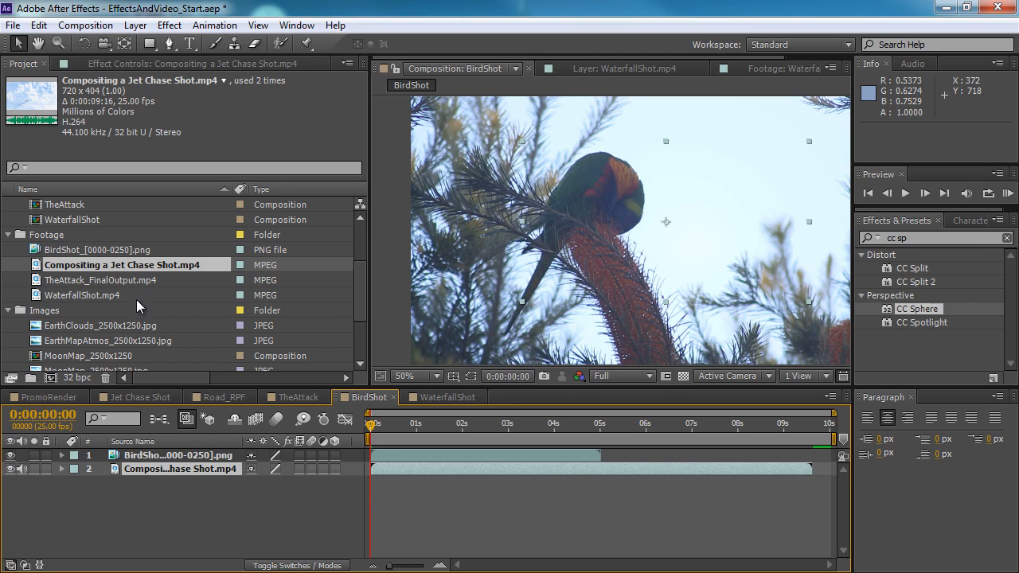
left_click_drag(122, 292, 50, 377)
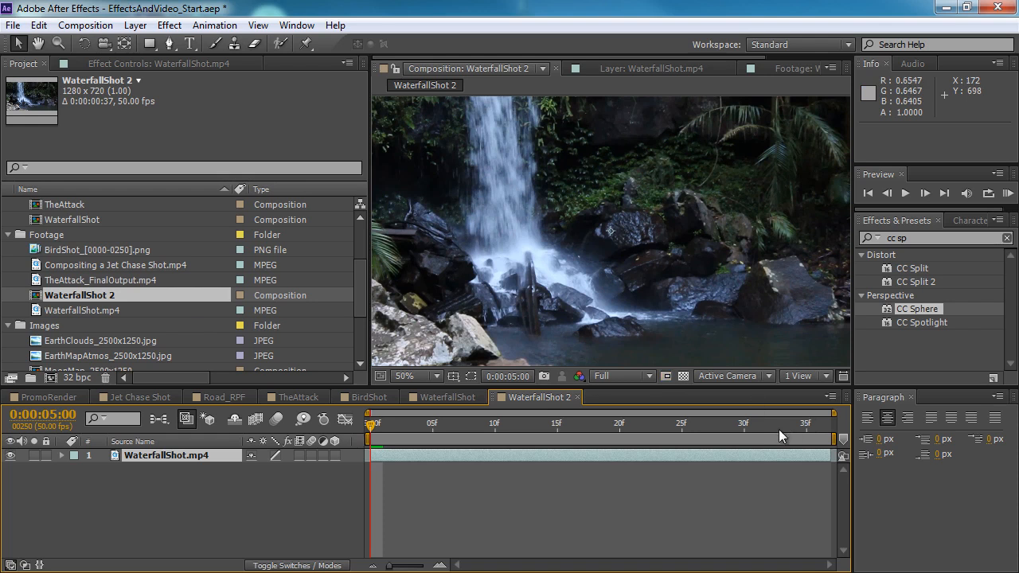
left_click_drag(795, 430, 854, 432)
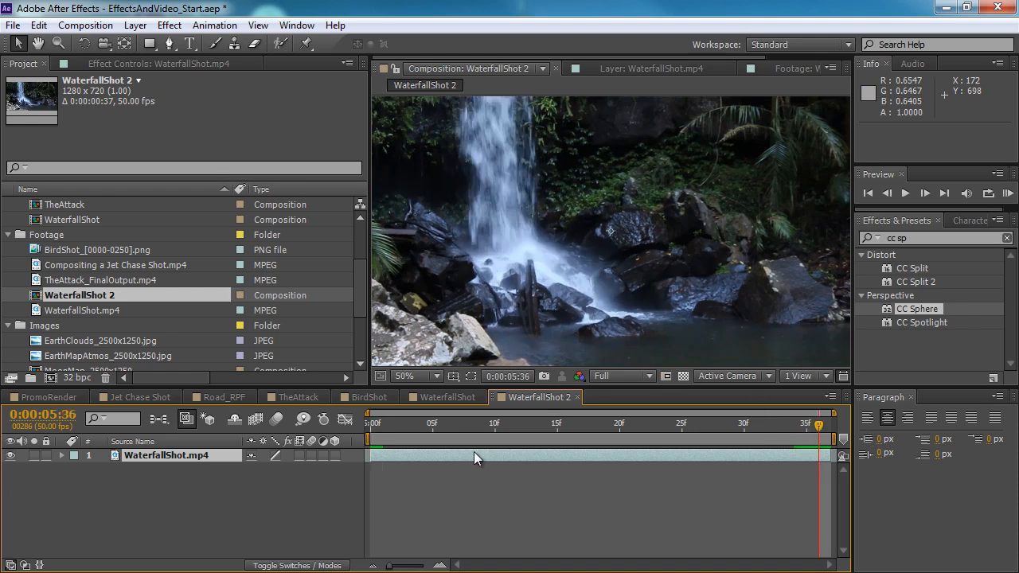
left_click_drag(419, 423, 620, 424)
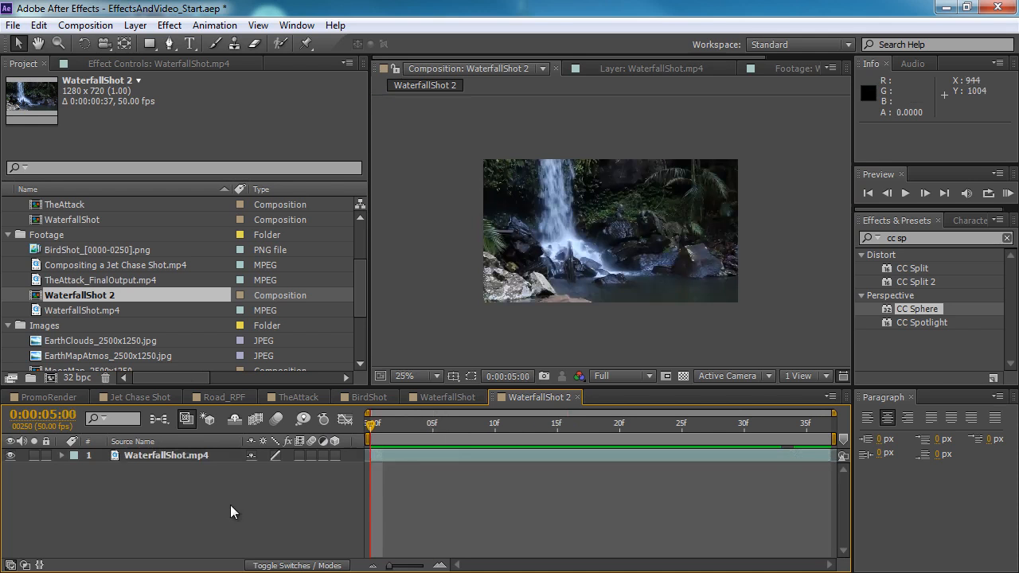